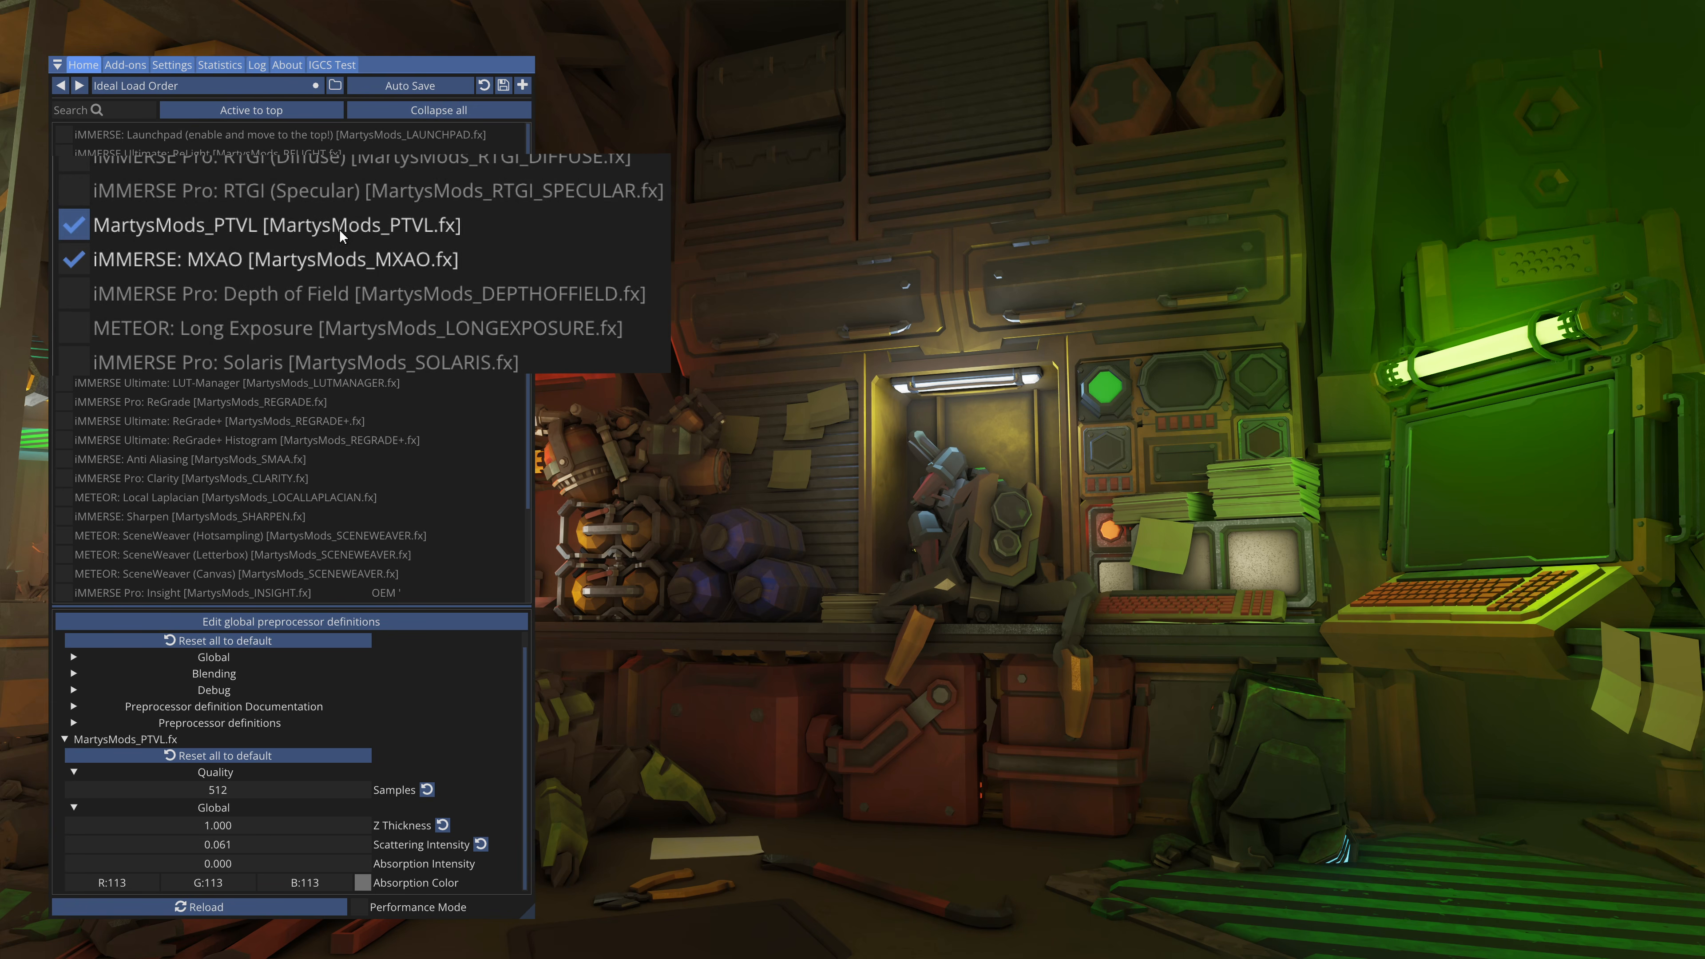
Move MartysMods_PTVL below iMMERSE: MXAO in the effect order, and swap the two back
{"action": "left_click_drag", "start_coordinate": [341, 231], "coordinate": [348, 260]}
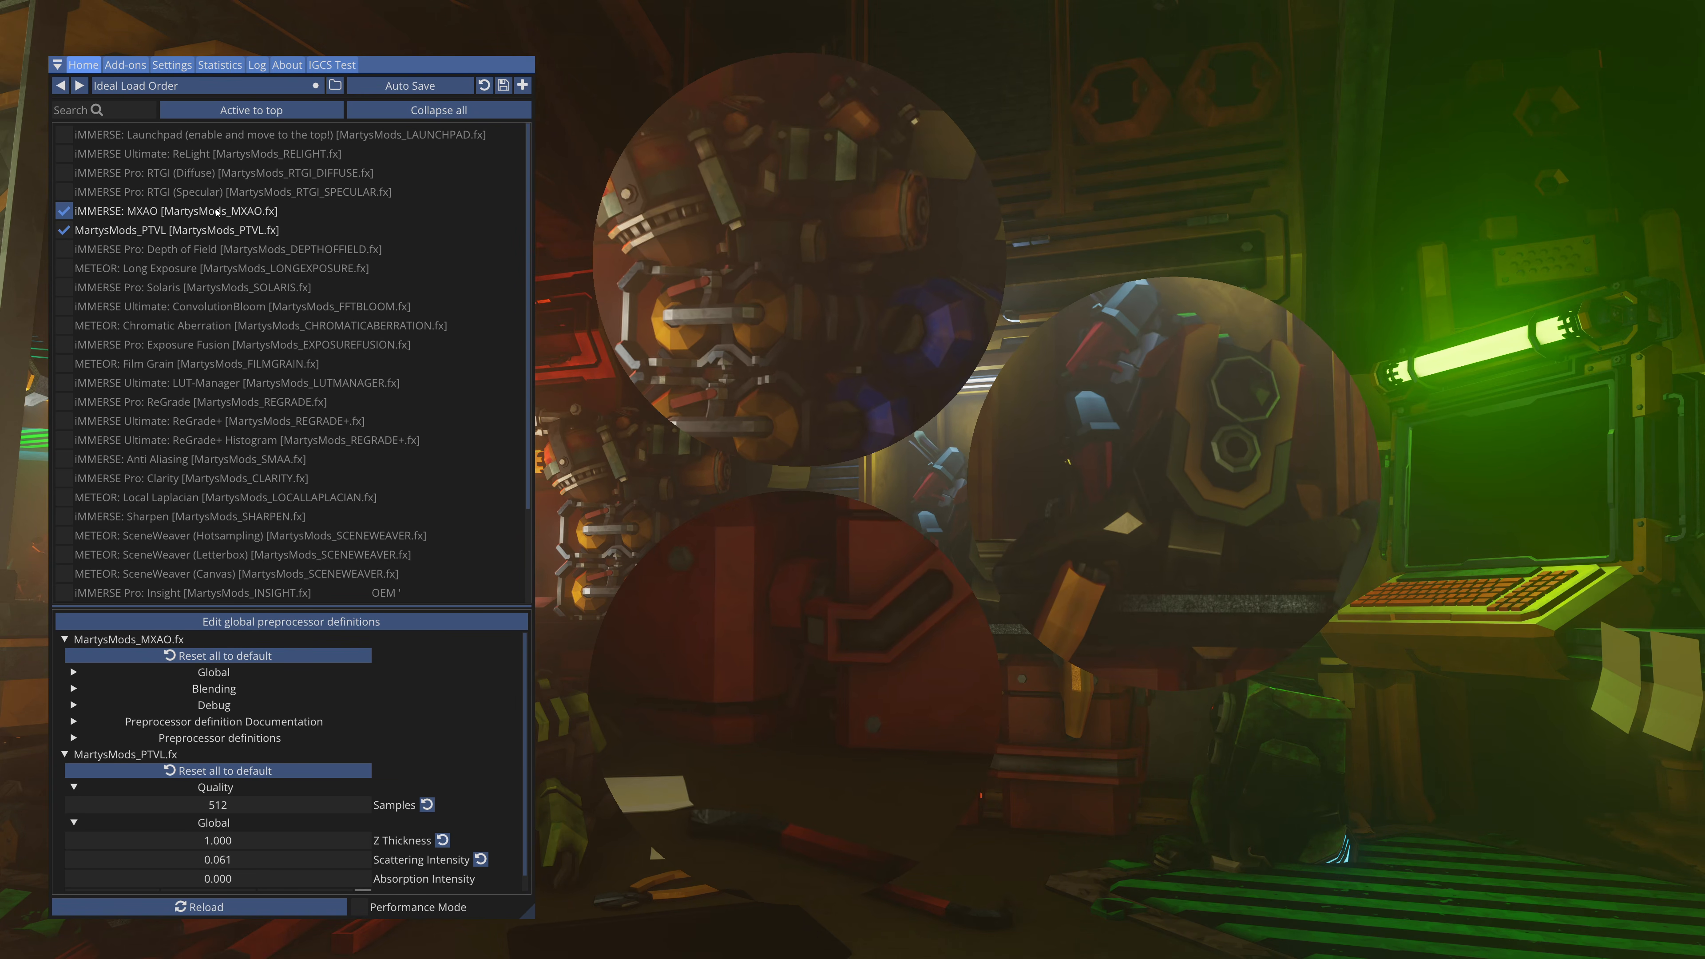
{"action": "left_click_drag", "start_coordinate": [217, 212], "coordinate": [218, 231]}
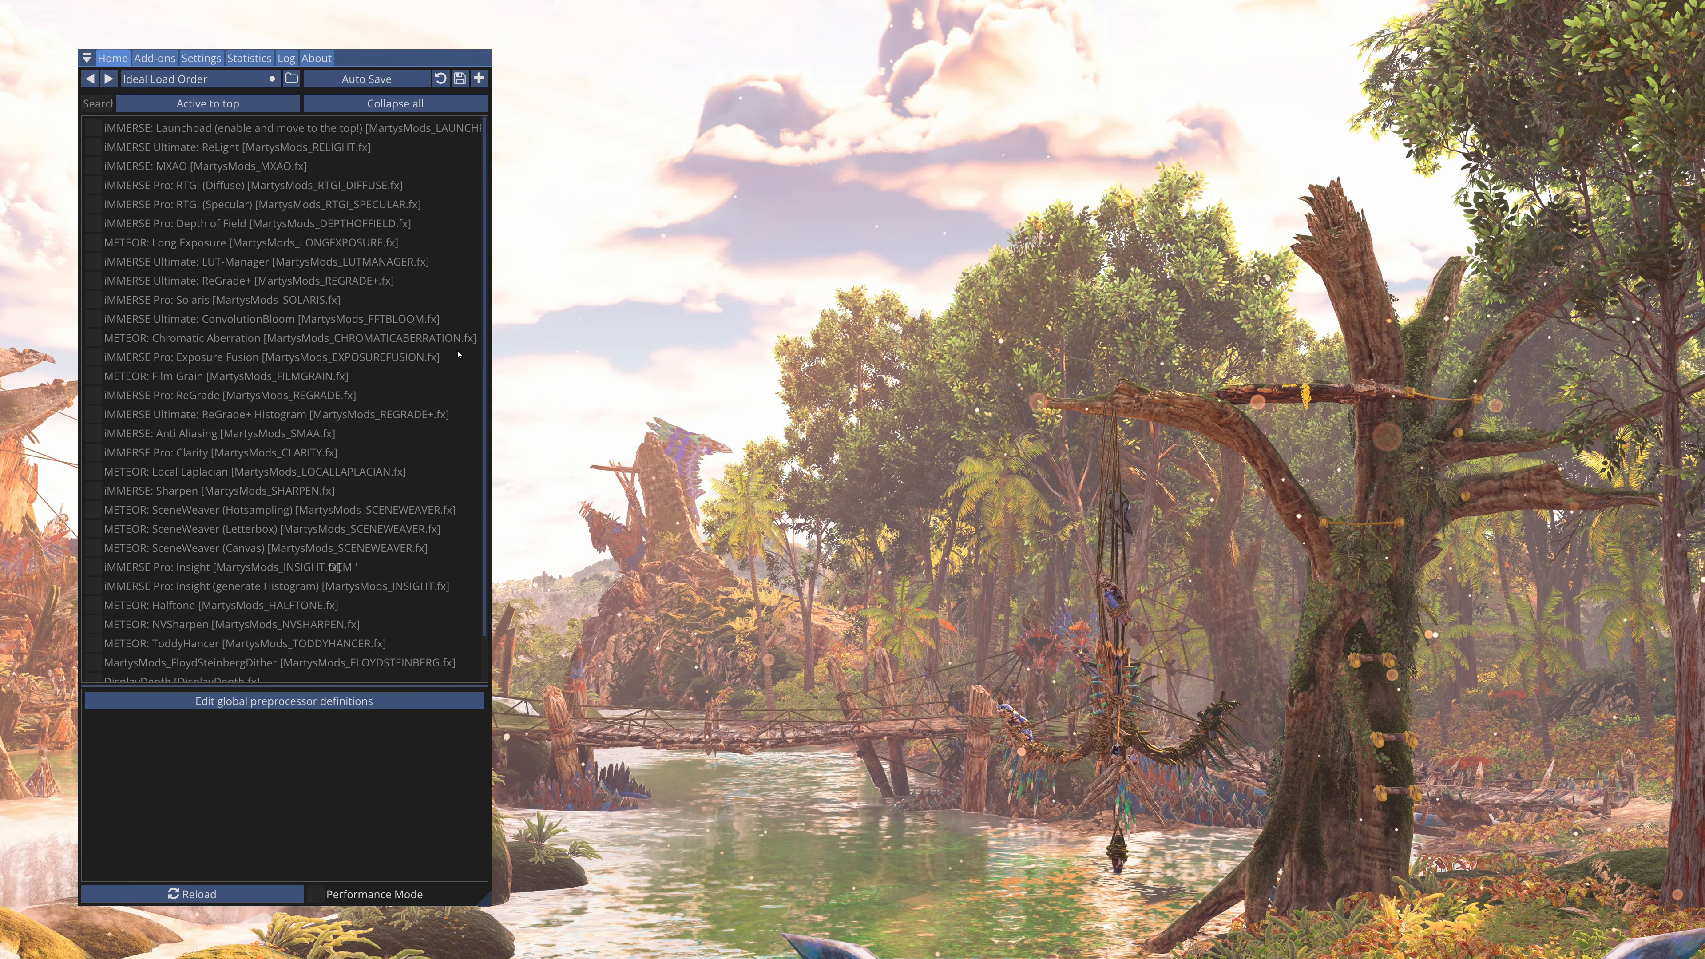
Enable the iMMERSE Ultimate: LUT-Manager, iMMERSE Ultimate: ReGrade+ and iMMERSE Pro: Solaris effects
{"action": "left_click", "coordinate": [310, 268]}
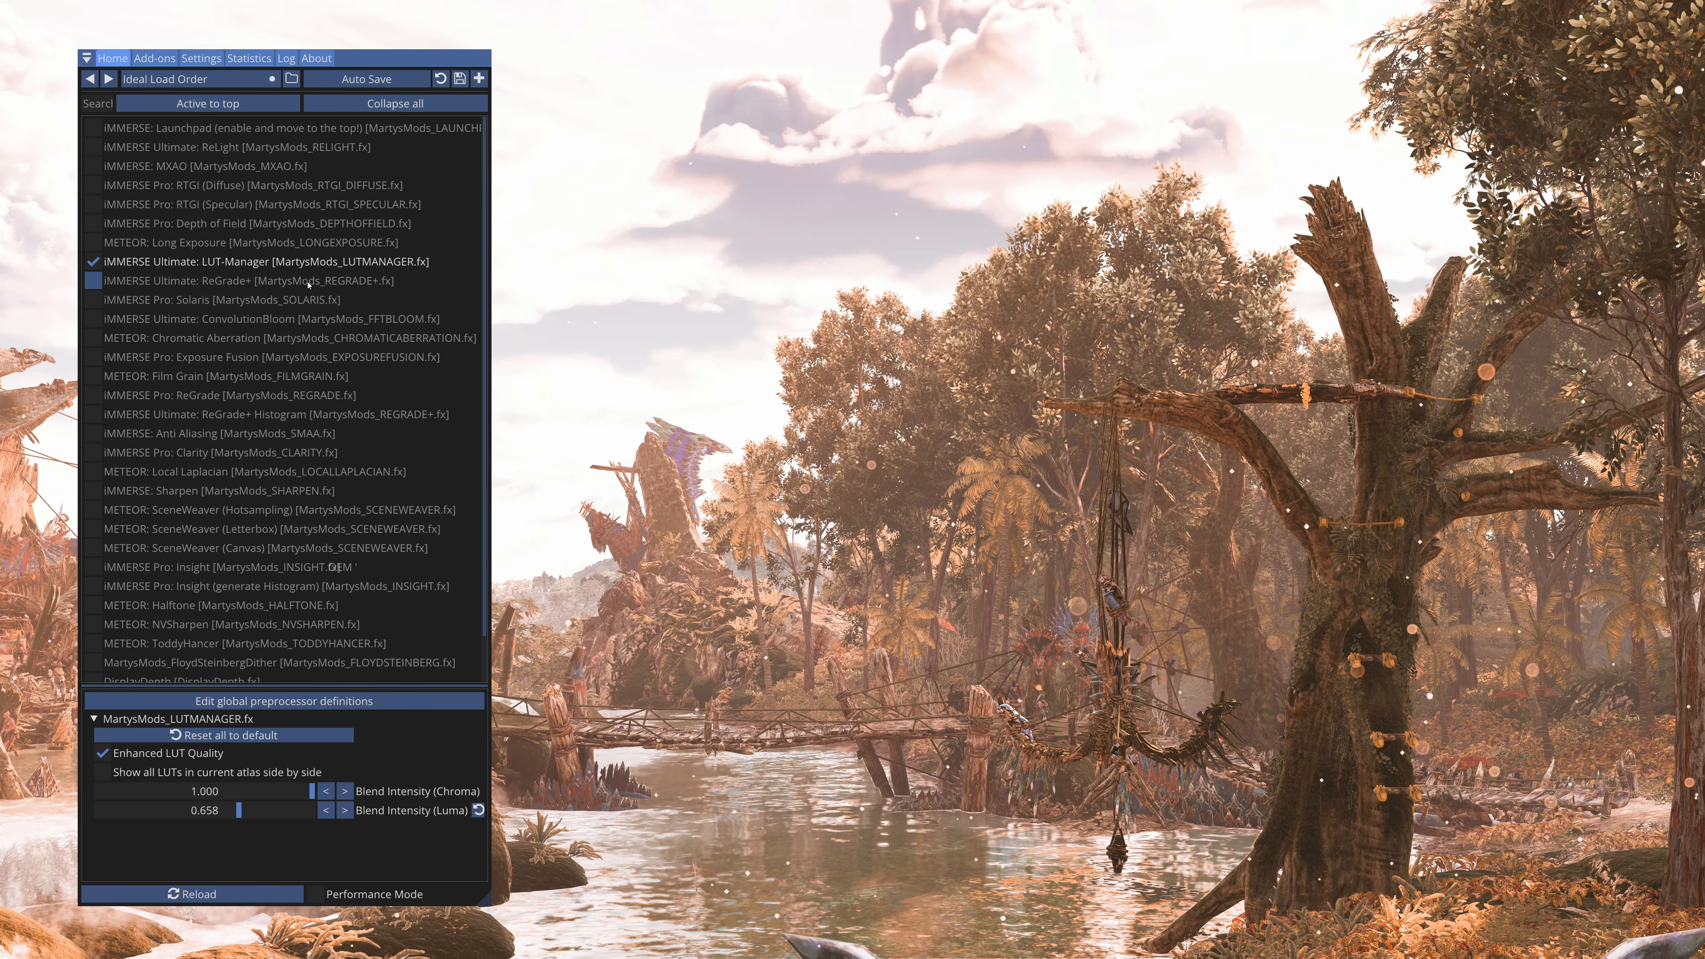
{"action": "left_click", "coordinate": [310, 280]}
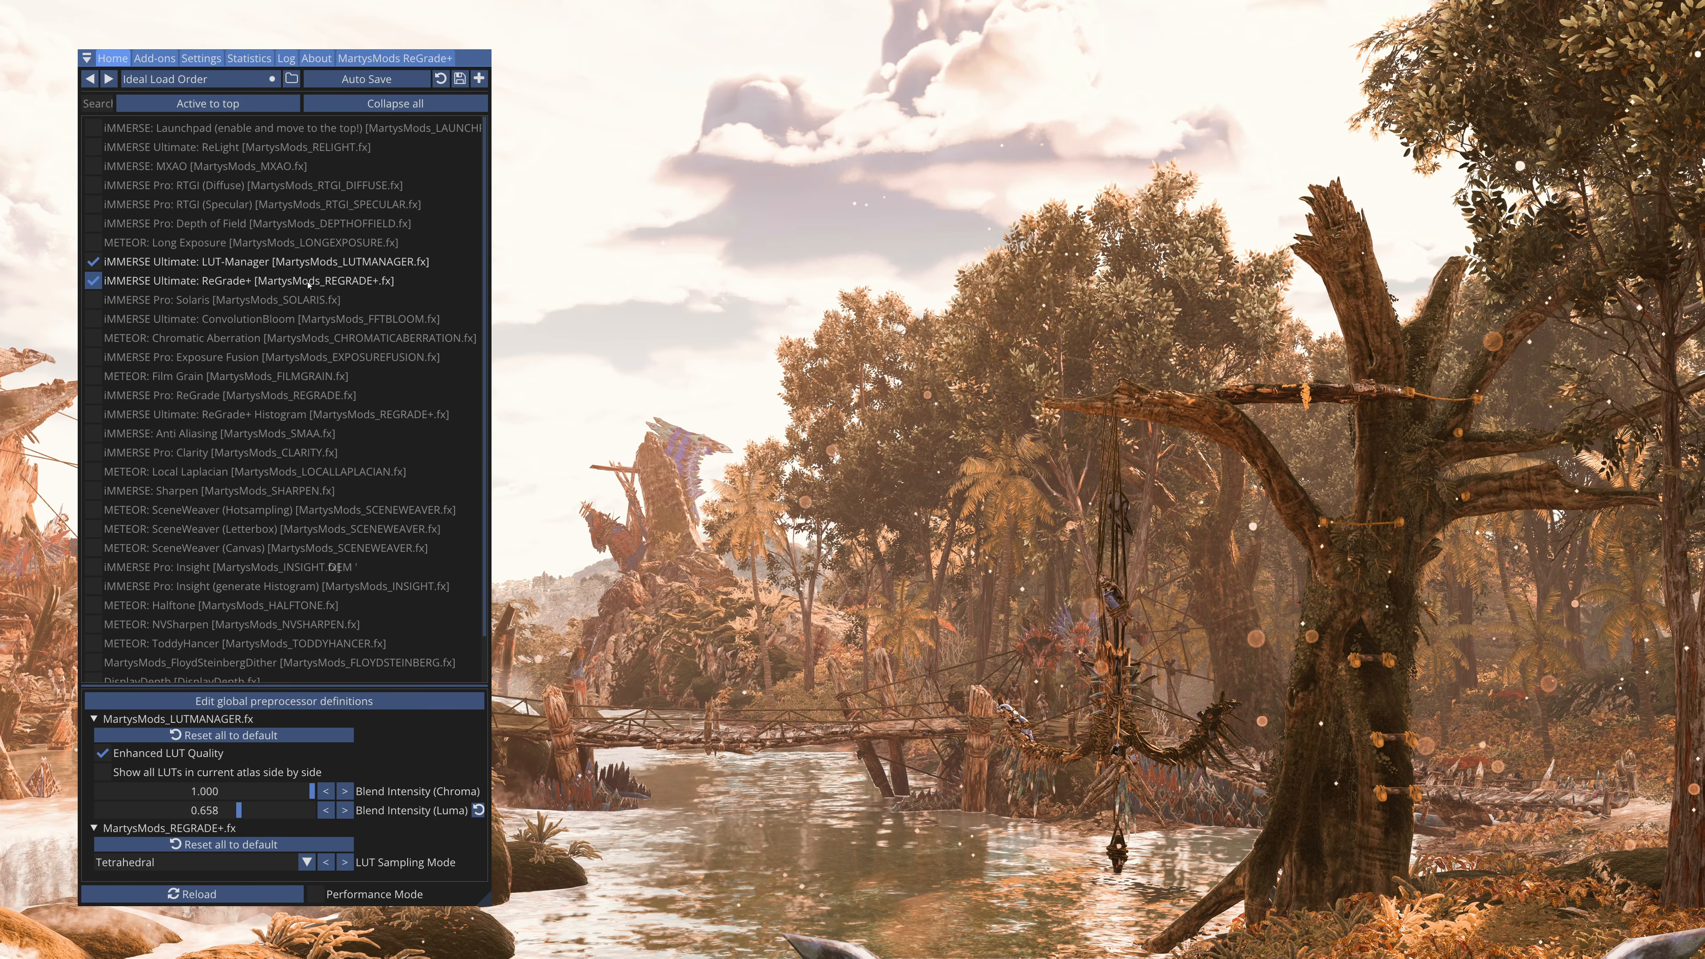
{"action": "left_click", "coordinate": [307, 300]}
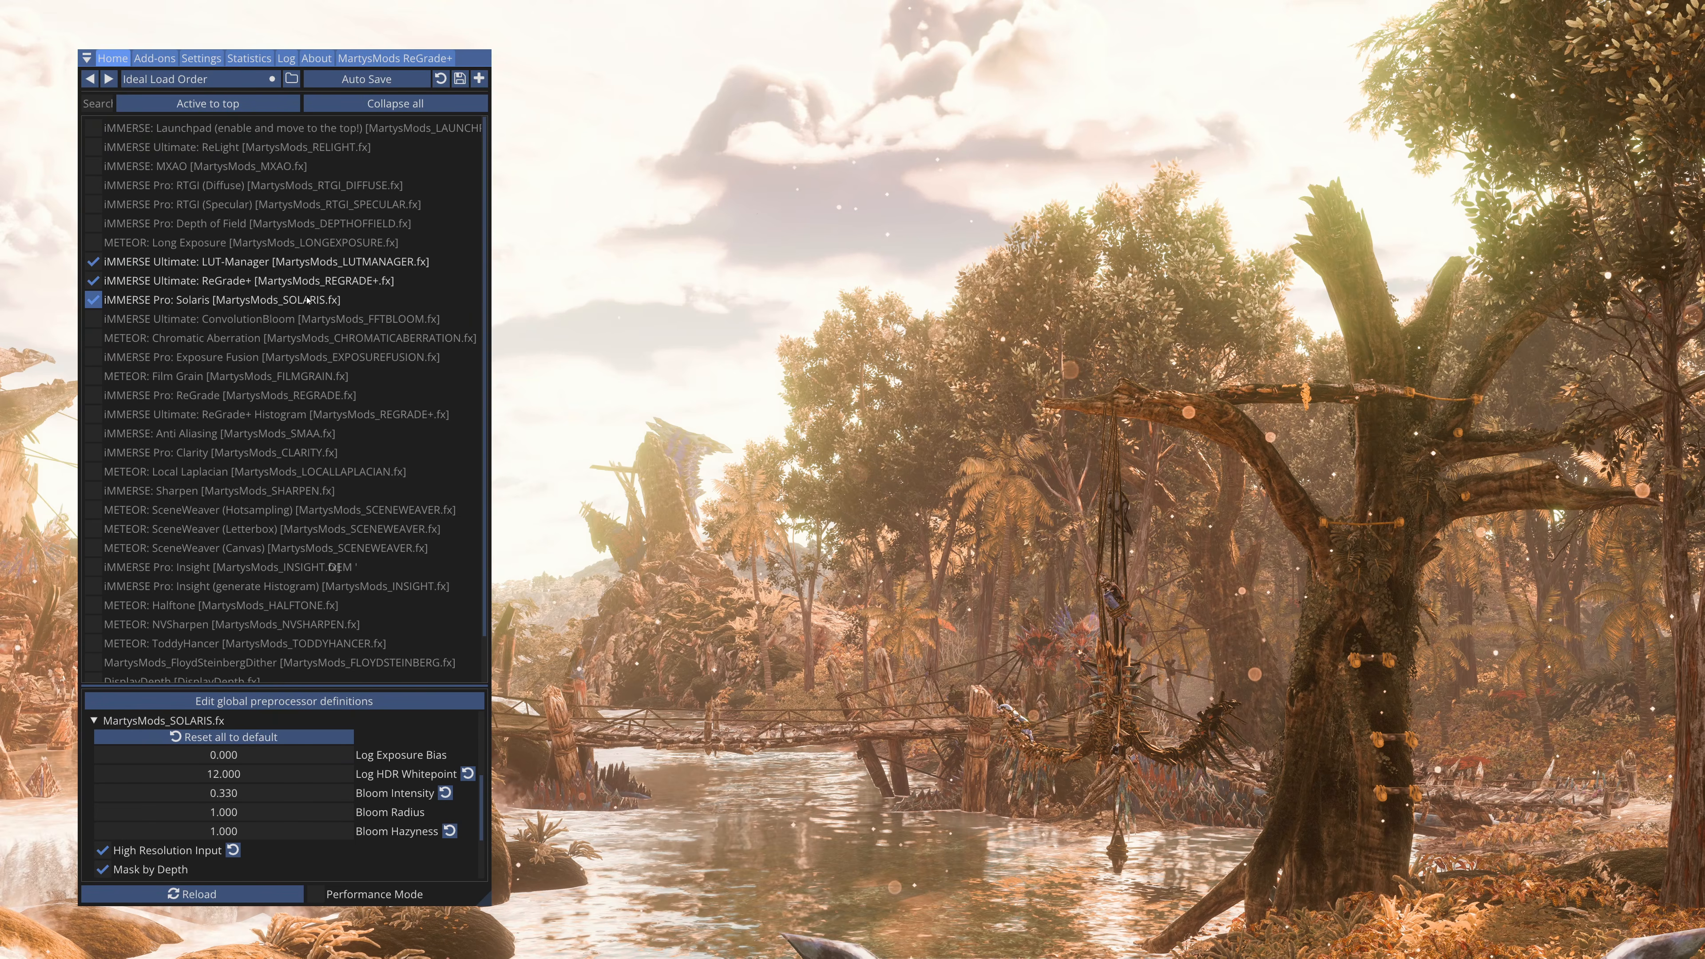
Move Solaris above LUT-Manager in the effect order, and return it to below ReGrade+
{"action": "left_click_drag", "start_coordinate": [307, 300], "coordinate": [304, 267]}
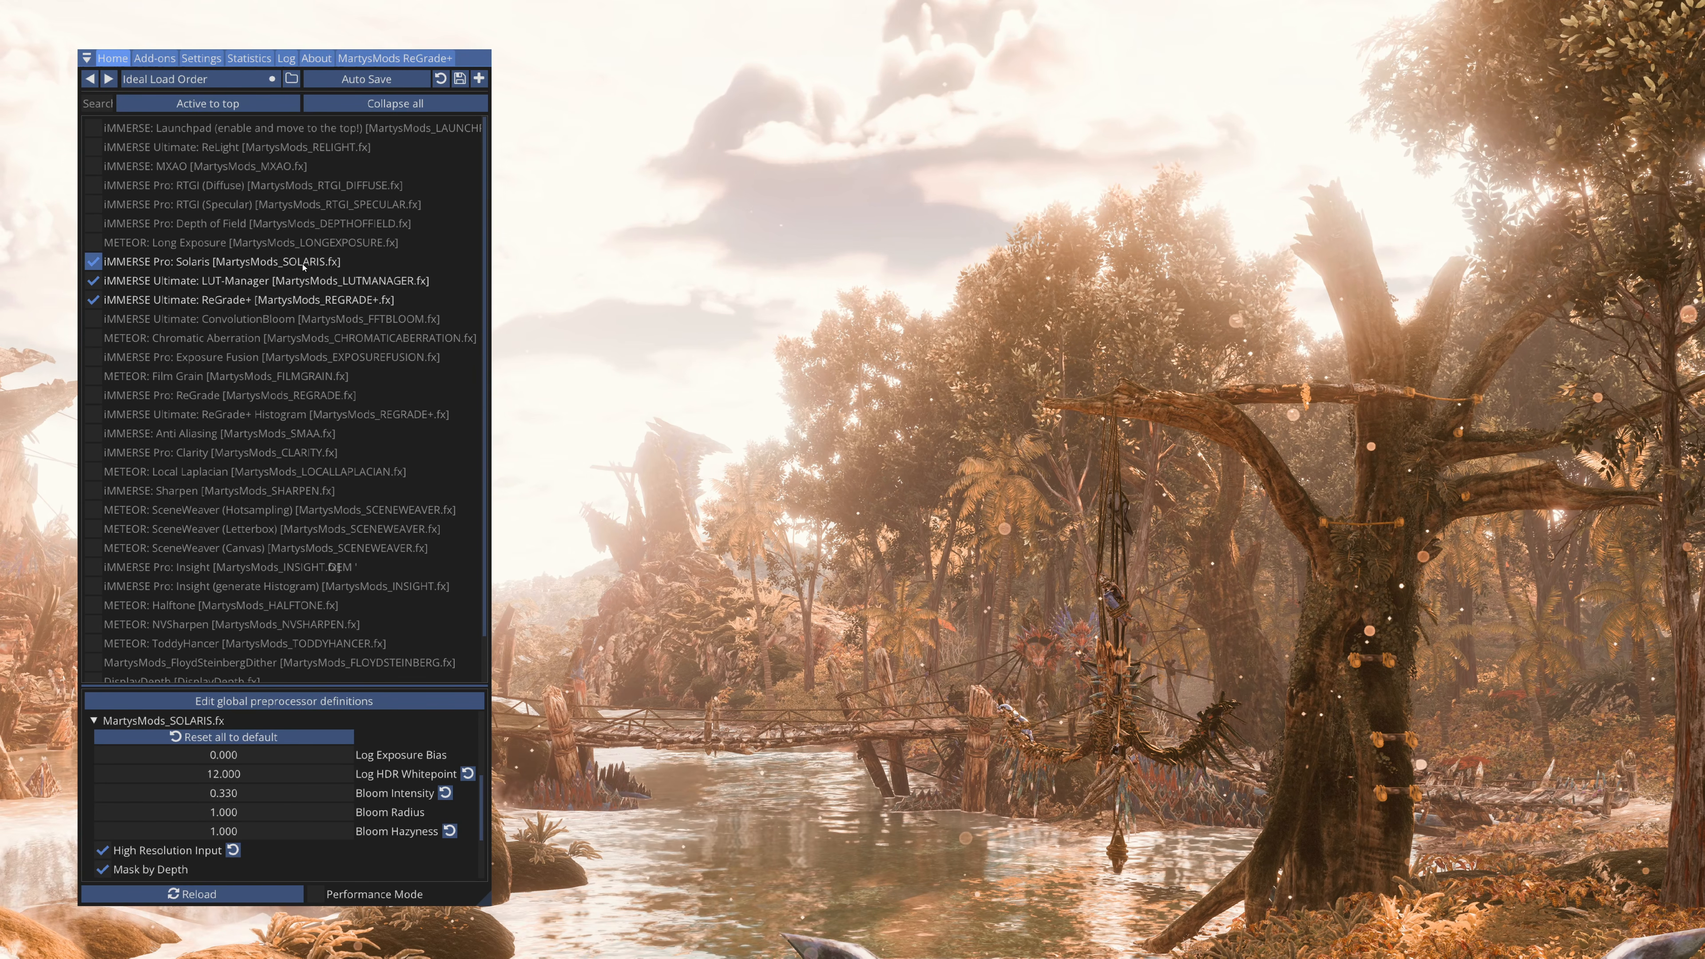
{"action": "left_click_drag", "start_coordinate": [303, 267], "coordinate": [298, 305]}
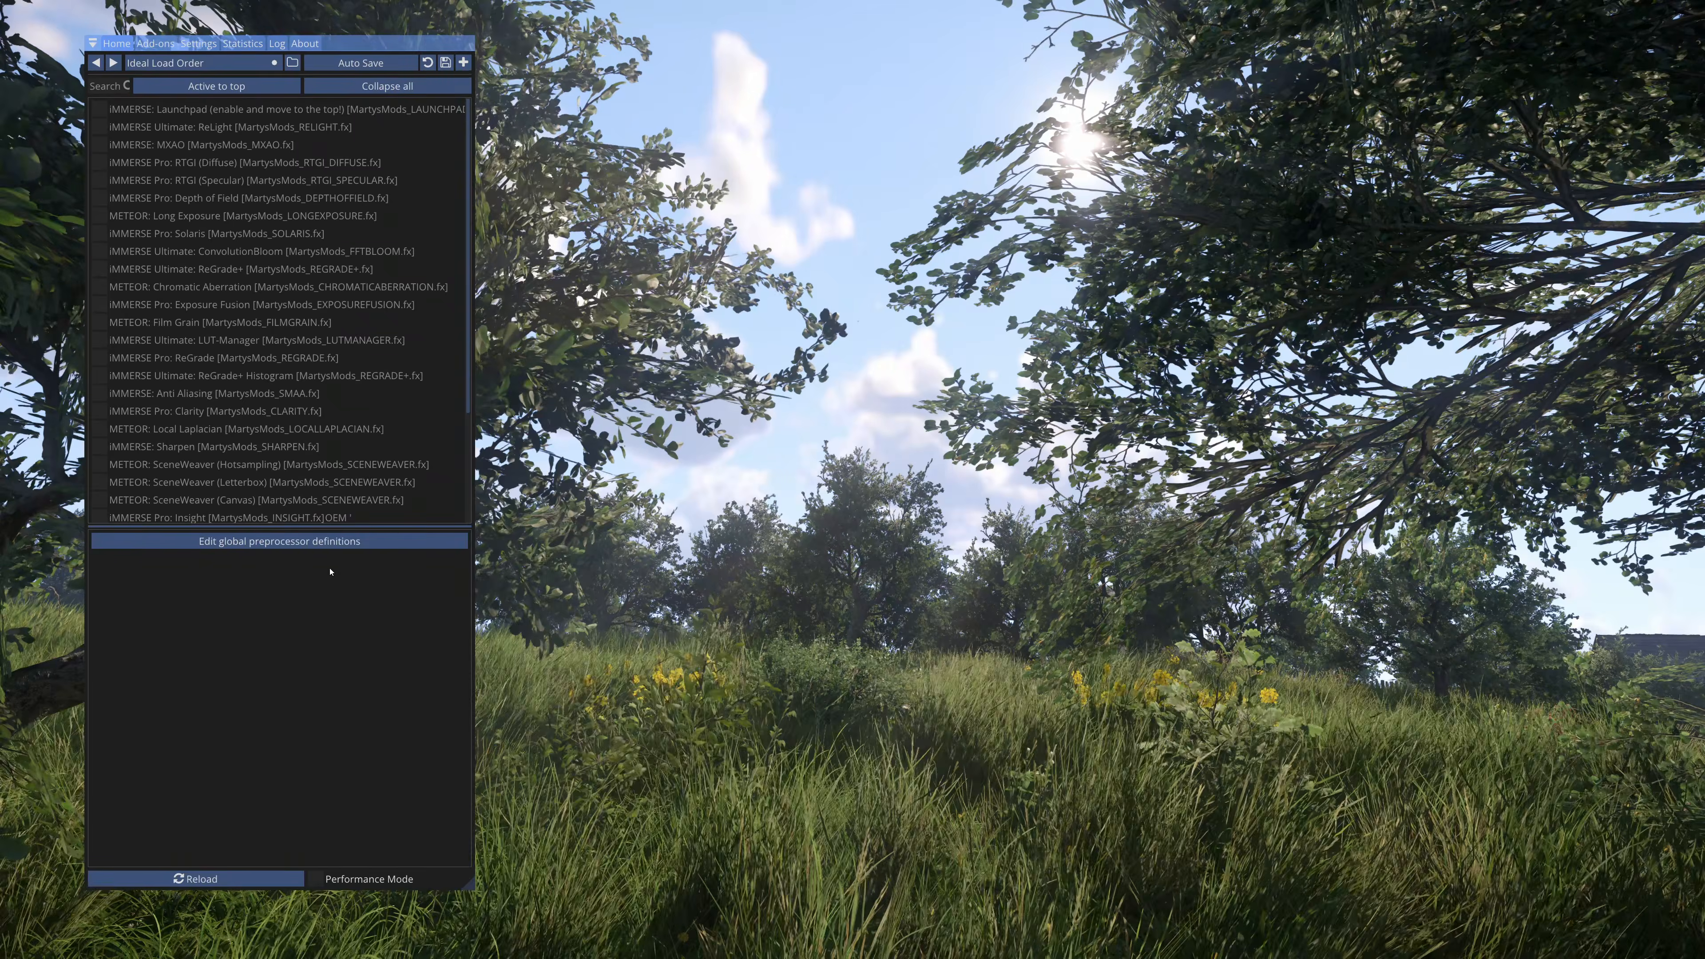
Enable METEOR: Chromatic Aberration and iMMERSE Ultimate: ReGrade+, and place ReGrade+ below Chromatic Aberration in the effect order
{"action": "left_click", "coordinate": [247, 288]}
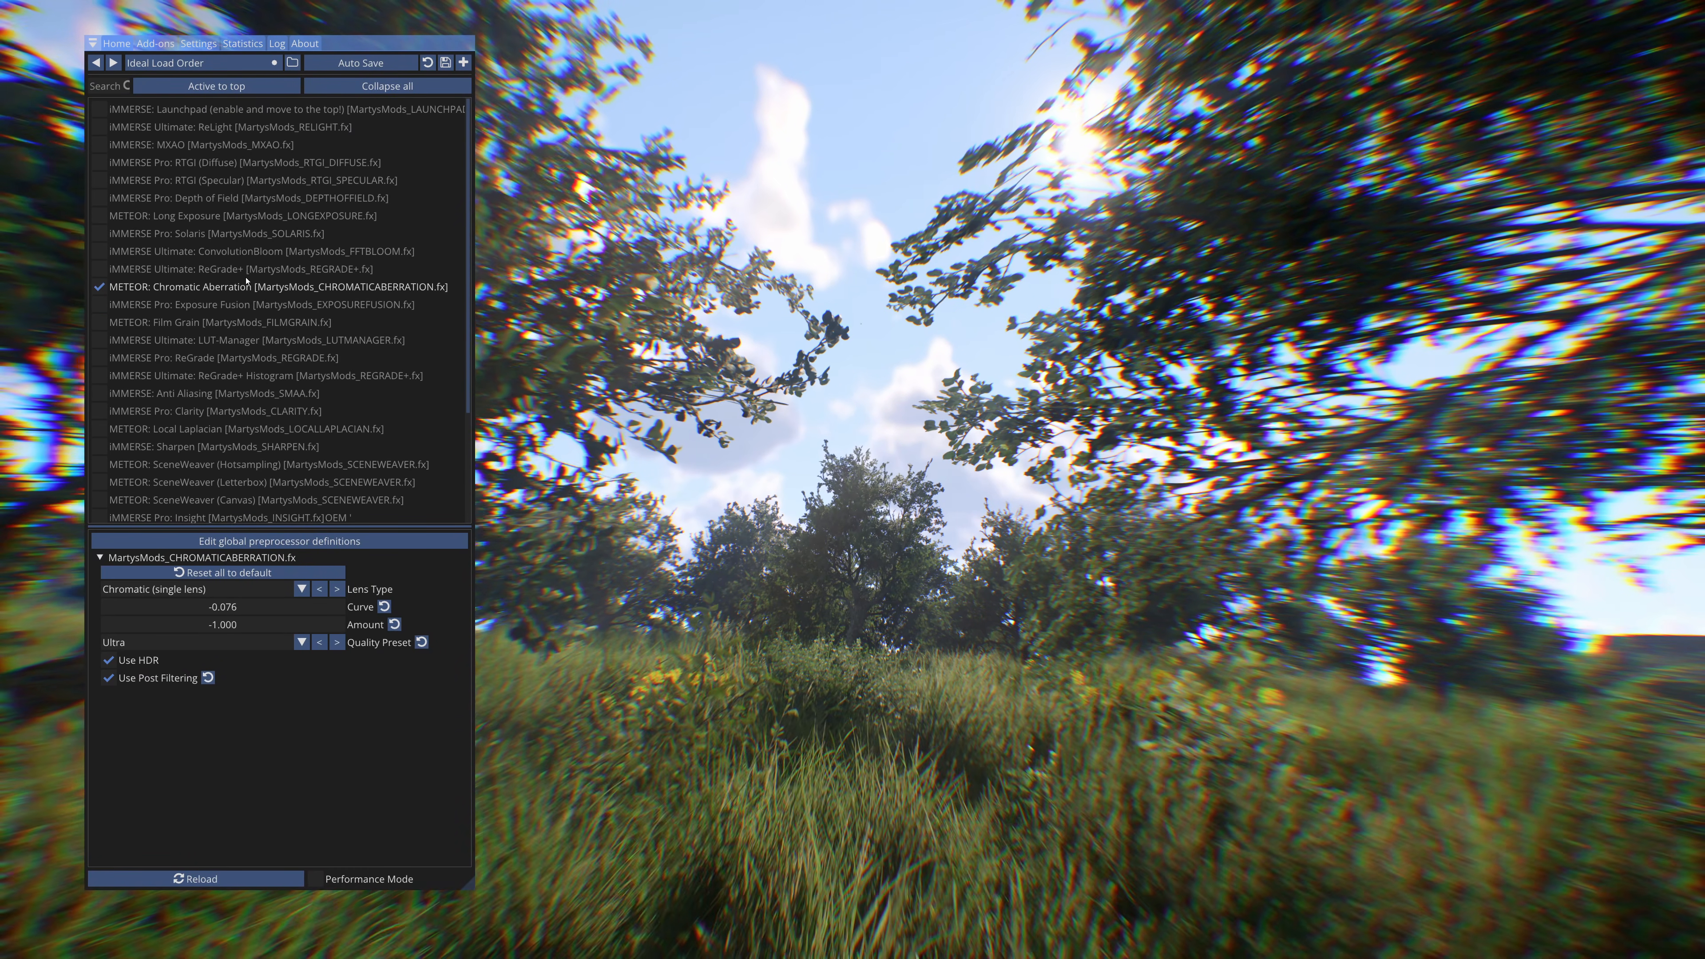
{"action": "left_click", "coordinate": [249, 274]}
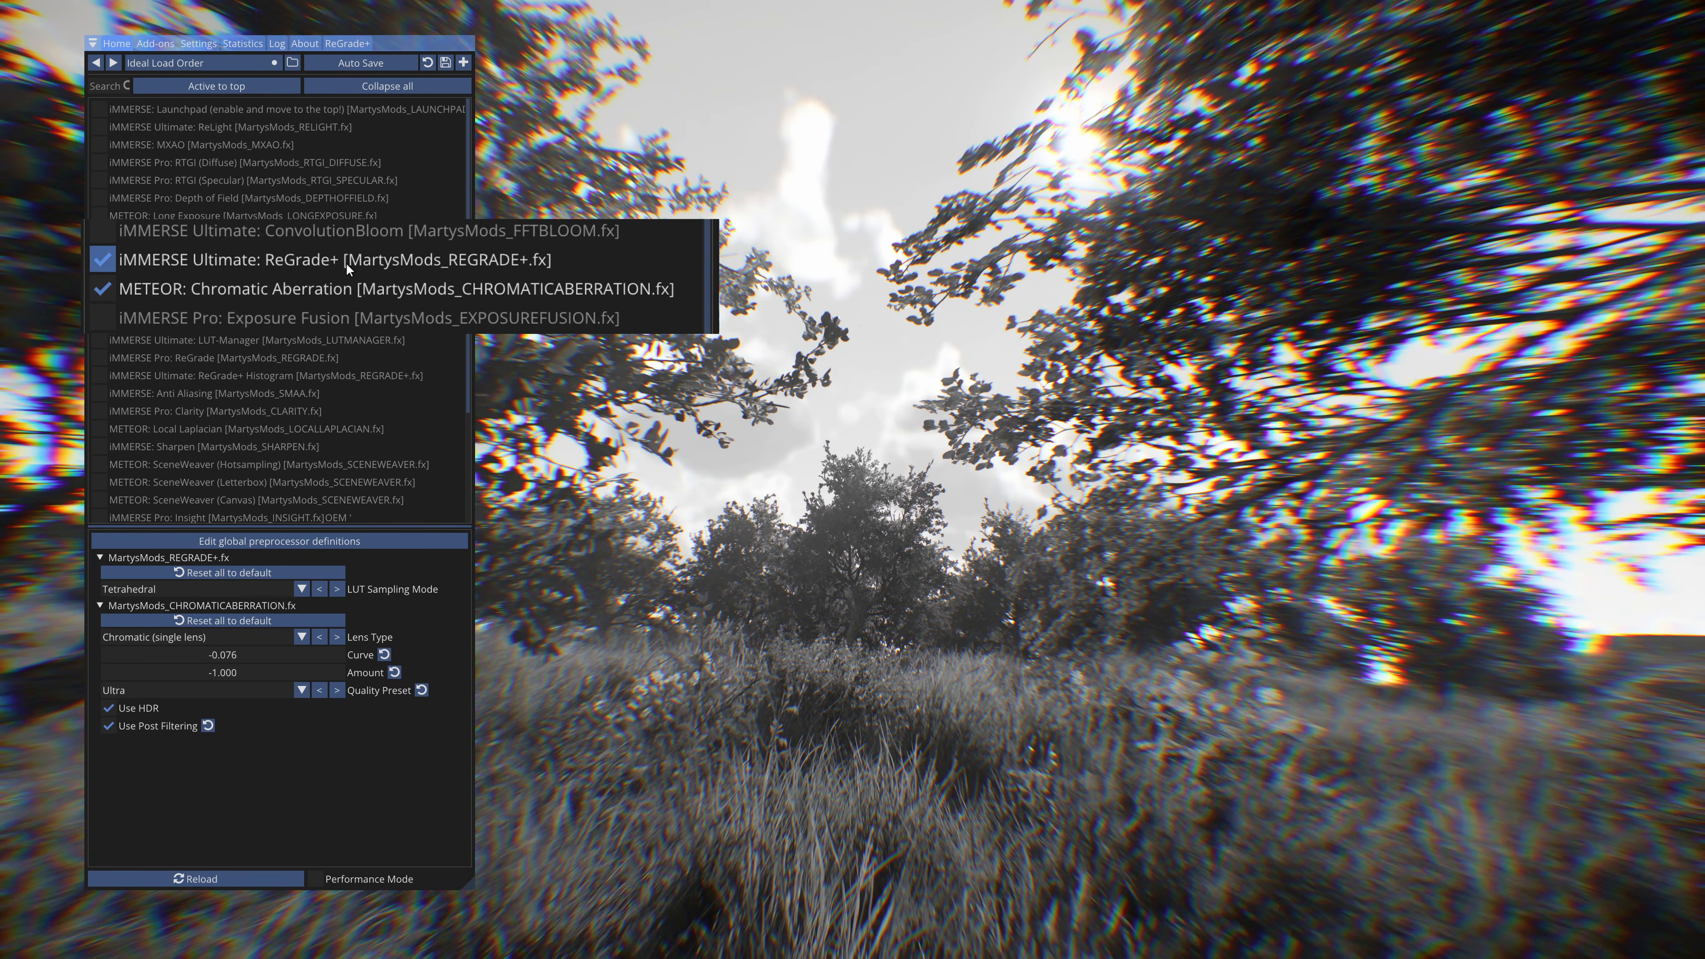
{"action": "left_click_drag", "start_coordinate": [347, 263], "coordinate": [350, 292]}
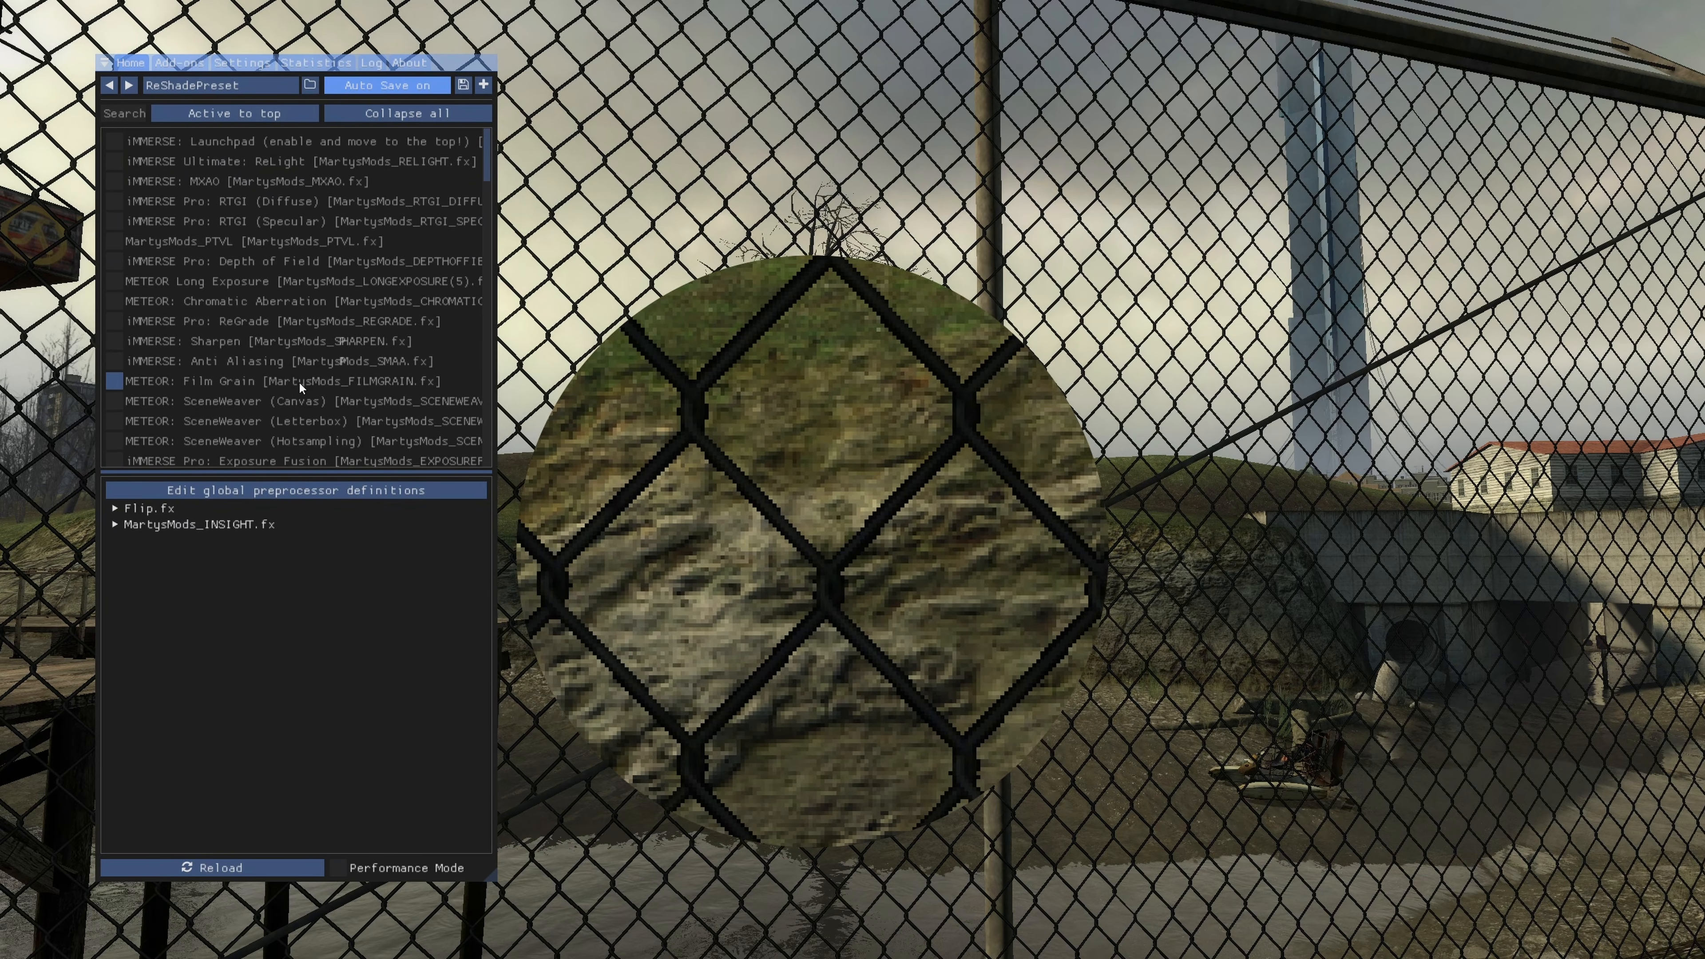
Enable the iMMERSE: Sharpen and iMMERSE: Anti Aliasing effects
{"action": "left_click", "coordinate": [266, 340]}
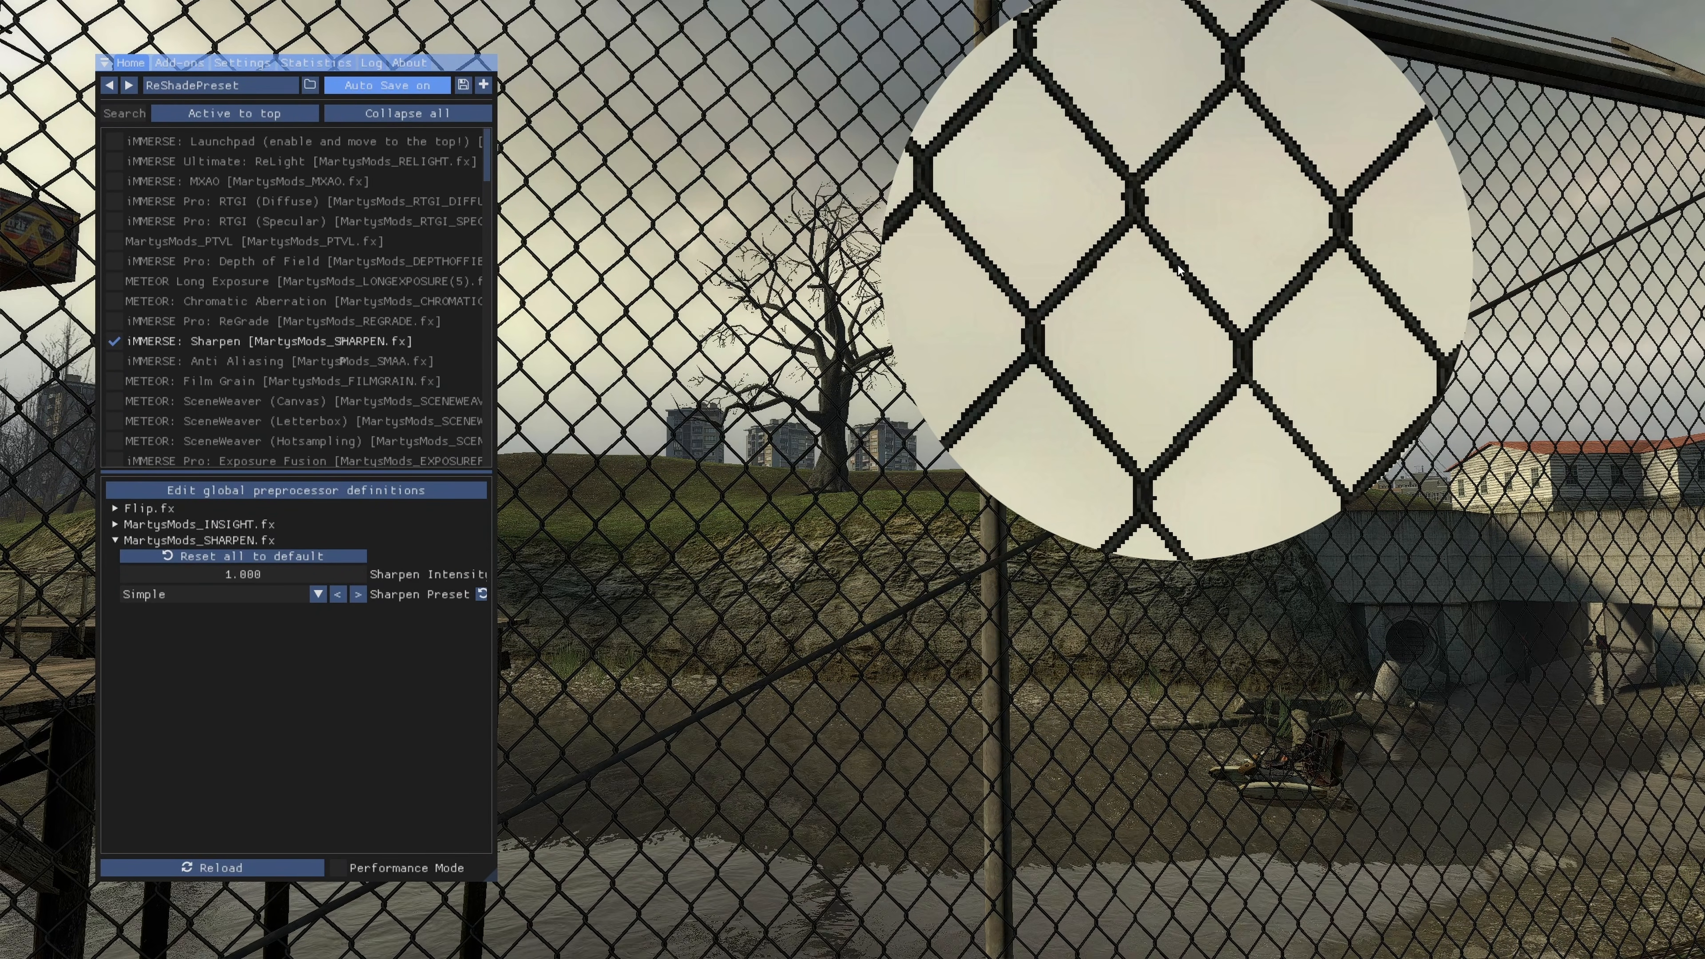
{"action": "left_click", "coordinate": [197, 360]}
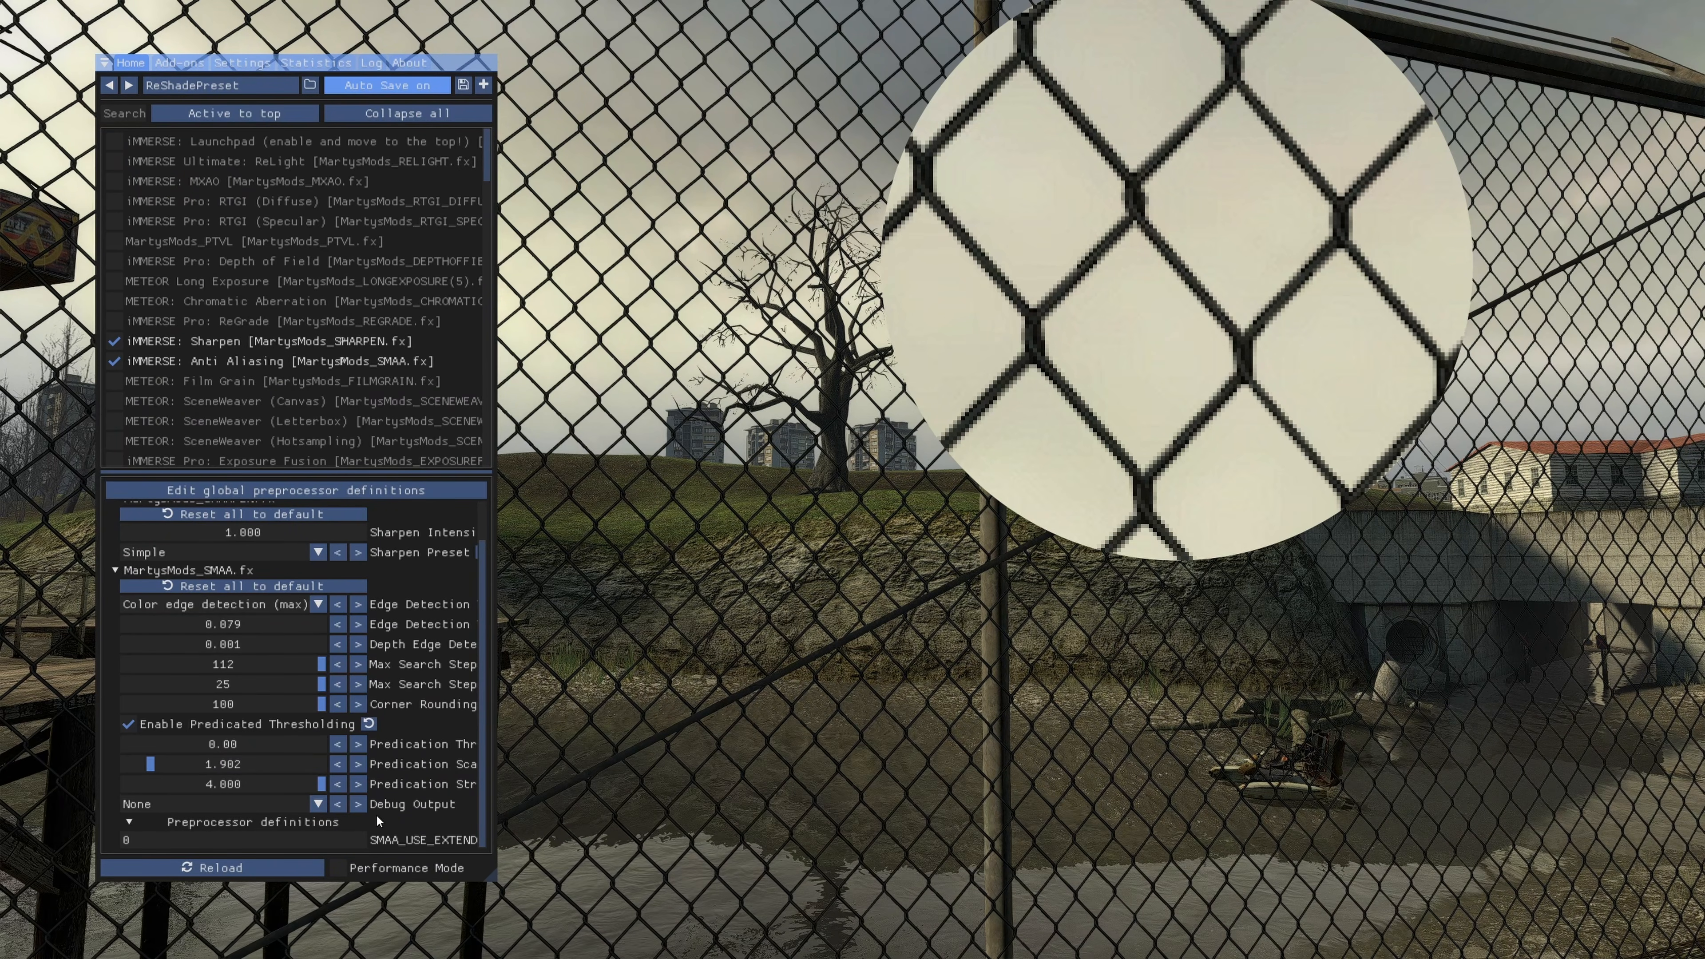
Inspect the Anti Aliasing effect's View weights debug output, and set the debug output back to None
{"action": "left_click", "coordinate": [359, 809]}
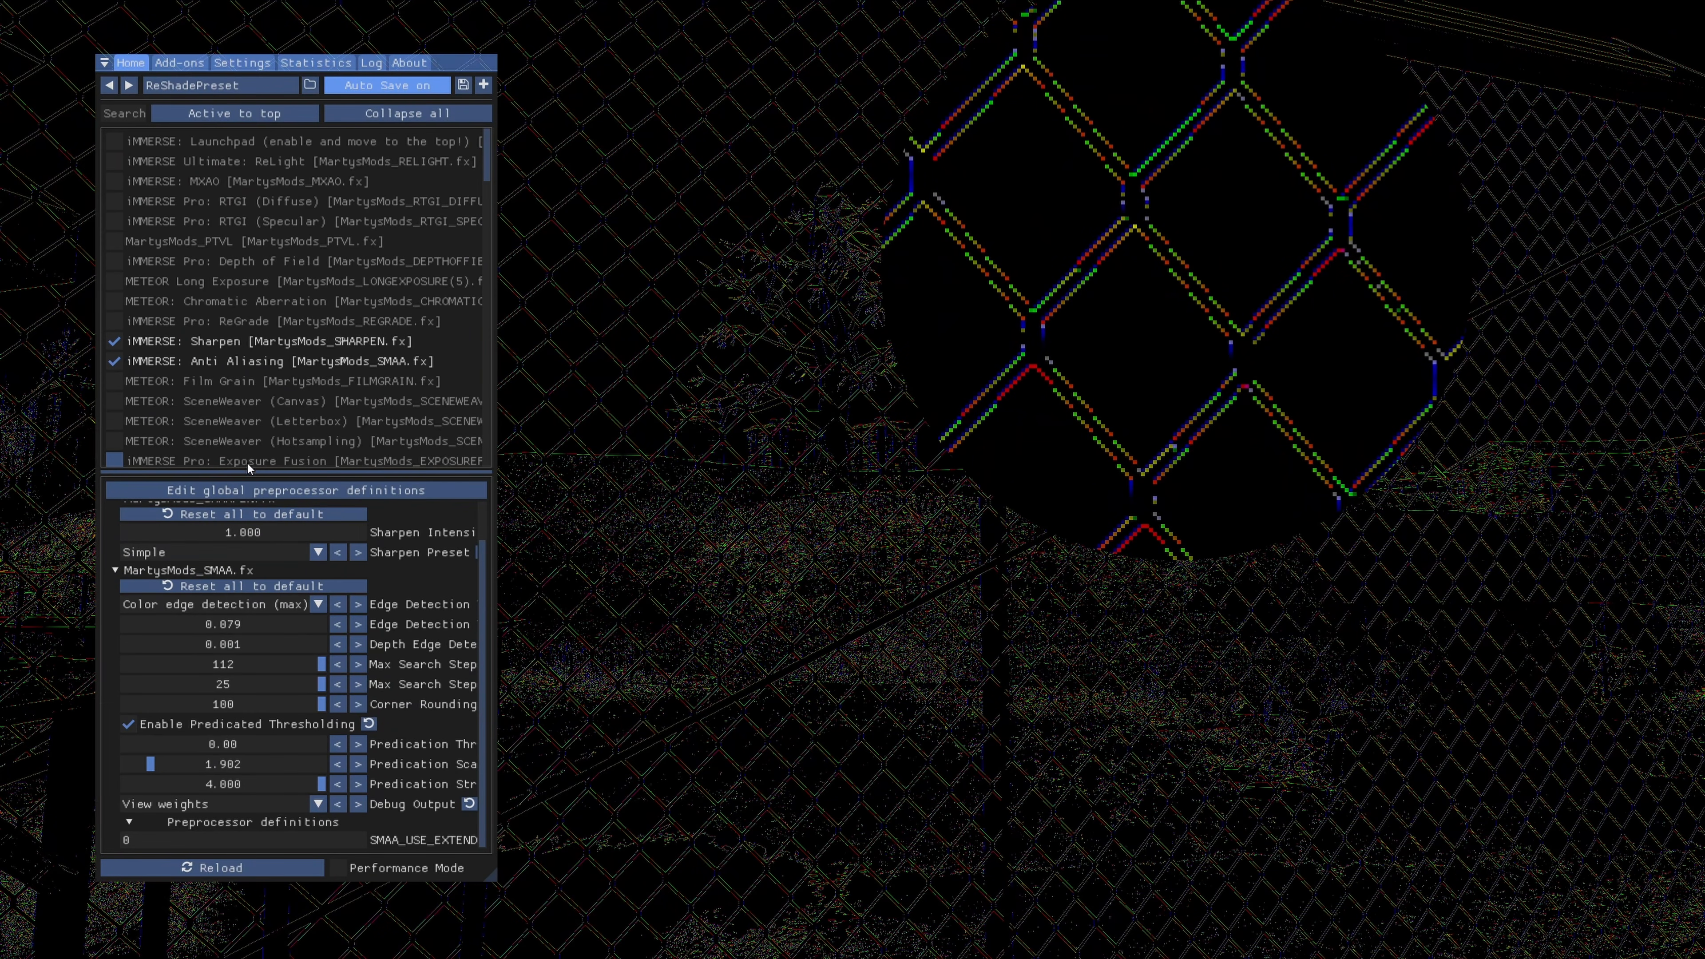
{"action": "mouse_move", "coordinate": [227, 346]}
{"action": "left_mouse_down"}
{"action": "mouse_move", "coordinate": [228, 376]}
{"action": "mouse_move", "coordinate": [228, 343]}
{"action": "left_mouse_up"}
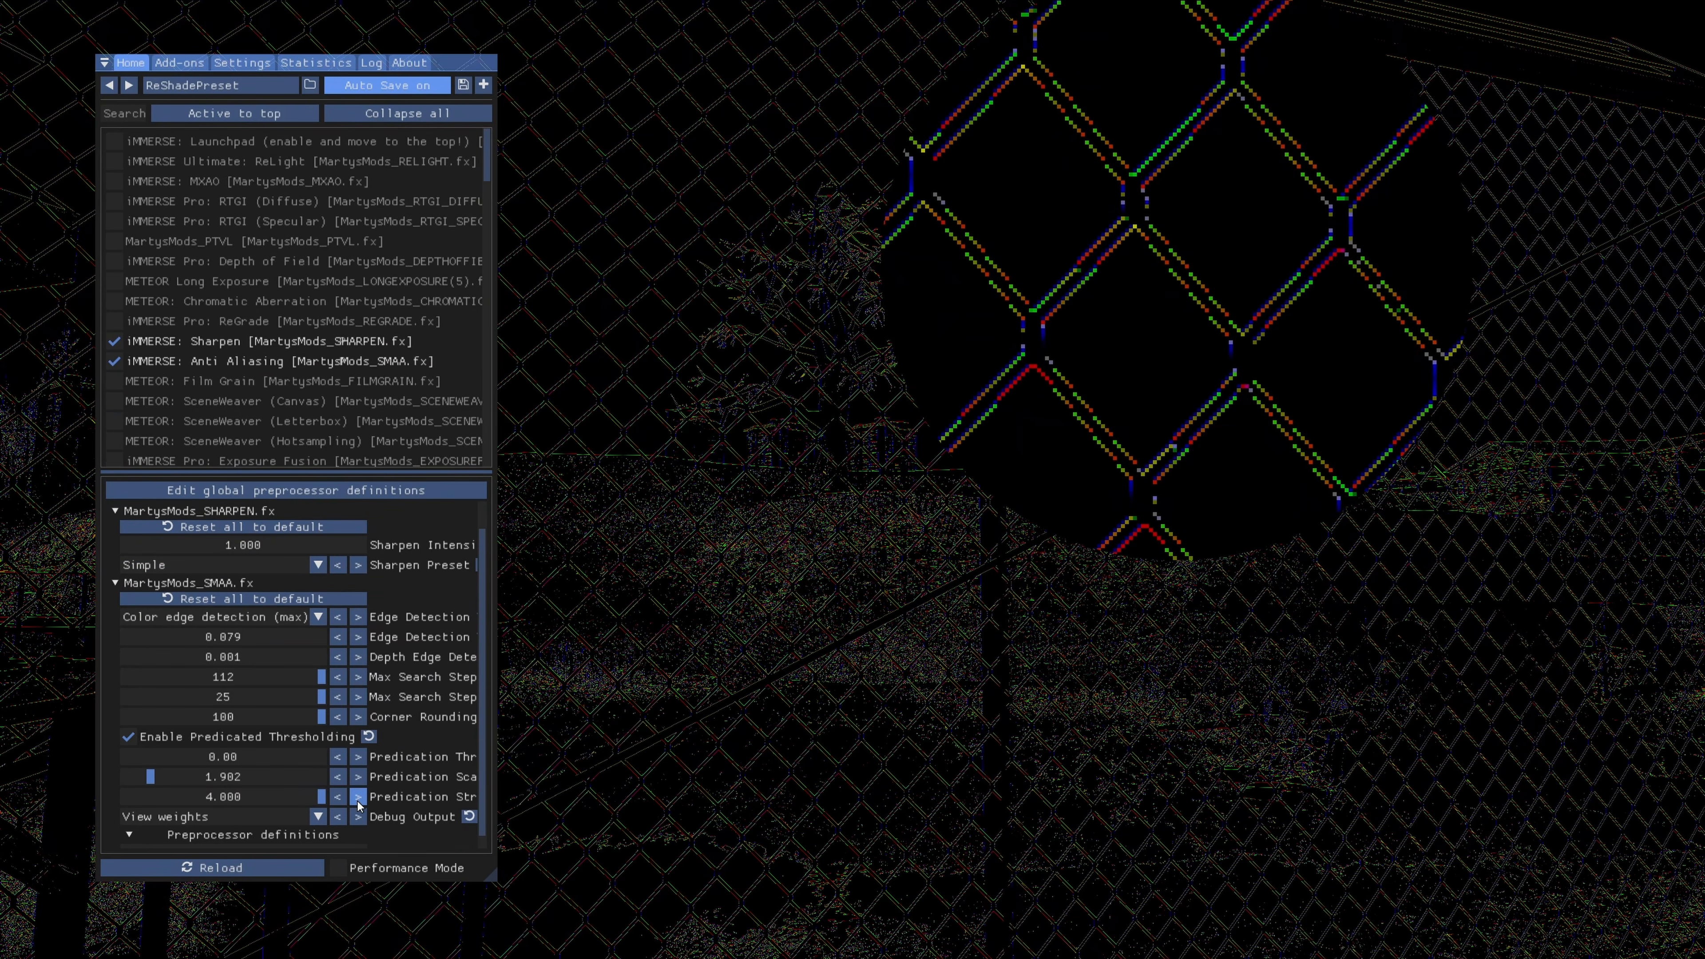
{"action": "left_click", "coordinate": [359, 819]}
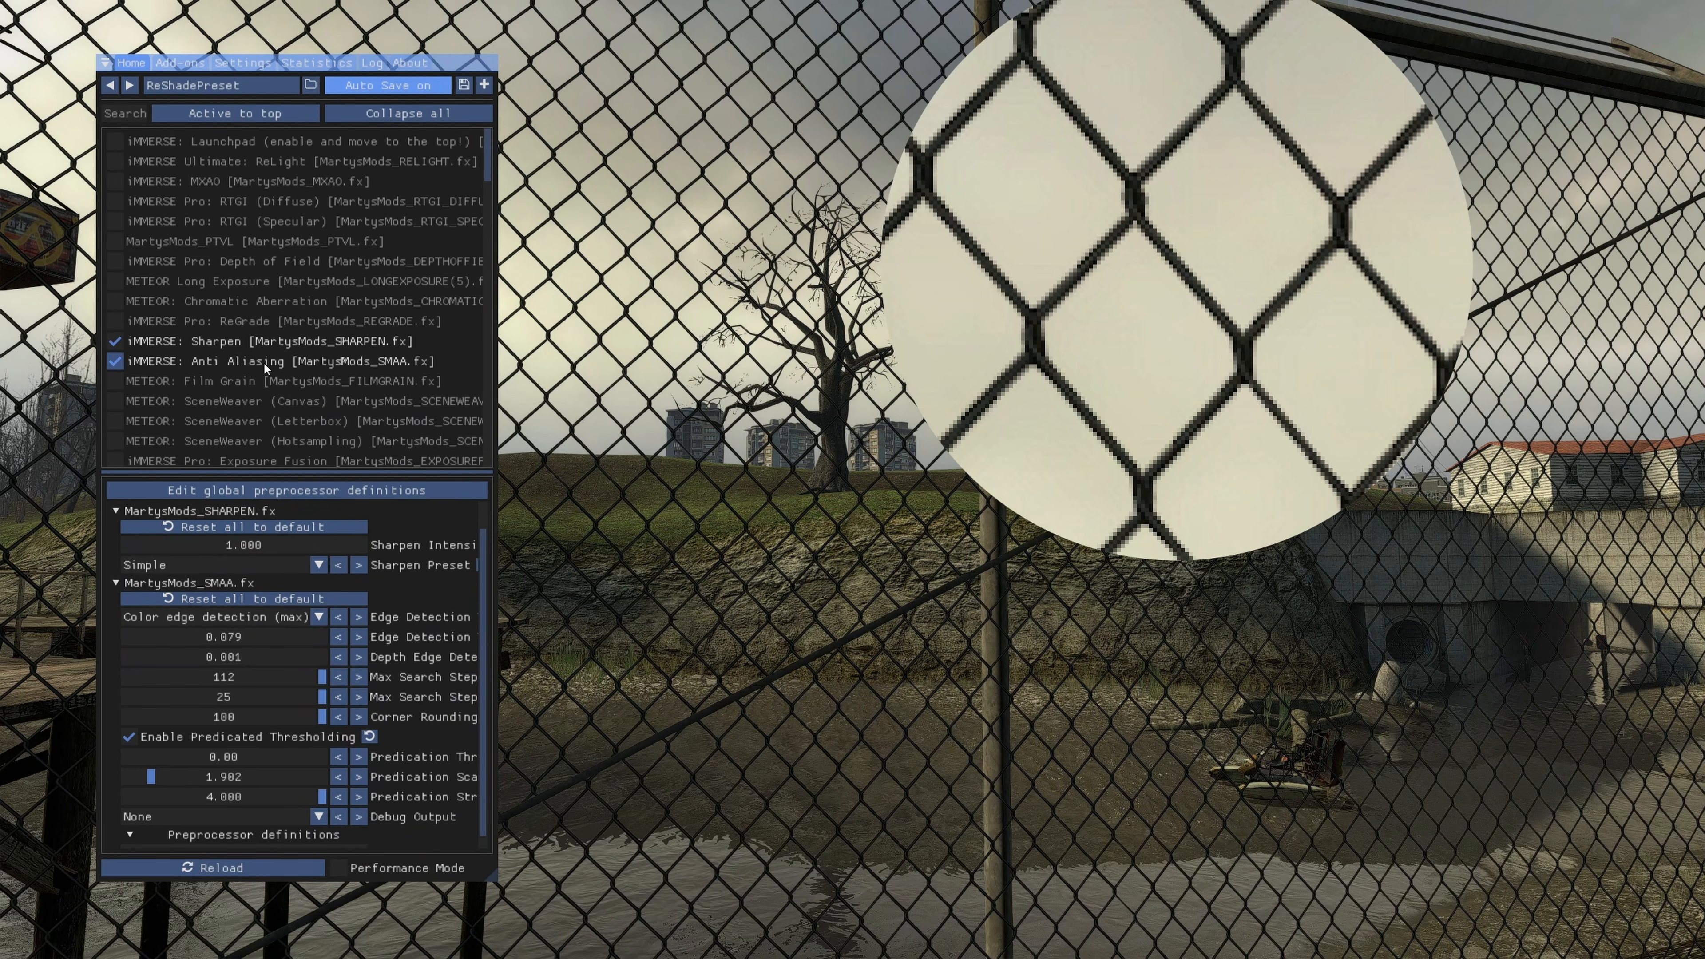
Move Anti Aliasing above Sharpen in the effect order, and toggle all effects off and on to compare the image
{"action": "left_click_drag", "start_coordinate": [262, 362], "coordinate": [264, 340]}
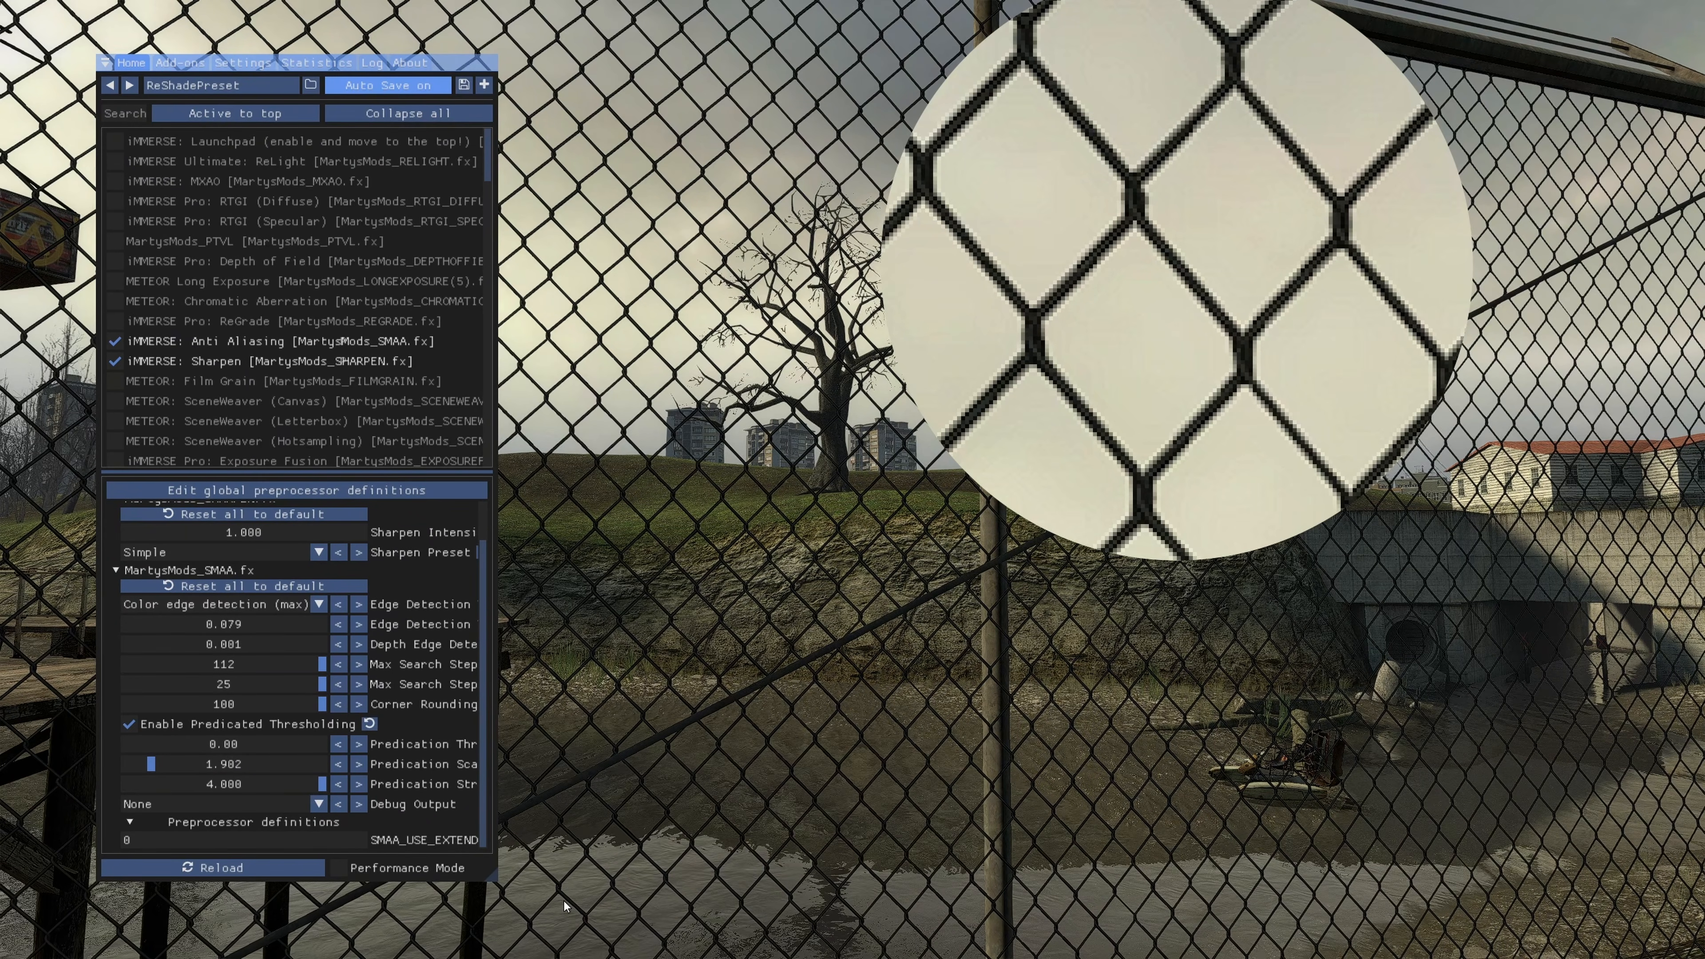
{"action": "key", "text": "End"}
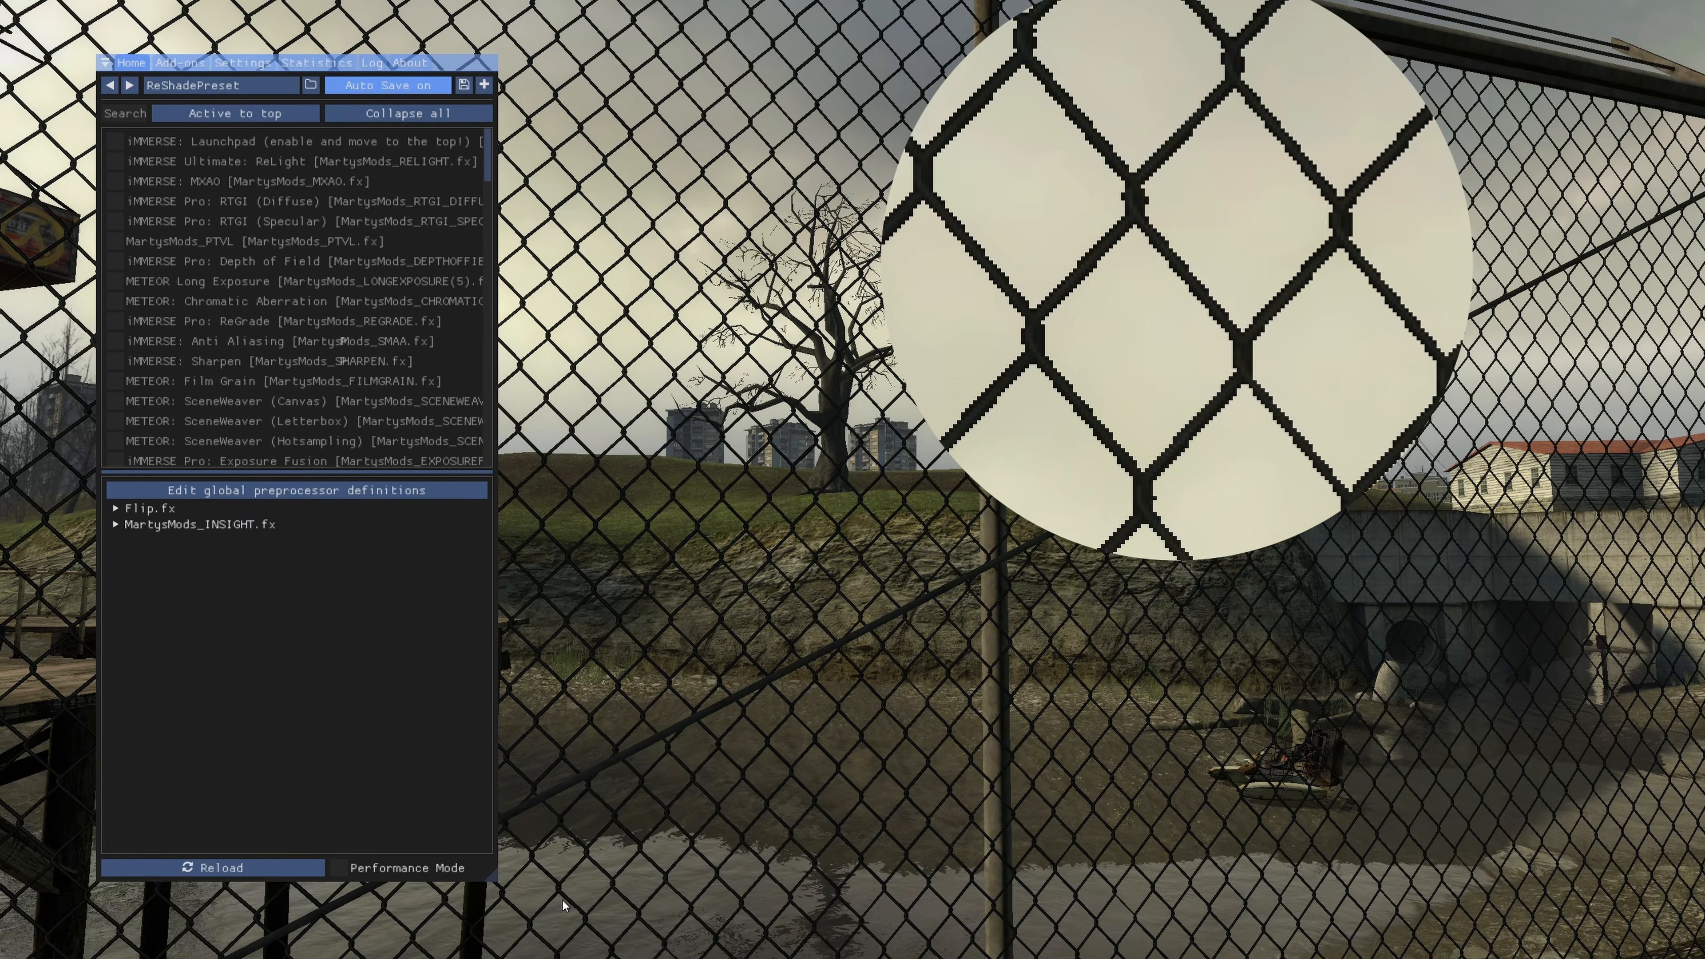
{"action": "key", "text": "End"}
{"action": "key", "text": "End"}
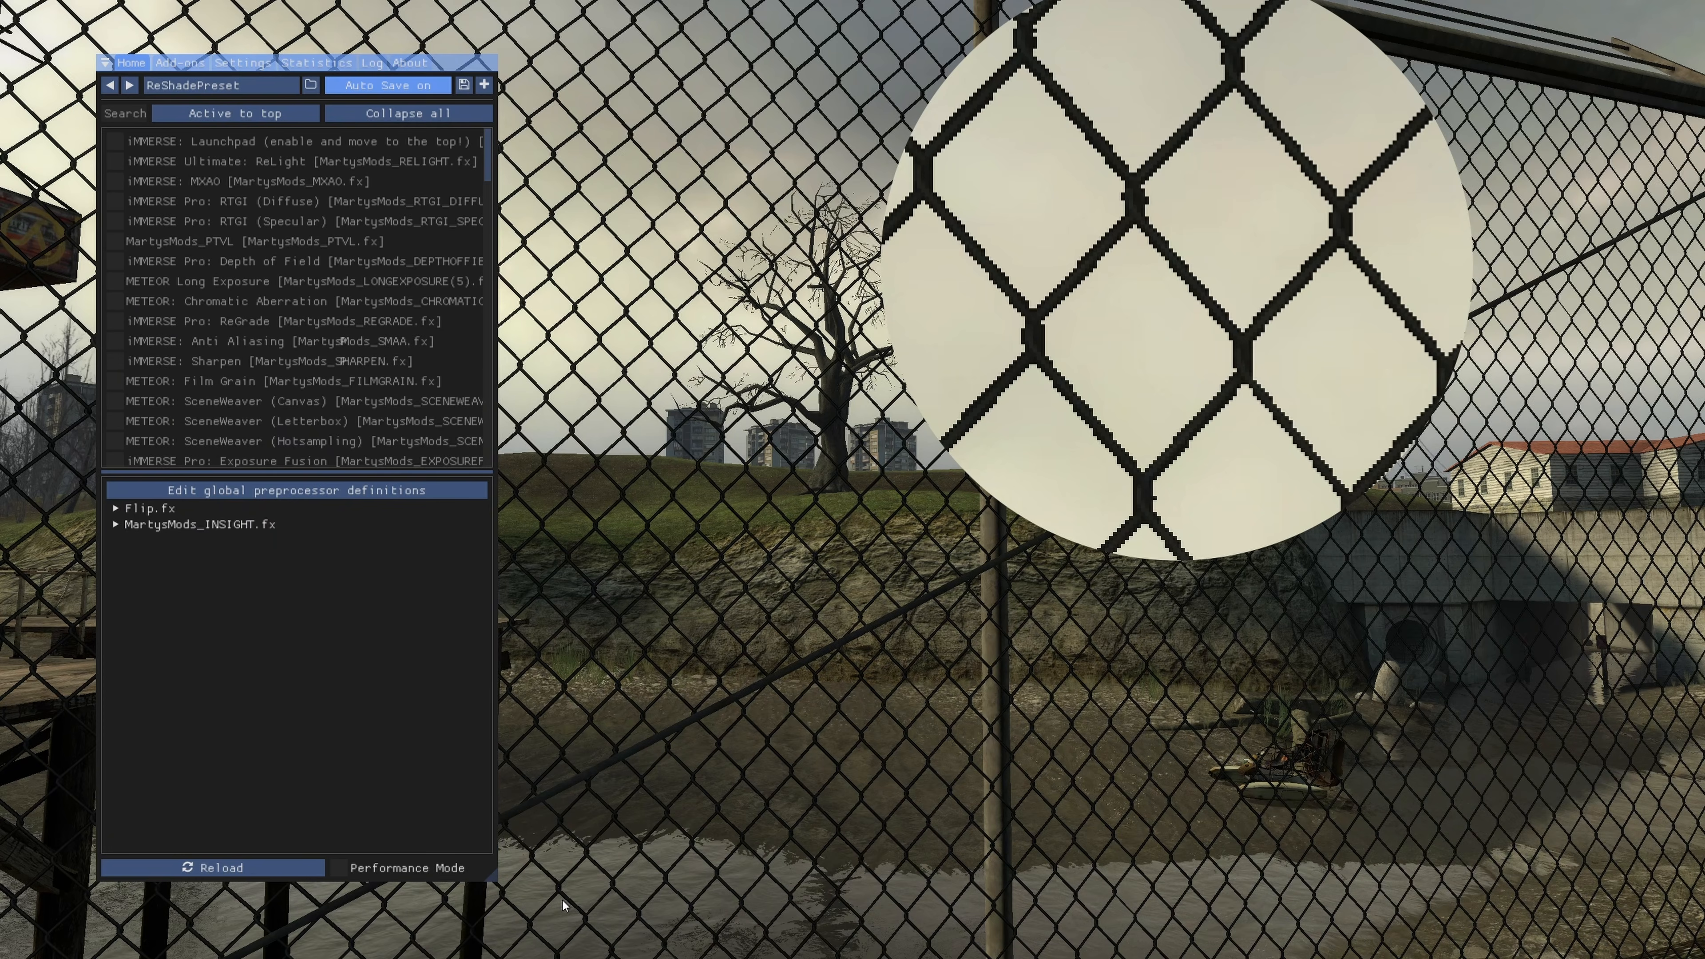
{"action": "key", "text": "End"}
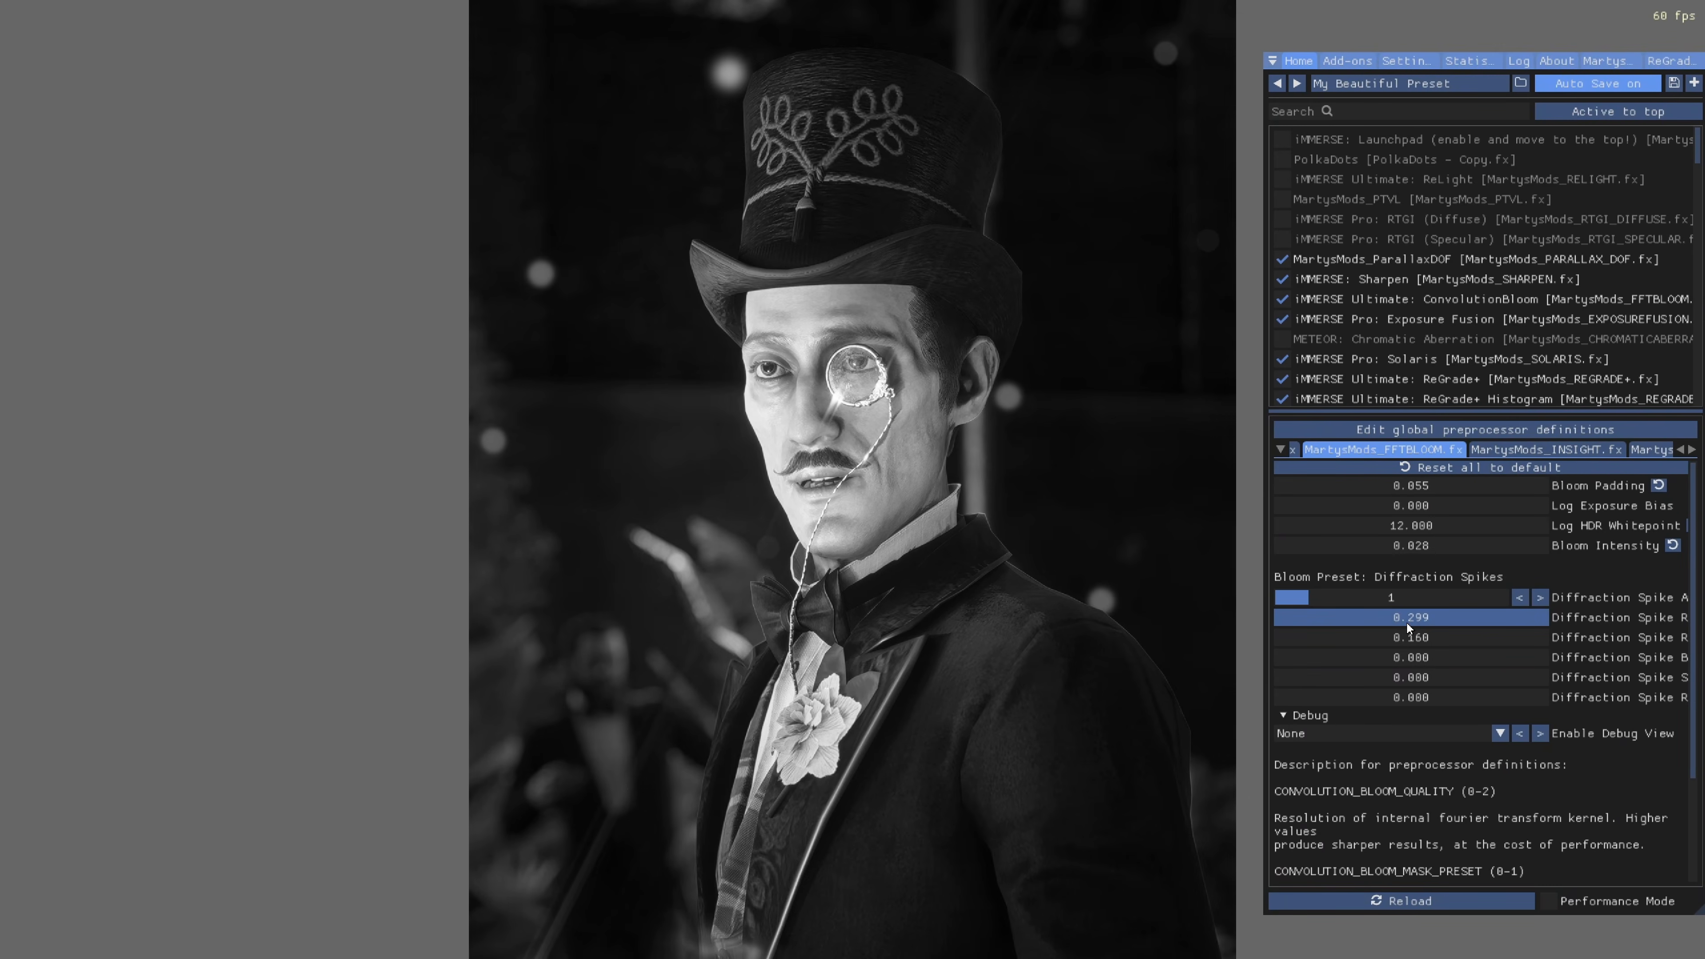
In the Convolution Bloom settings, set Bloom Intensity to 0.050, the first Diffraction Spike value to 2 and the third to 0
{"action": "mouse_move", "coordinate": [1418, 545]}
{"action": "left_mouse_down"}
{"action": "mouse_move", "coordinate": [1539, 529]}
{"action": "mouse_move", "coordinate": [1419, 548]}
{"action": "left_mouse_up"}
{"action": "left_click_drag", "start_coordinate": [1453, 619], "coordinate": [1242, 621]}
{"action": "mouse_move", "coordinate": [1356, 638]}
{"action": "left_mouse_down"}
{"action": "mouse_move", "coordinate": [1460, 658]}
{"action": "mouse_move", "coordinate": [1441, 676]}
{"action": "mouse_move", "coordinate": [1469, 663]}
{"action": "mouse_move", "coordinate": [1073, 659]}
{"action": "left_mouse_up"}
{"action": "left_click_drag", "start_coordinate": [1464, 635], "coordinate": [1134, 631]}
{"action": "mouse_move", "coordinate": [1305, 597]}
{"action": "left_mouse_down"}
{"action": "mouse_move", "coordinate": [1349, 596]}
{"action": "mouse_move", "coordinate": [1332, 597]}
{"action": "left_mouse_up"}
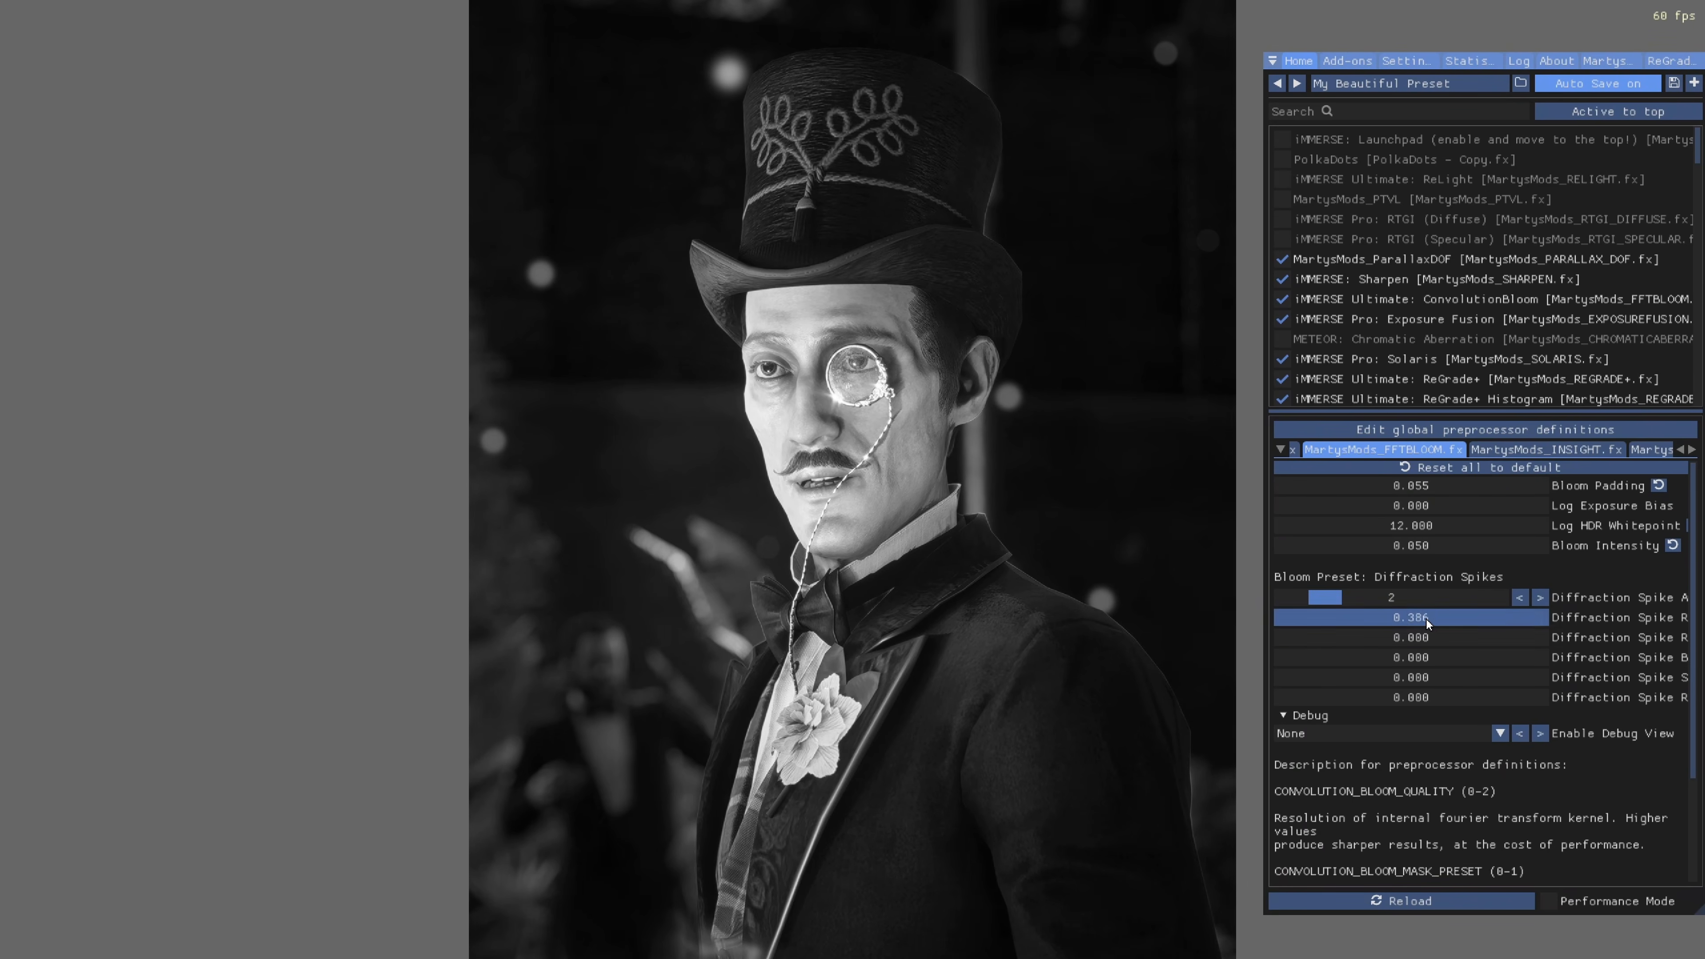
Set Bloom Padding to 0.160 and Bloom Intensity to 0.020, and raise the second, third and fifth Diffraction Spike values
{"action": "left_click_drag", "start_coordinate": [1427, 619], "coordinate": [1034, 655]}
{"action": "left_click_drag", "start_coordinate": [1422, 487], "coordinate": [1491, 491]}
{"action": "left_click_drag", "start_coordinate": [1446, 545], "coordinate": [1426, 546]}
{"action": "left_click_drag", "start_coordinate": [1396, 621], "coordinate": [1277, 672]}
{"action": "left_click_drag", "start_coordinate": [1292, 677], "coordinate": [1015, 695]}
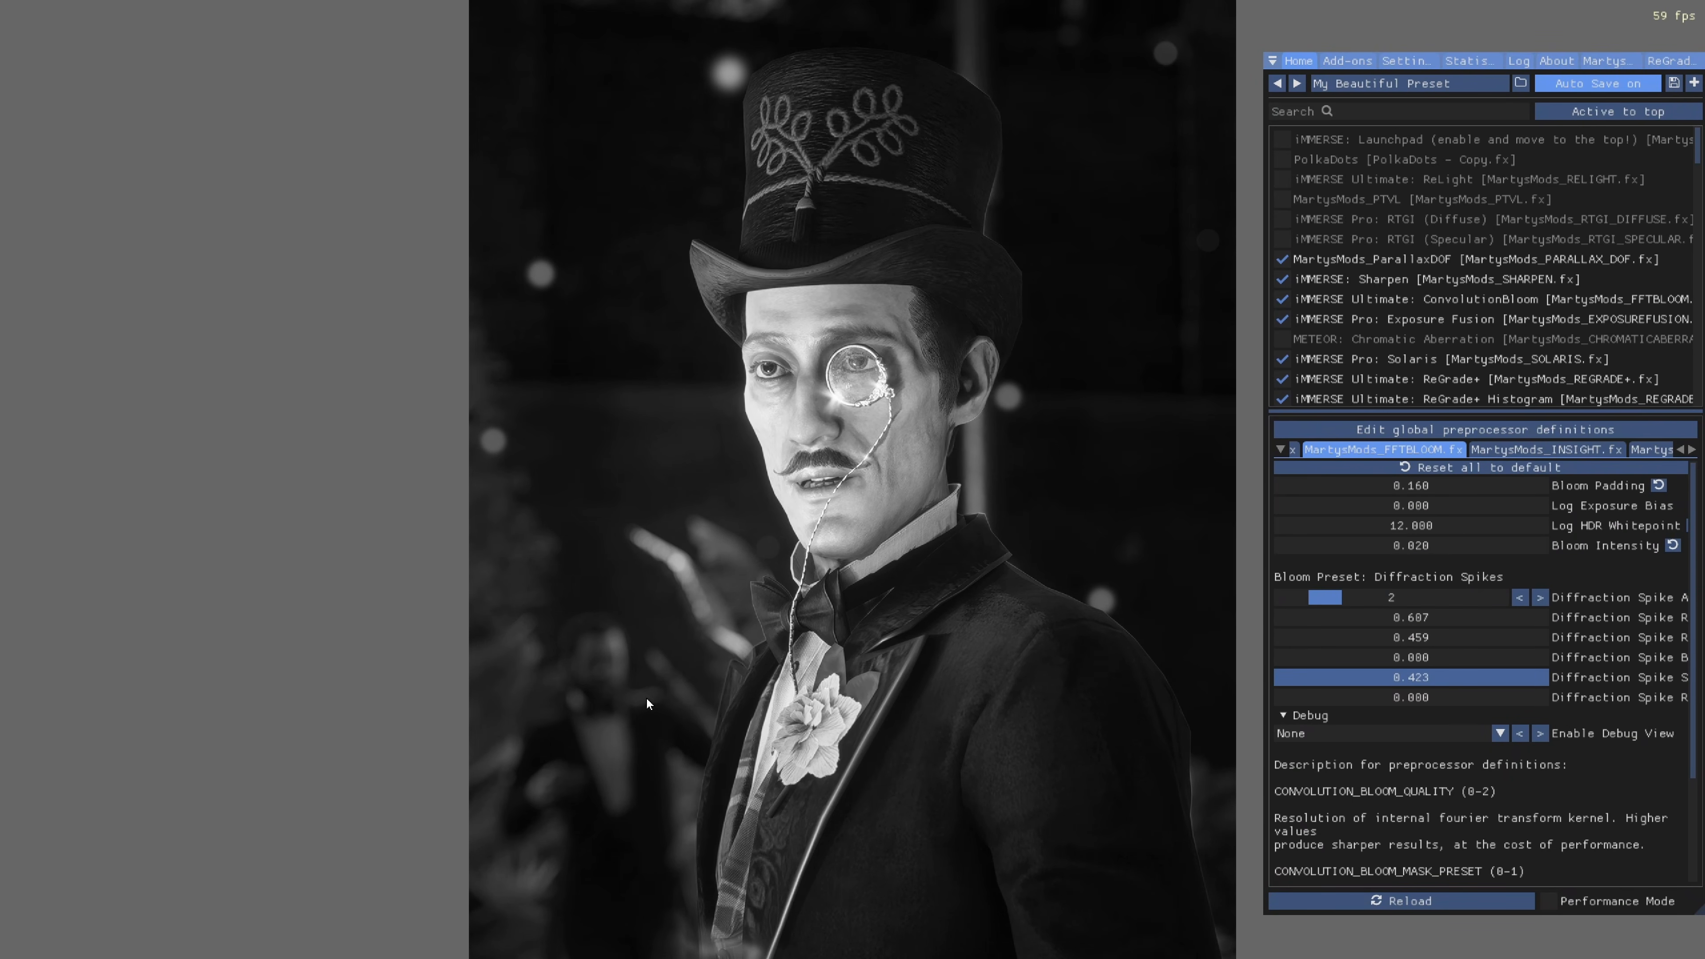
{"action": "left_click_drag", "start_coordinate": [648, 703], "coordinate": [671, 698]}
In the ReGrade+ monochrome grade, shift the Color Prefilter to green and set Highlights to 0.488, Lights to -0.322 and Darks to 0.278
{"action": "left_click", "coordinate": [1663, 62]}
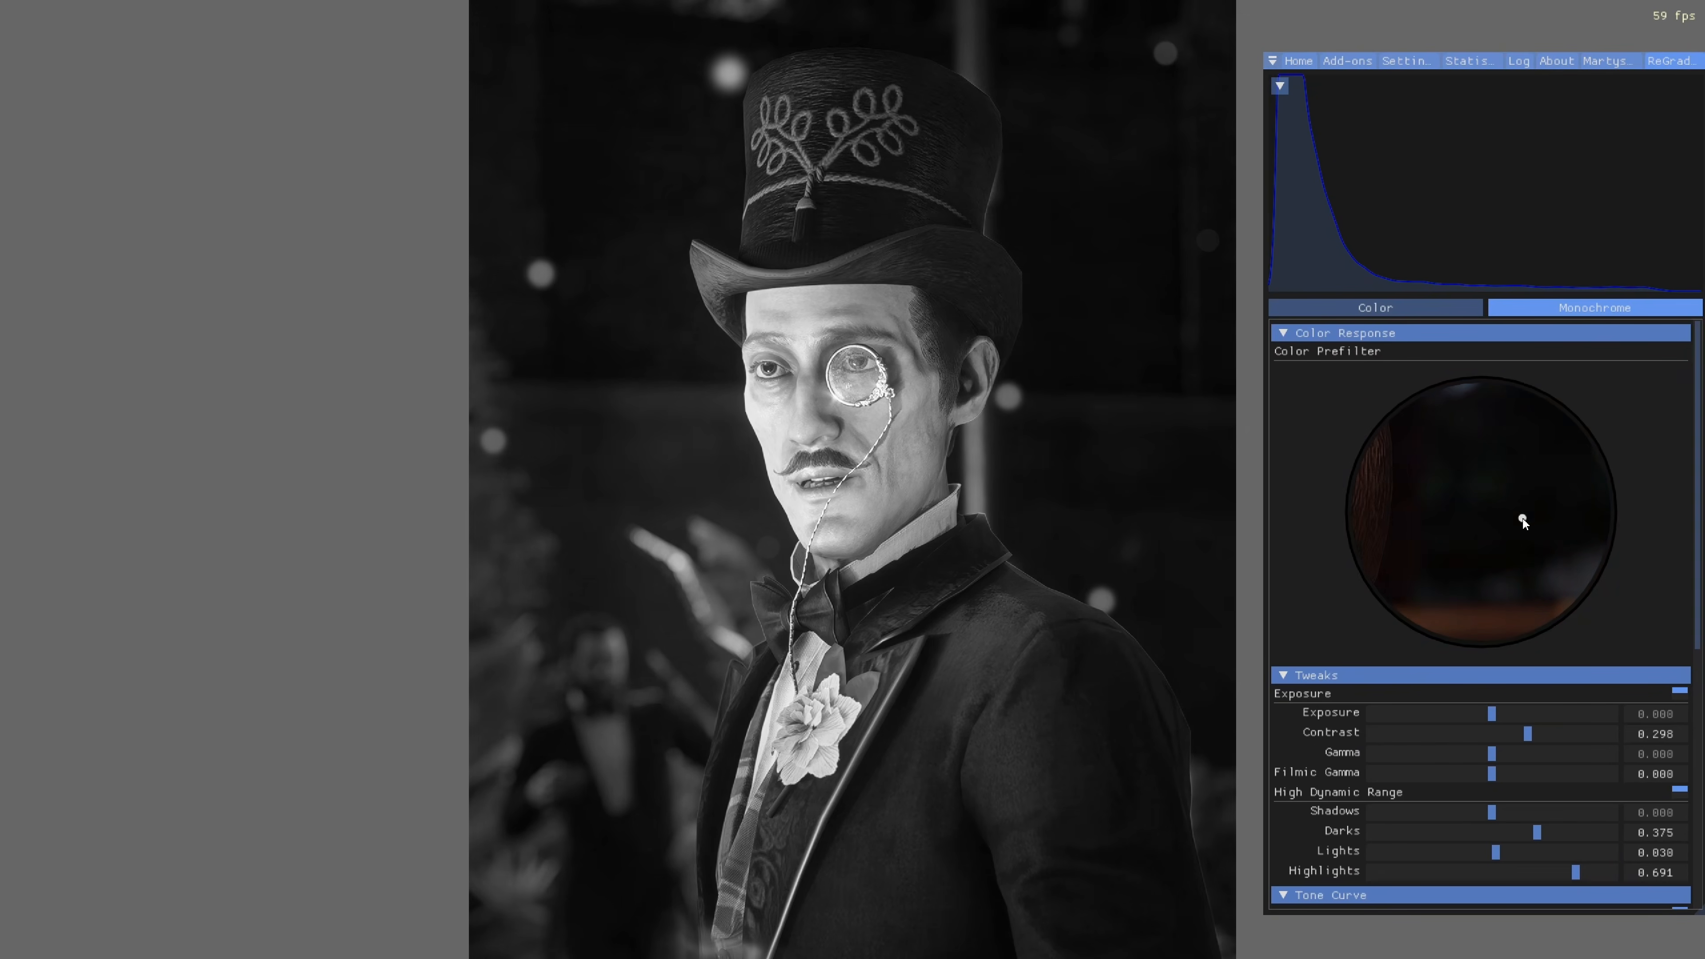
{"action": "left_click_drag", "start_coordinate": [1523, 522], "coordinate": [1445, 629]}
{"action": "scroll", "coordinate": [1445, 629], "scroll_direction": "down", "scroll_amount": 3}
{"action": "mouse_move", "coordinate": [1573, 673]}
{"action": "left_mouse_down"}
{"action": "mouse_move", "coordinate": [1300, 685]}
{"action": "mouse_move", "coordinate": [1550, 674]}
{"action": "left_mouse_up"}
{"action": "mouse_move", "coordinate": [1536, 632]}
{"action": "left_mouse_down"}
{"action": "mouse_move", "coordinate": [1399, 651]}
{"action": "mouse_move", "coordinate": [1530, 632]}
{"action": "left_mouse_up"}
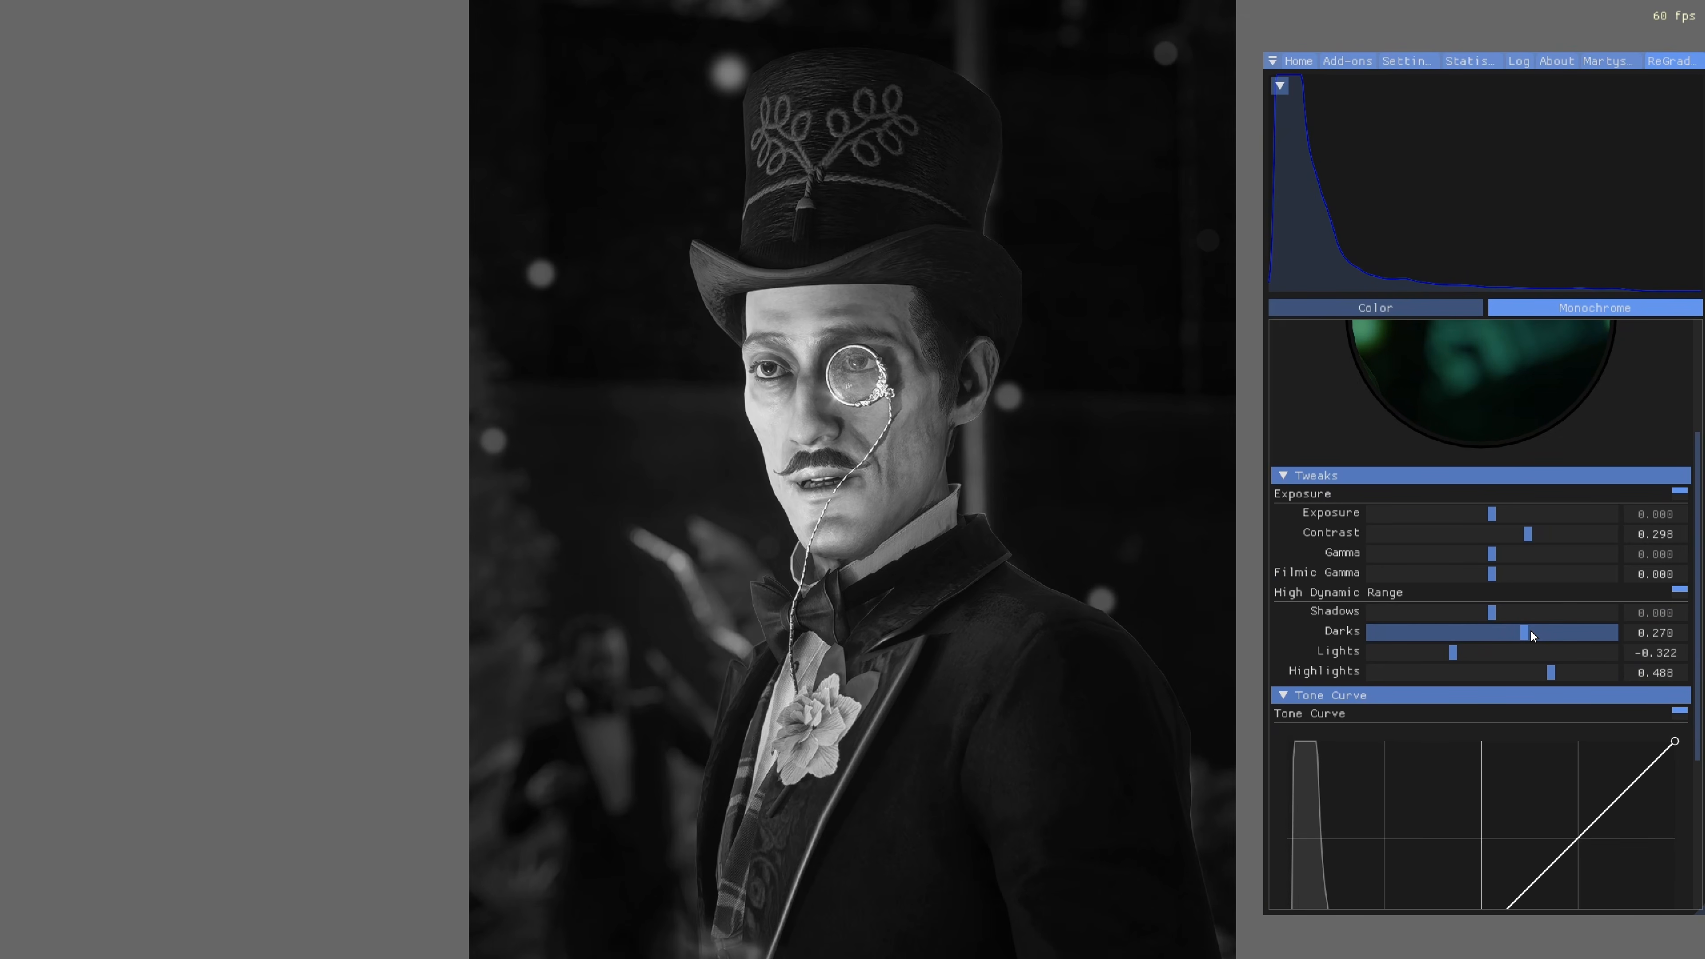
Switch ReGrade+ from Monochrome to Color mode and look through its grading controls
{"action": "scroll", "coordinate": [1530, 632], "scroll_direction": "up", "scroll_amount": 3}
{"action": "left_click", "coordinate": [1469, 308]}
{"action": "scroll", "coordinate": [1473, 566], "scroll_direction": "down", "scroll_amount": 5}
{"action": "scroll", "coordinate": [1543, 538], "scroll_direction": "up", "scroll_amount": 8}
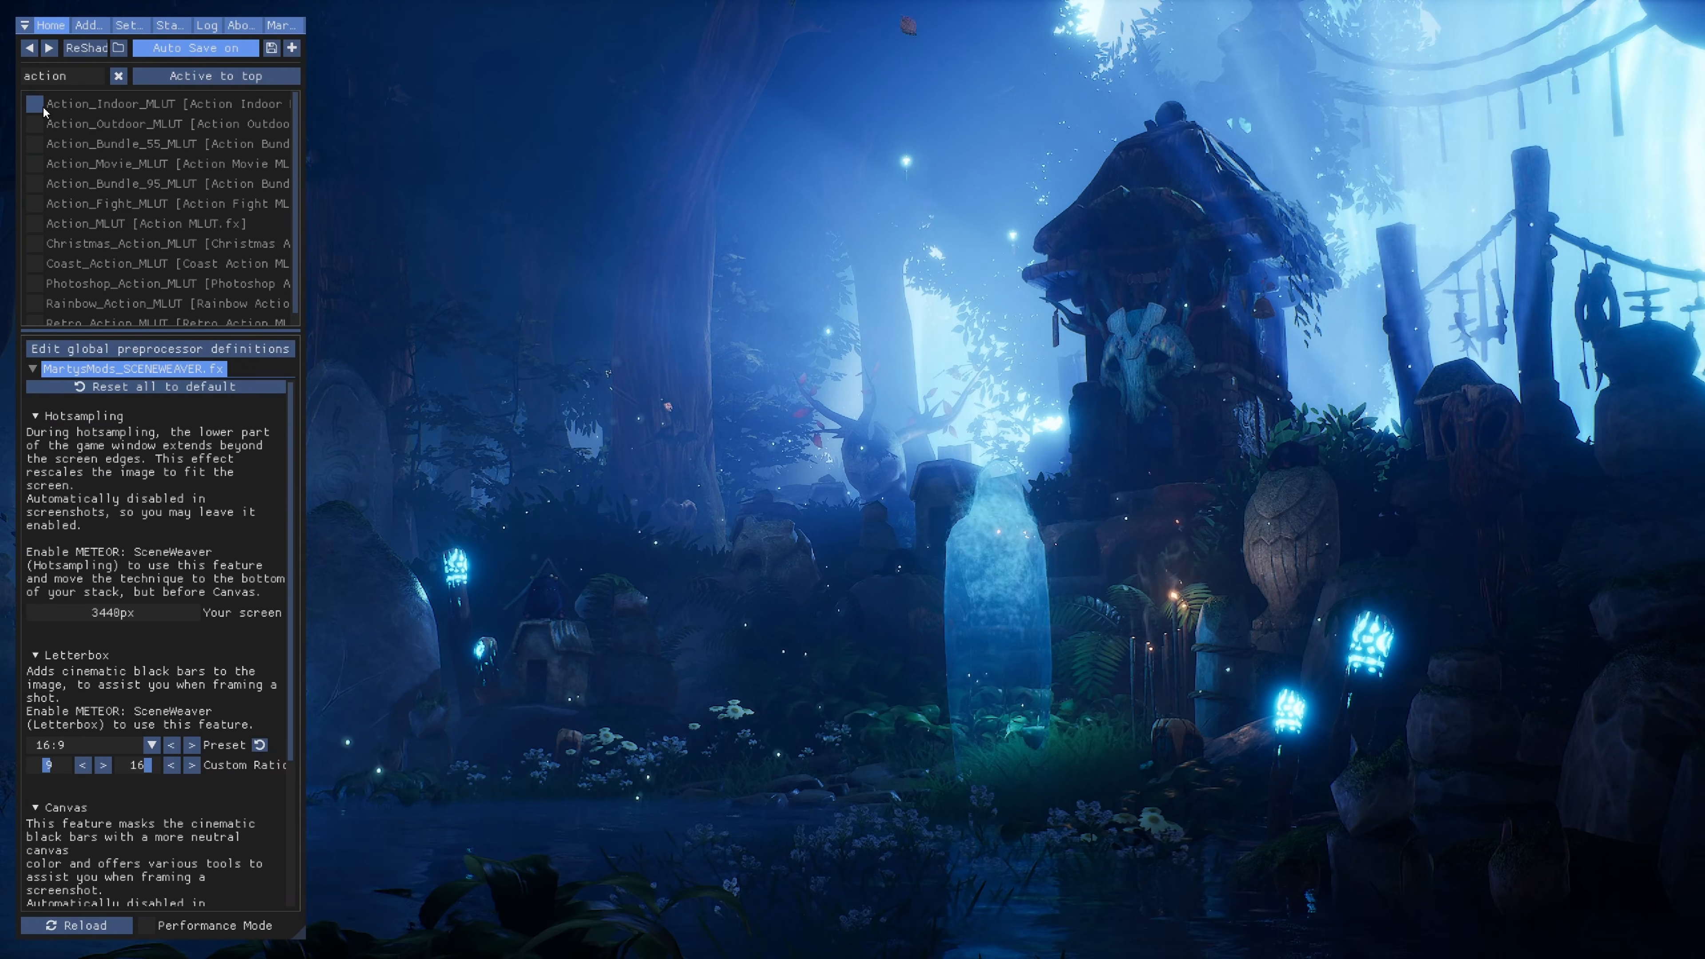
Stack the Action_Indoor, Action_Outdoor, Action_Bundle_55 and Action_Movie MLUT effects by enabling all four
{"action": "left_click", "coordinate": [44, 109]}
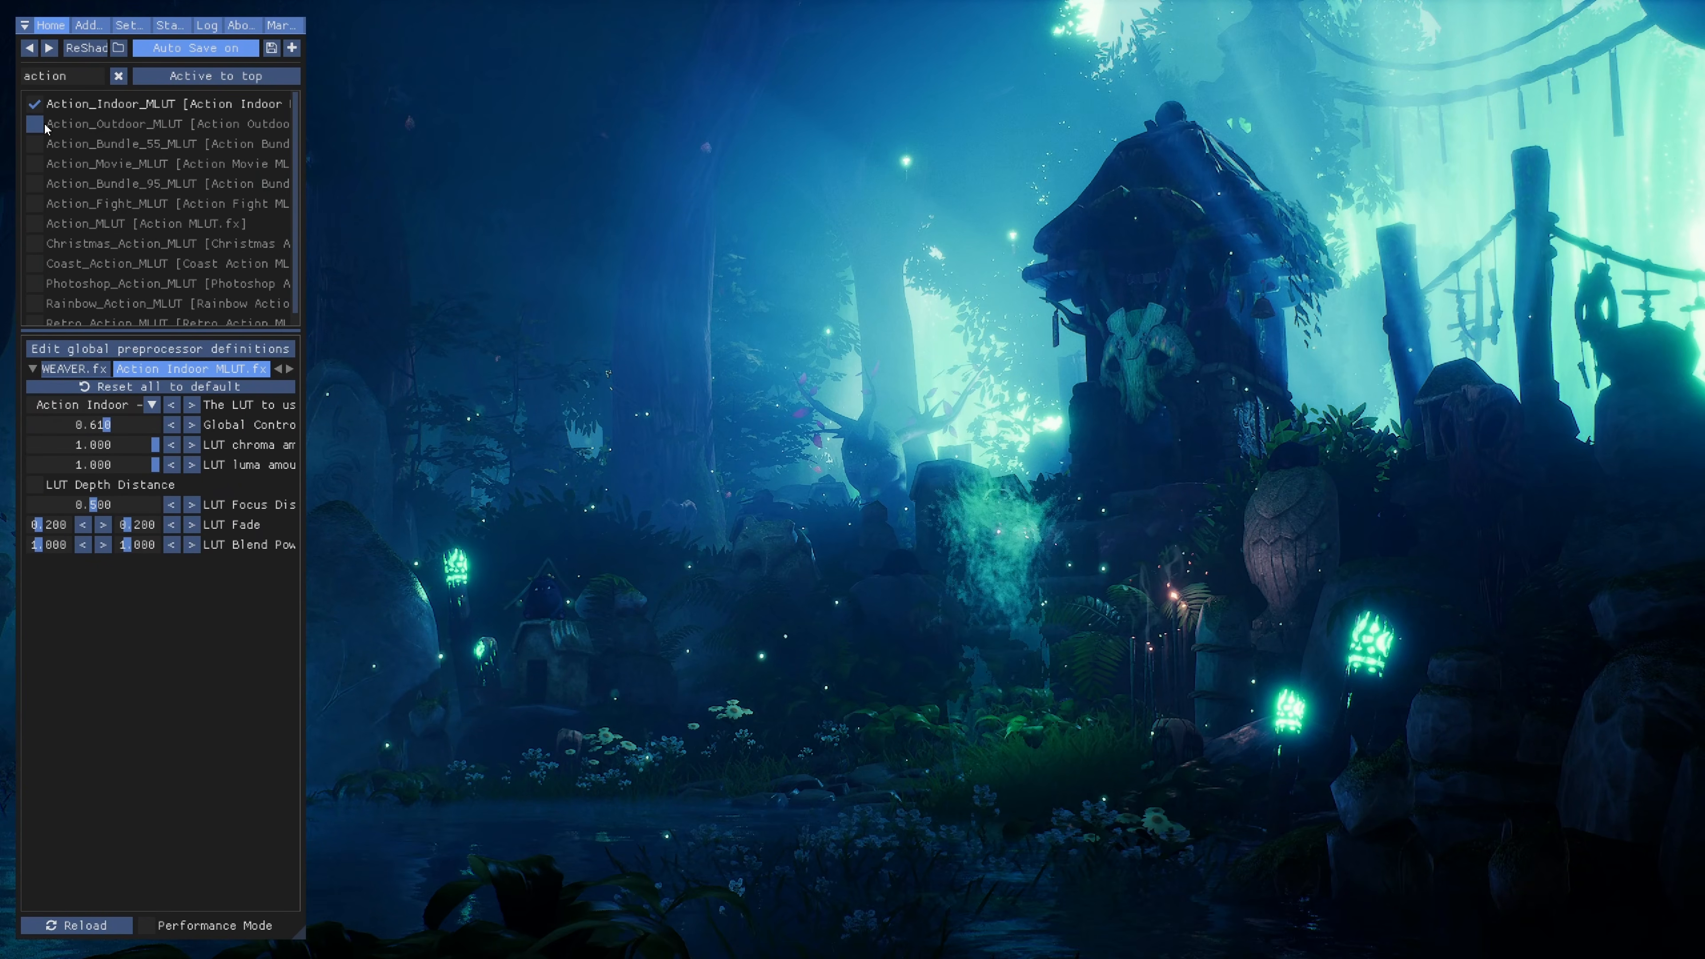
{"action": "left_click", "coordinate": [46, 127]}
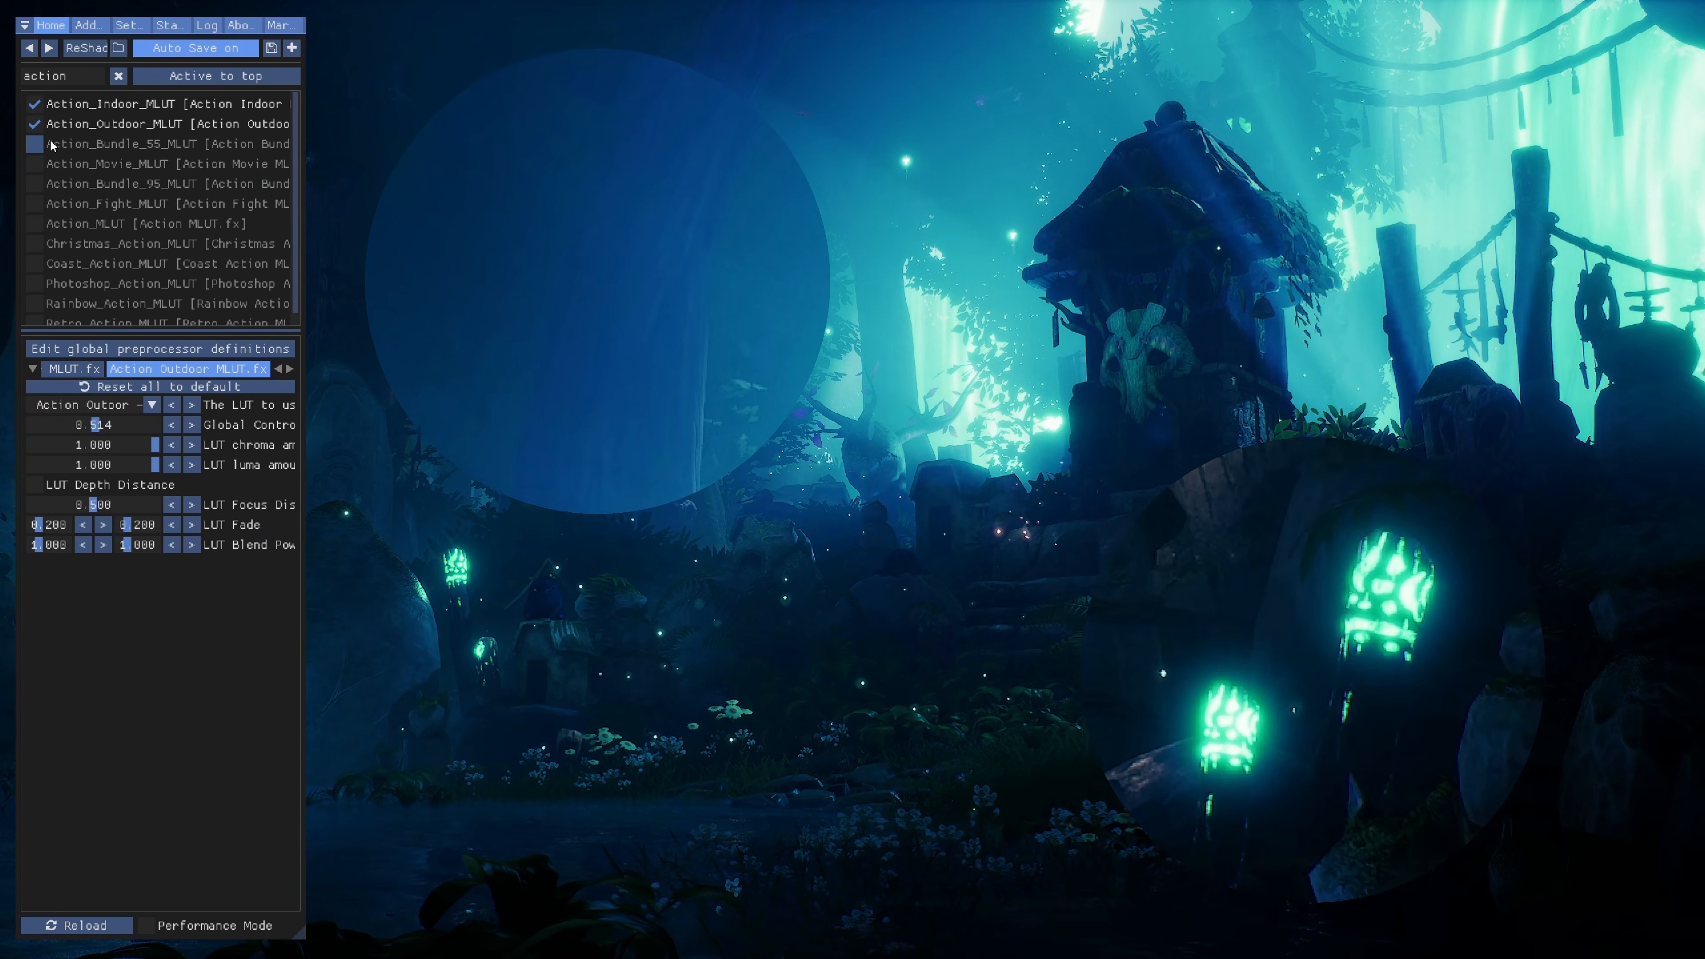
{"action": "left_click", "coordinate": [36, 144]}
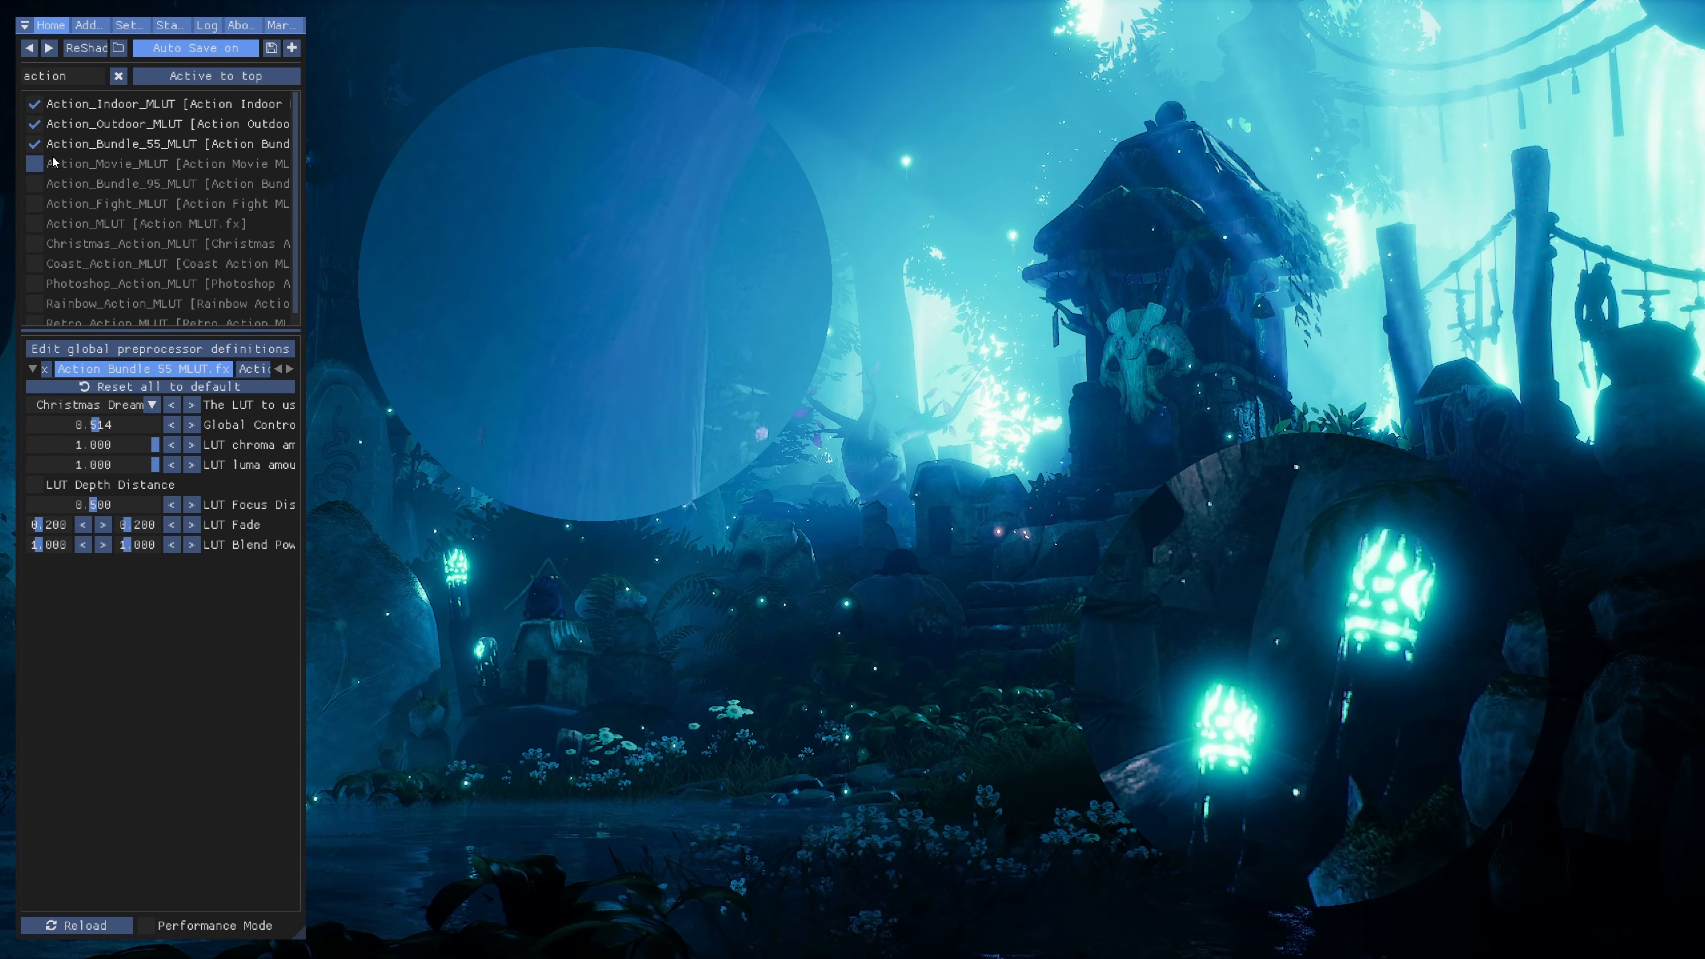
{"action": "left_click", "coordinate": [55, 164]}
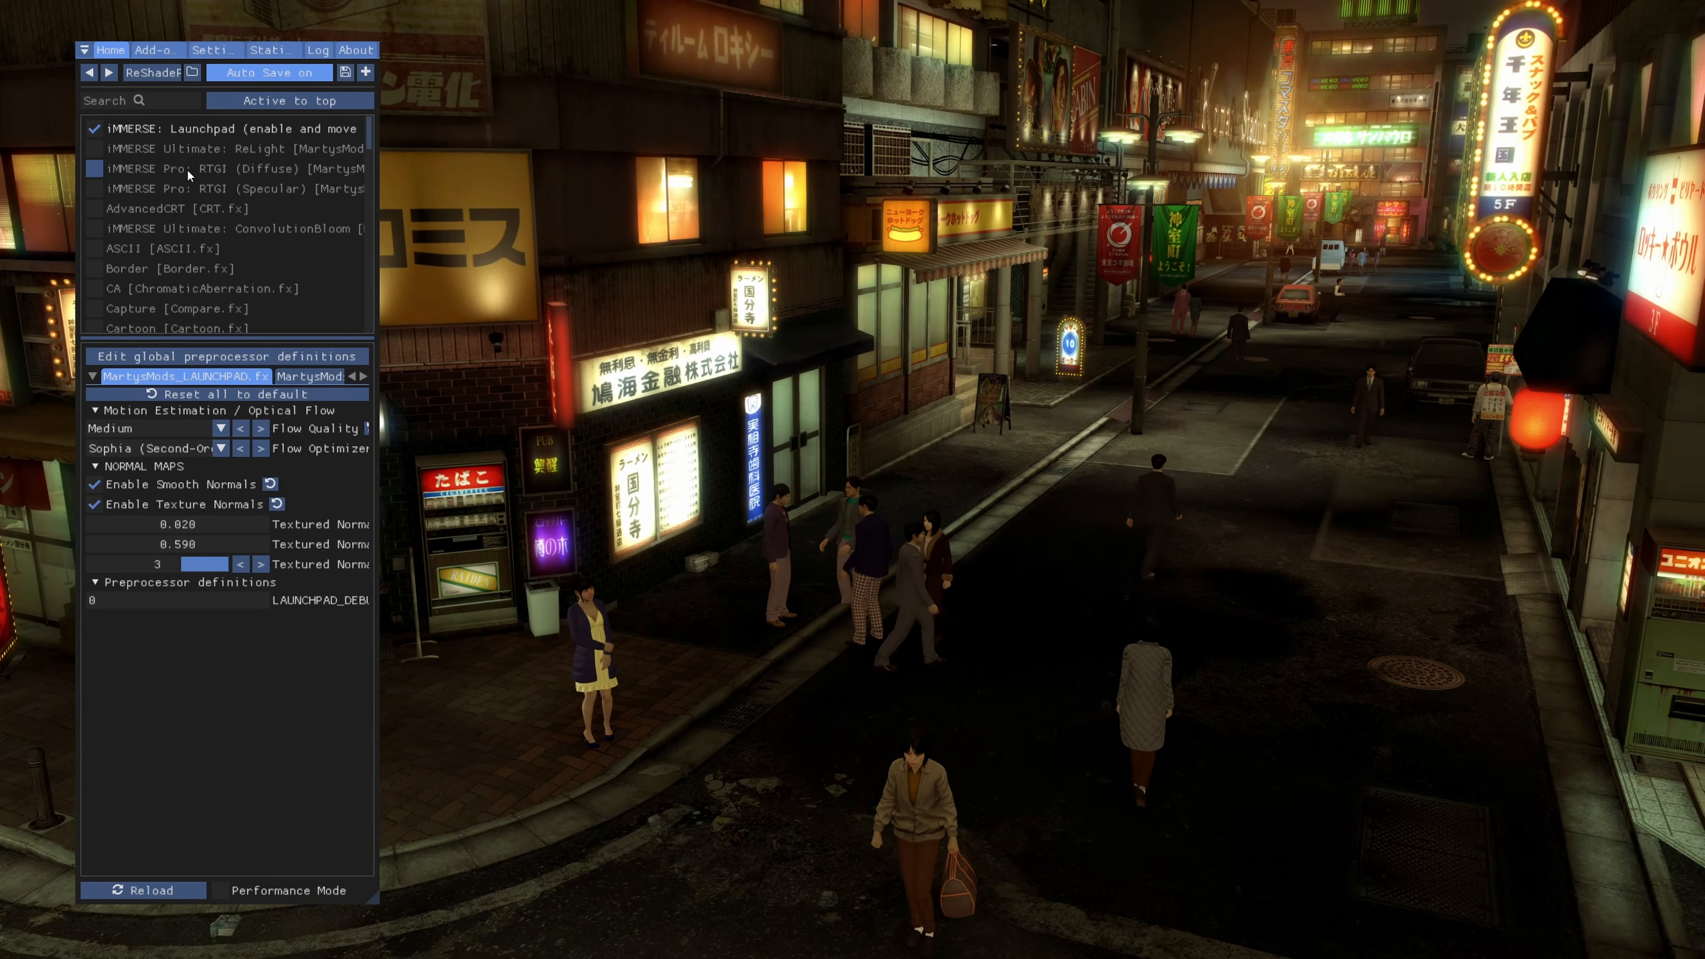
Enable the iMMERSE Pro: RTGI (Diffuse) effect
{"action": "left_click", "coordinate": [187, 168]}
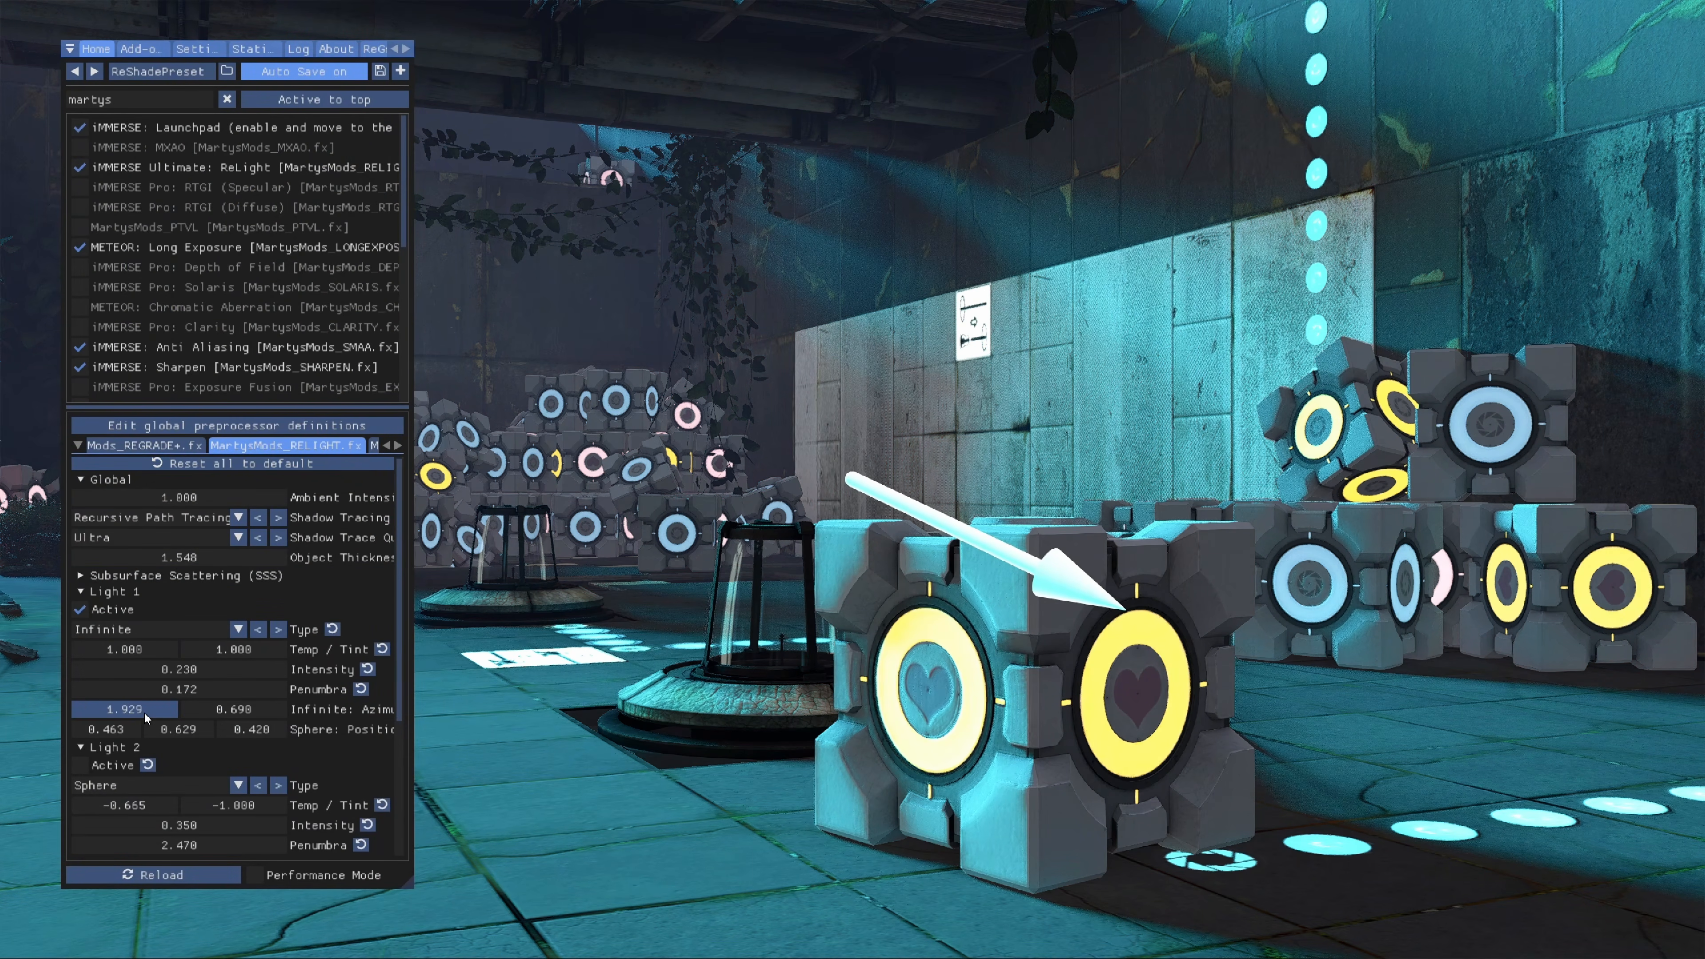
In the ReLight settings, set Light 1's azimuth to 1.879, and activate Light 2 and shift its sphere's first position value
{"action": "left_click_drag", "start_coordinate": [146, 718], "coordinate": [107, 670]}
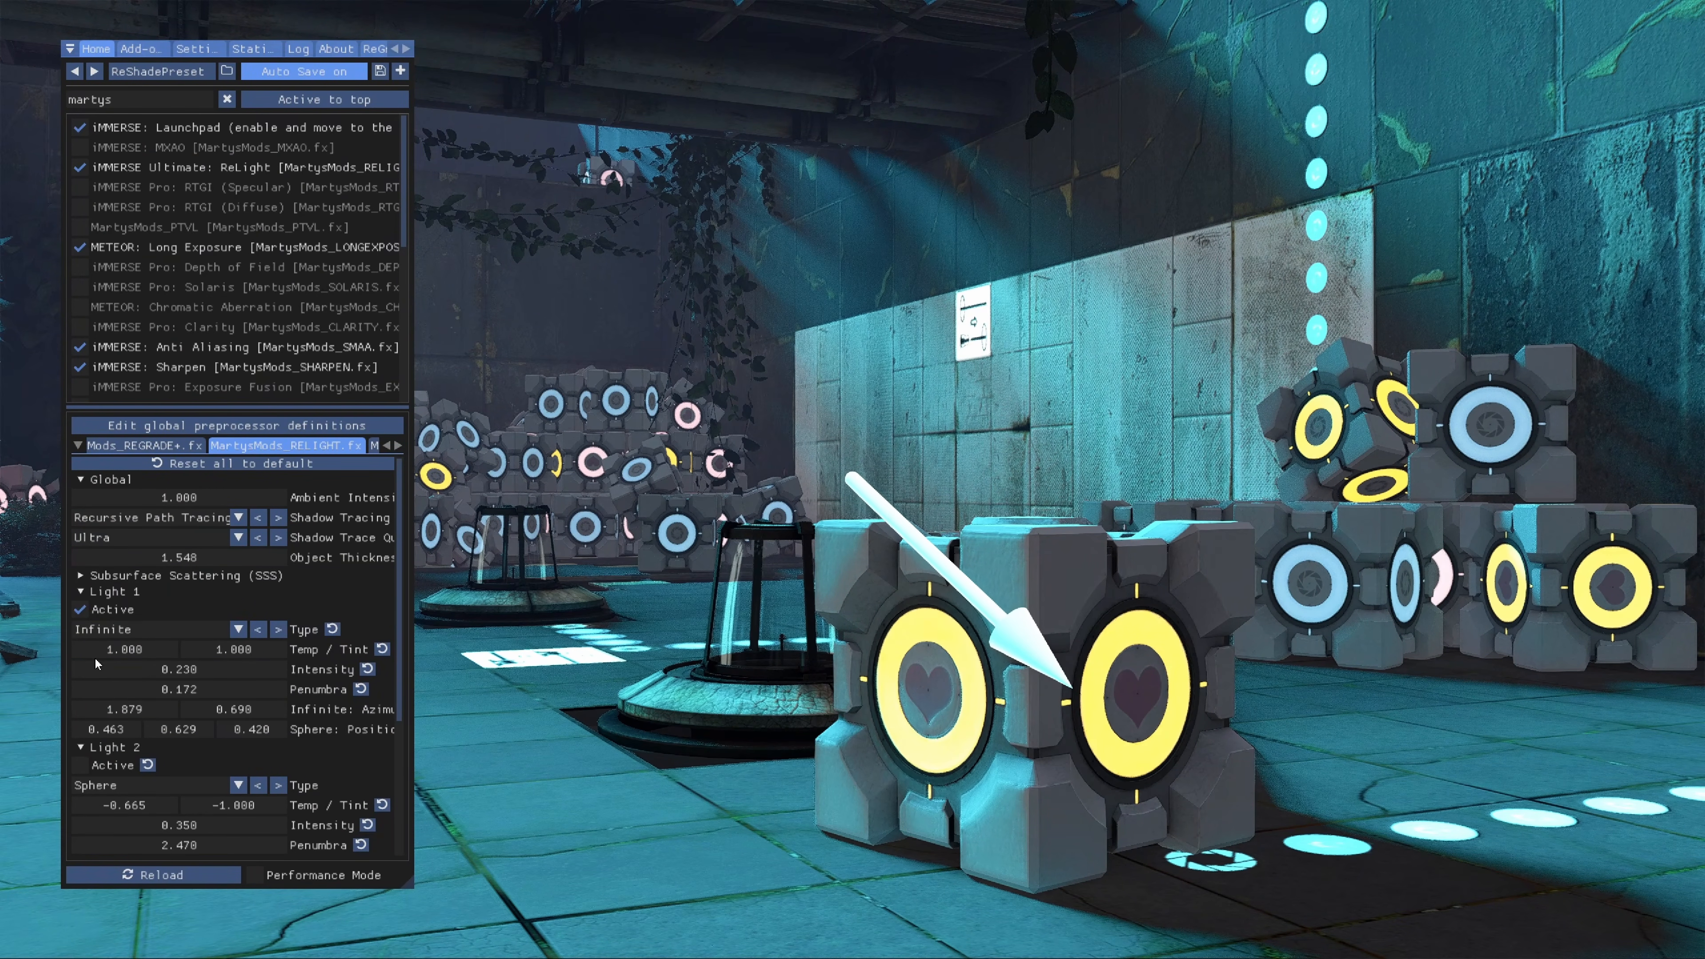
{"action": "left_click", "coordinate": [94, 769]}
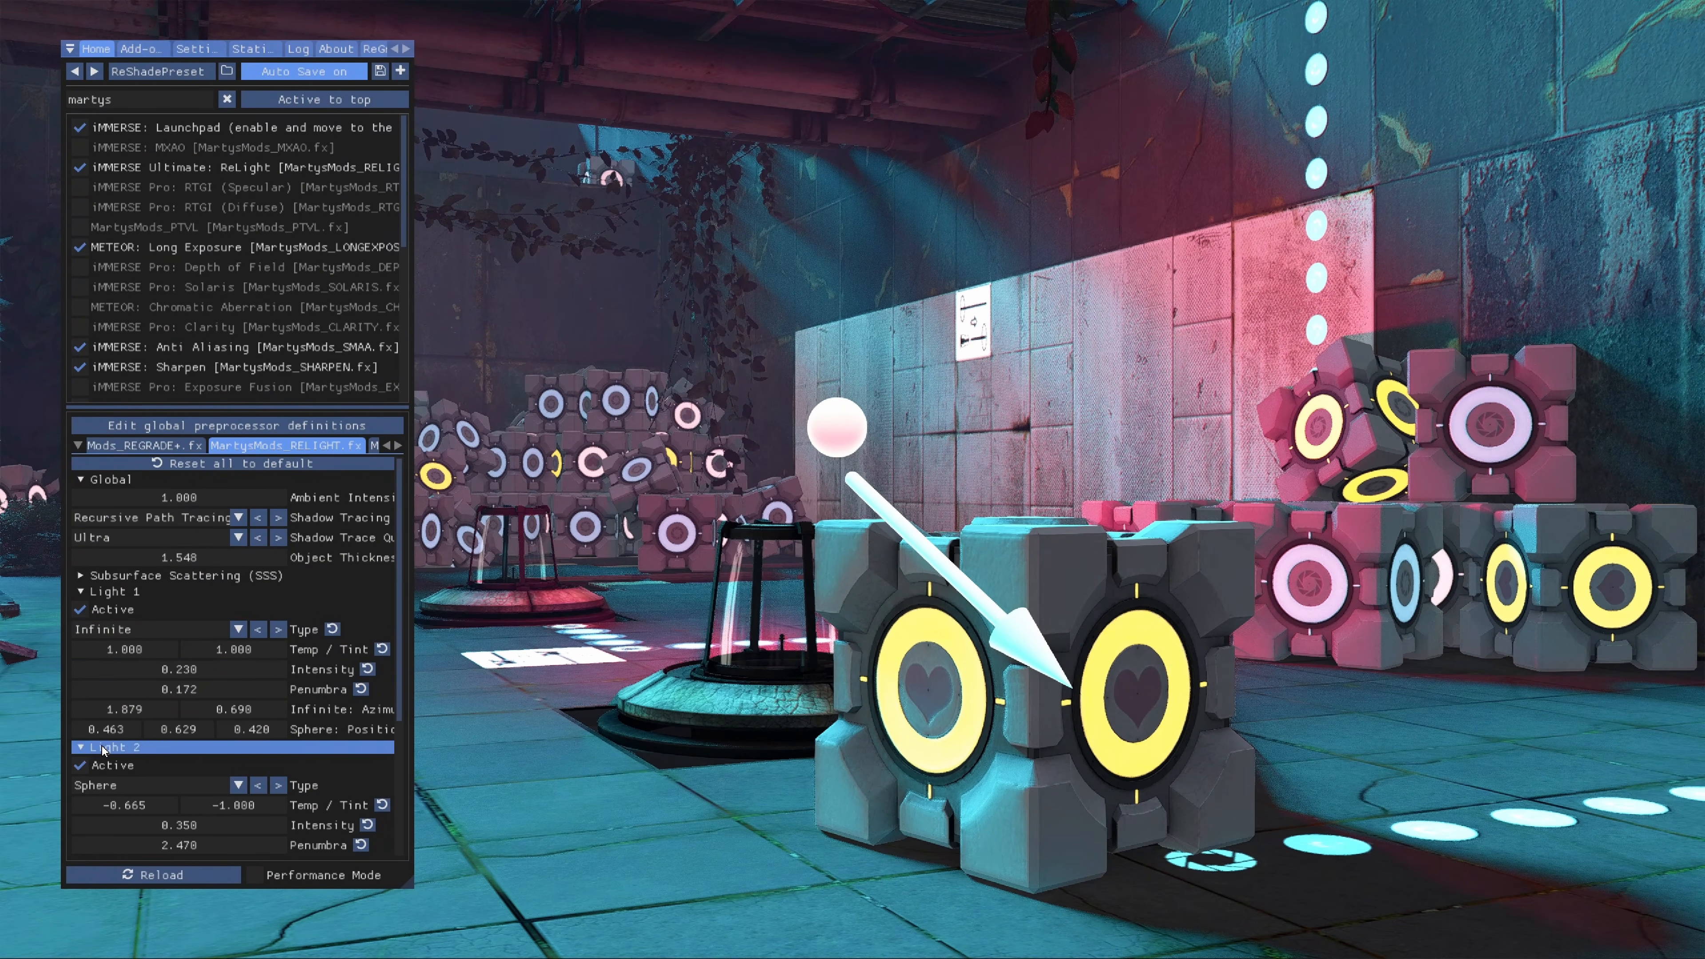
{"action": "scroll", "coordinate": [106, 742], "scroll_direction": "down", "scroll_amount": 2}
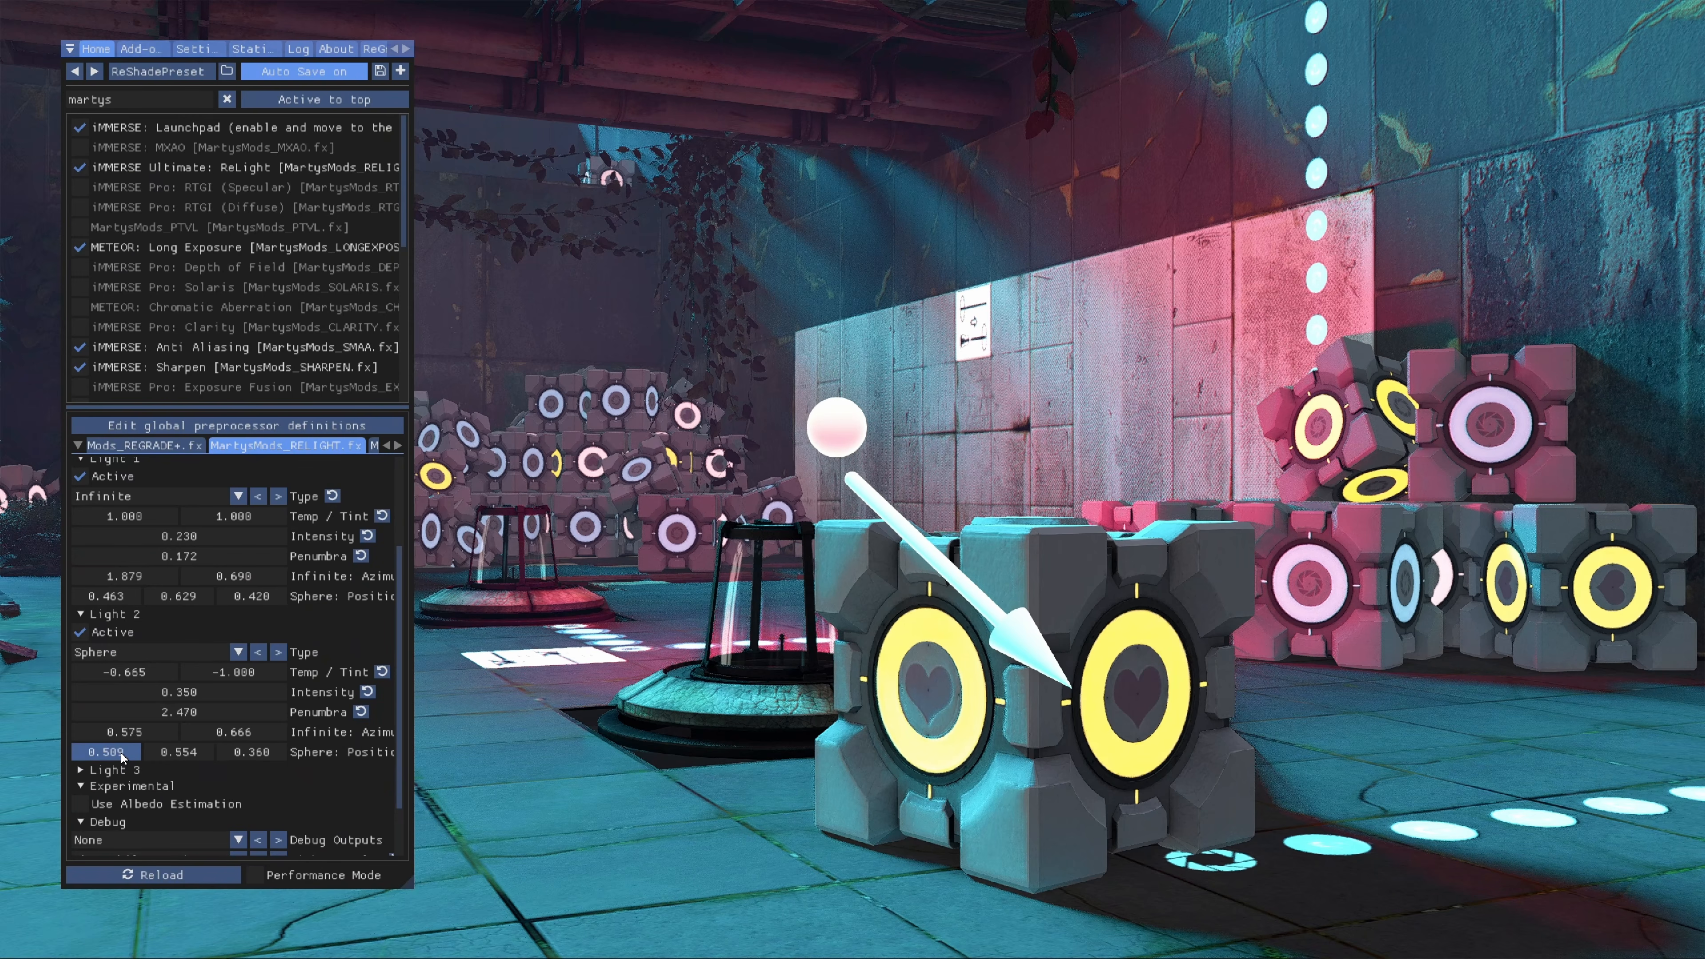
{"action": "left_click_drag", "start_coordinate": [105, 749], "coordinate": [2, 711]}
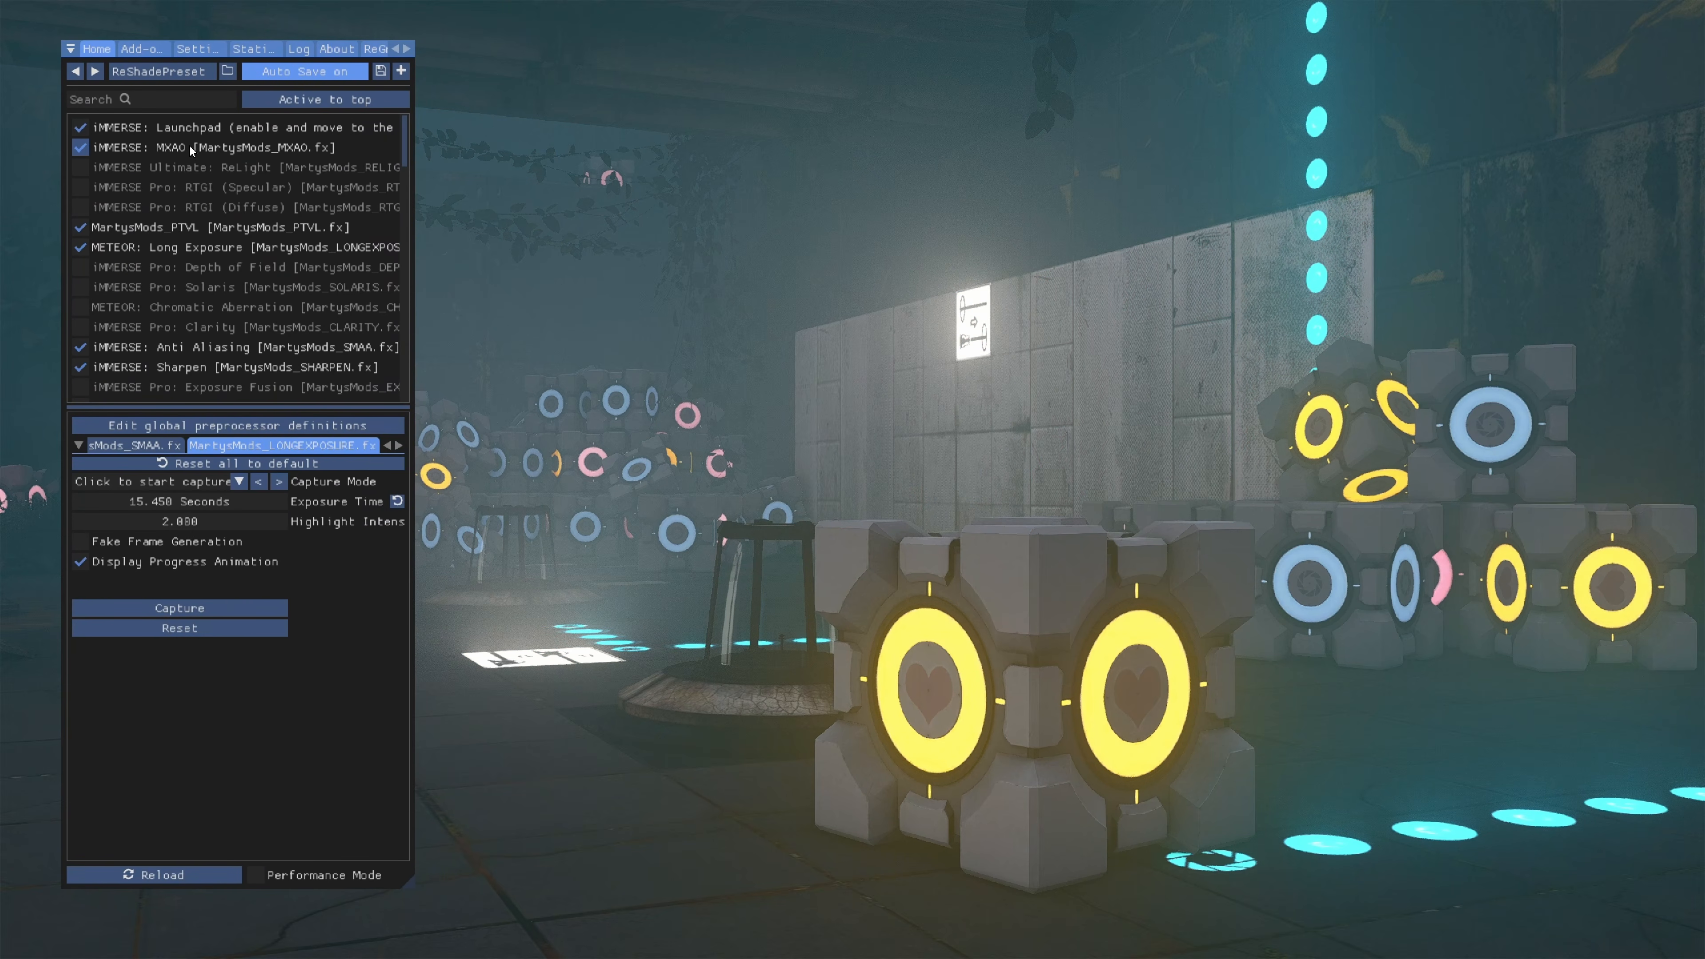
Enable the iMMERSE: MXAO effect and try to reorder it in the effect list
{"action": "left_click", "coordinate": [189, 146]}
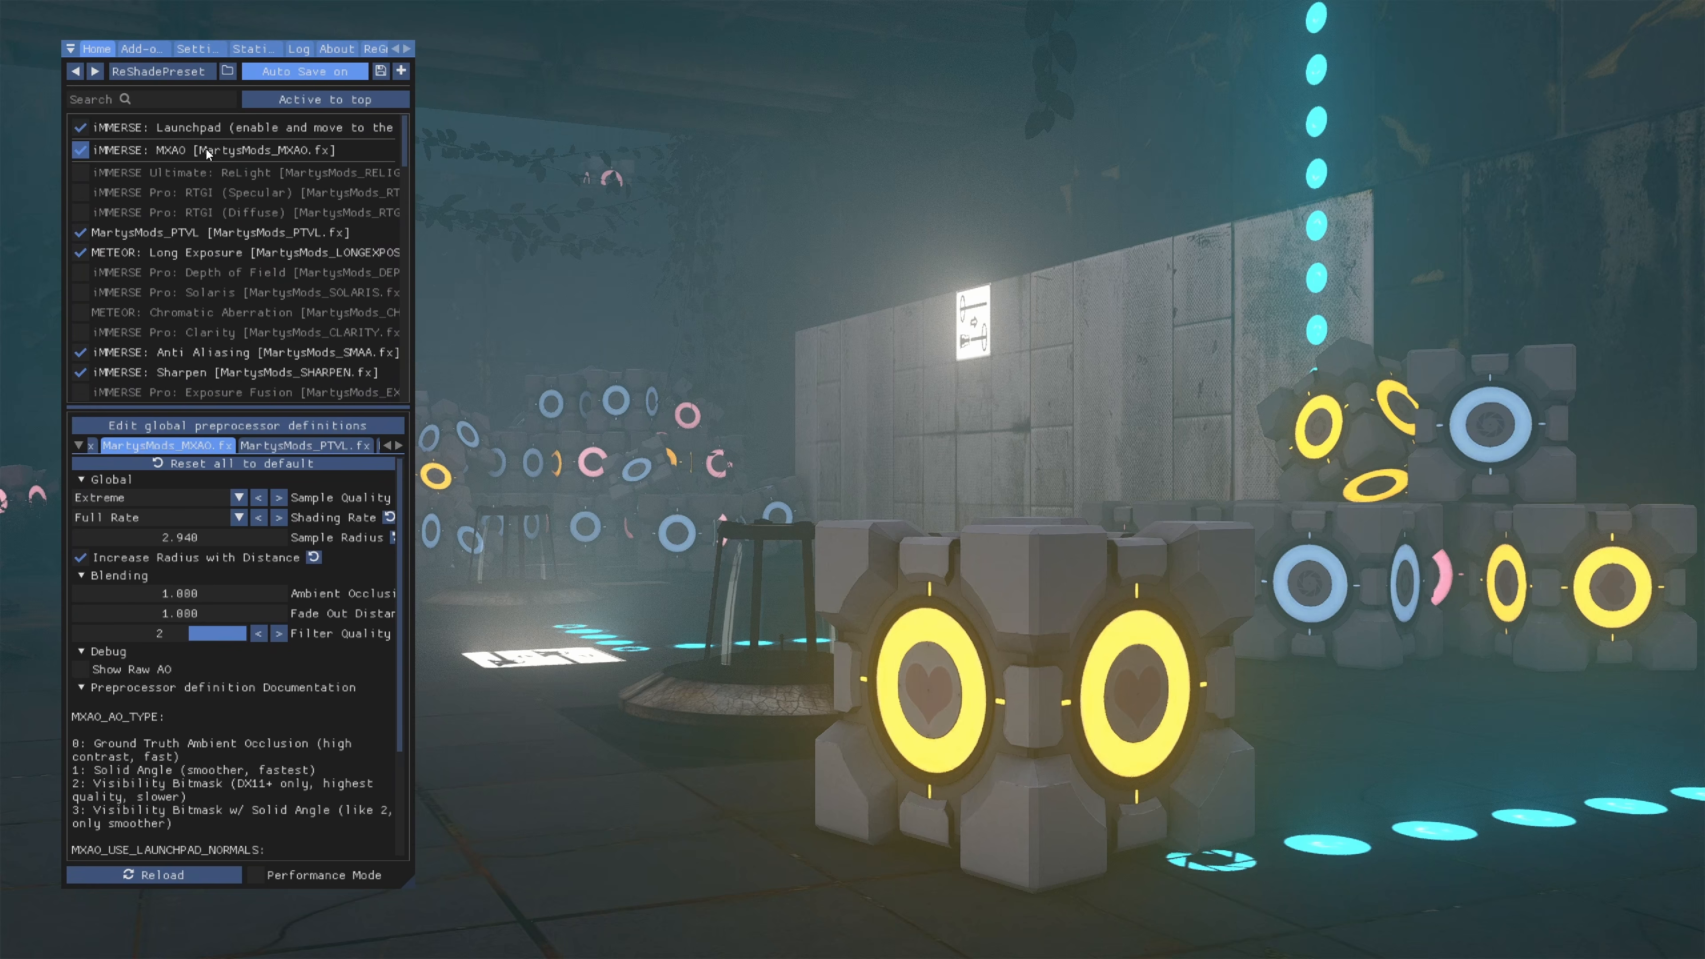
{"action": "left_click_drag", "start_coordinate": [205, 148], "coordinate": [379, 157]}
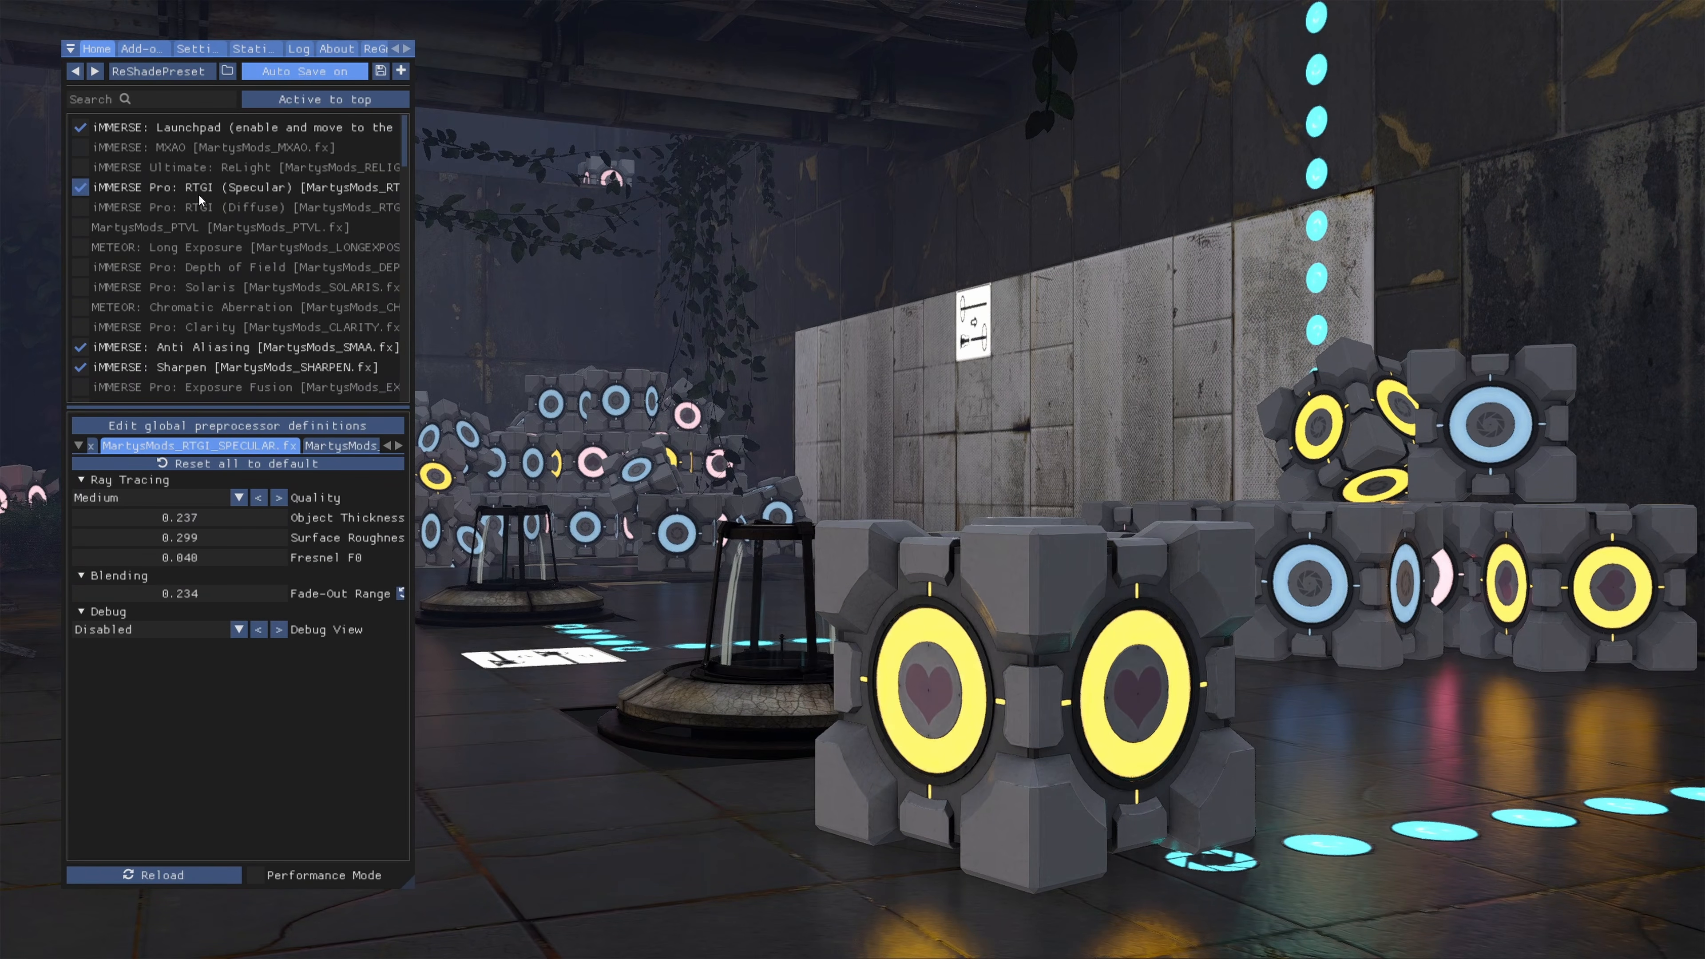
Enable the iMMERSE Pro: RTGI (Diffuse) effect and place it above RTGI (Specular) in the load order
{"action": "left_click", "coordinate": [198, 200]}
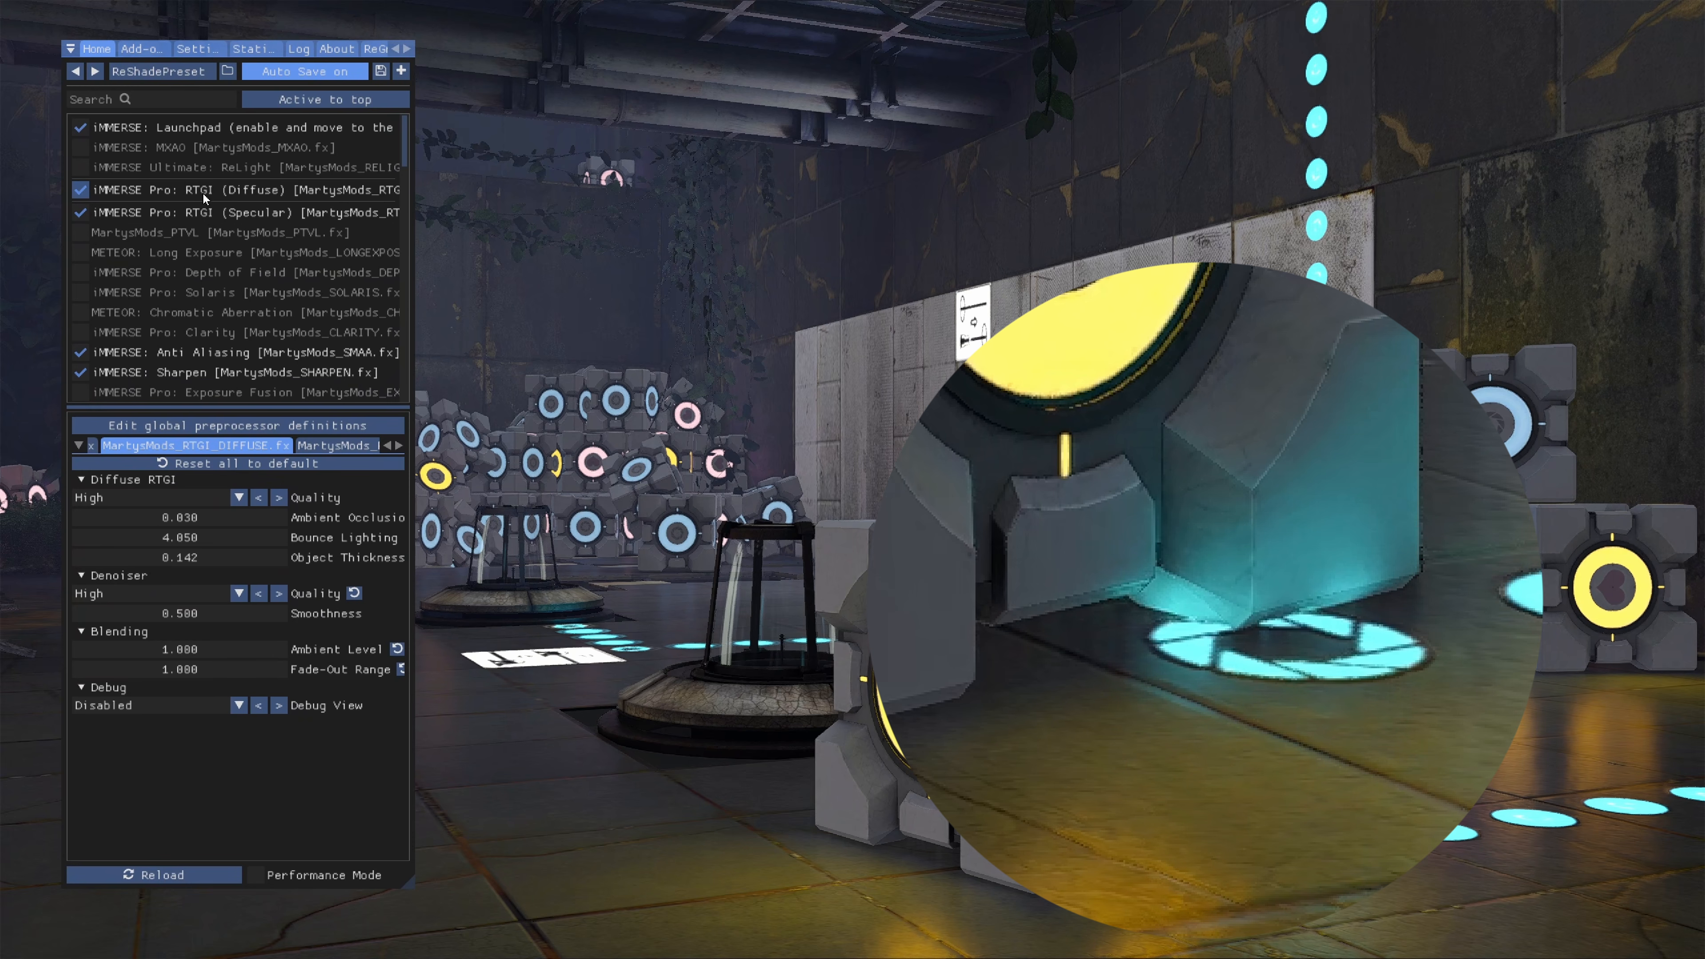
{"action": "mouse_move", "coordinate": [207, 201]}
{"action": "left_mouse_down"}
{"action": "mouse_move", "coordinate": [209, 216]}
{"action": "mouse_move", "coordinate": [211, 189]}
{"action": "left_mouse_up"}
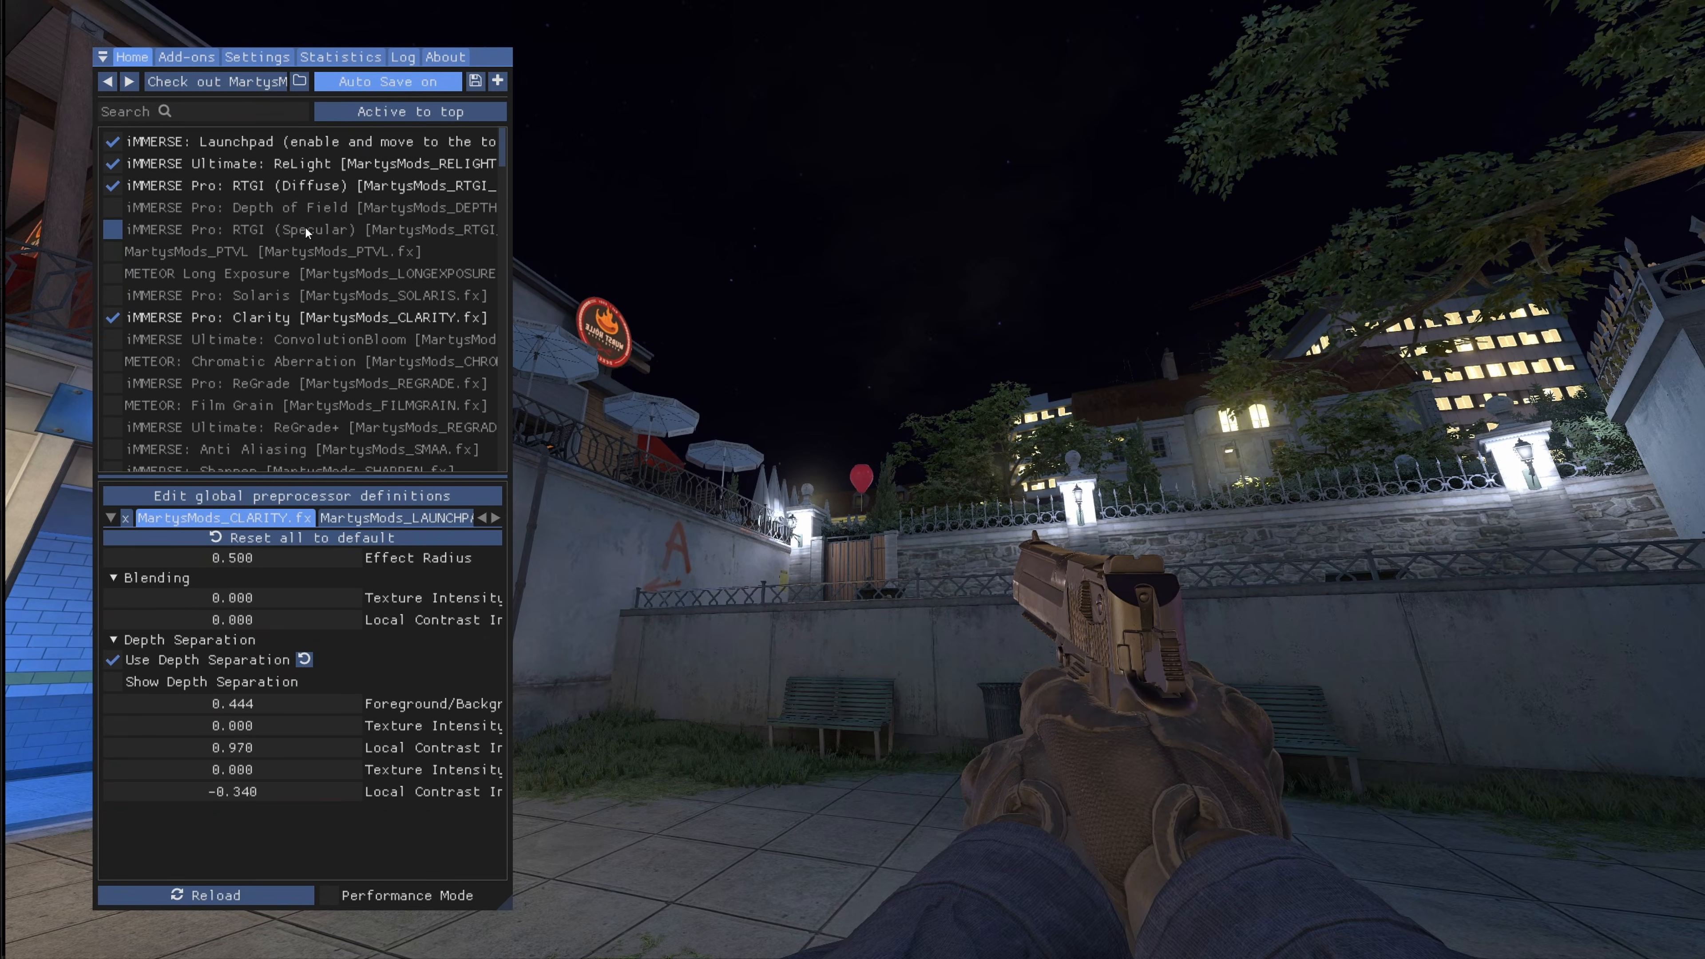
Enable the ConvolutionBloom, Chromatic Aberration and iMMERSE Pro: ReGrade effects in the night scene
{"action": "left_click", "coordinate": [304, 230]}
{"action": "left_click", "coordinate": [290, 339]}
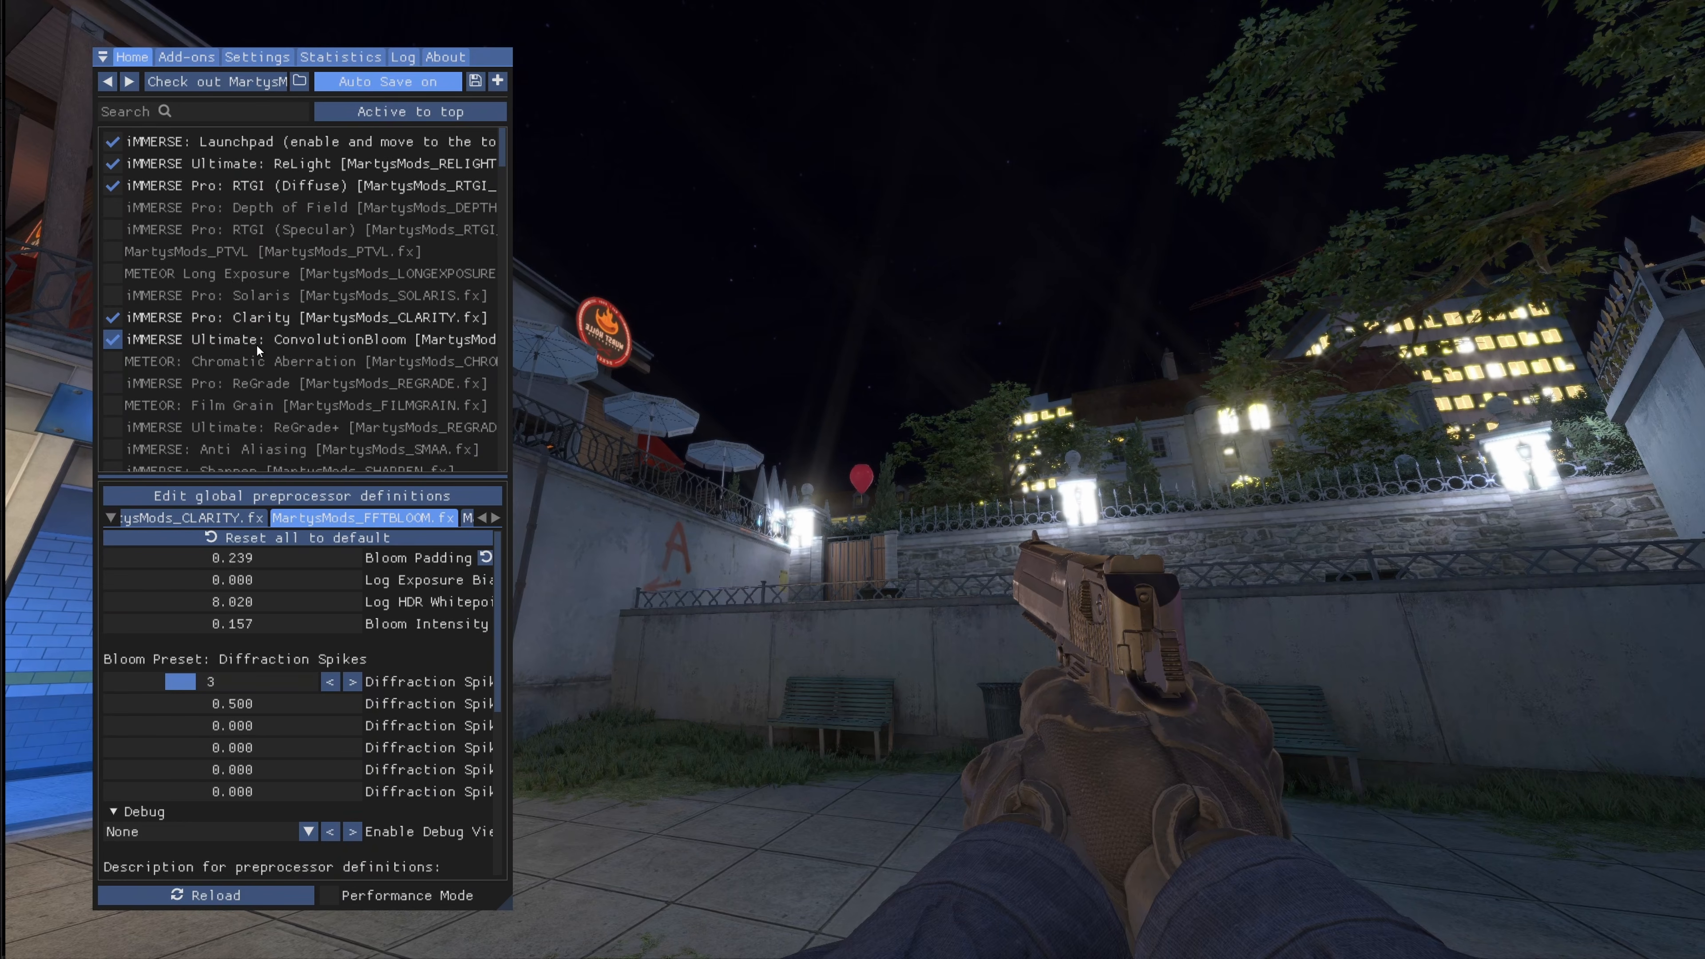
{"action": "left_click", "coordinate": [262, 362]}
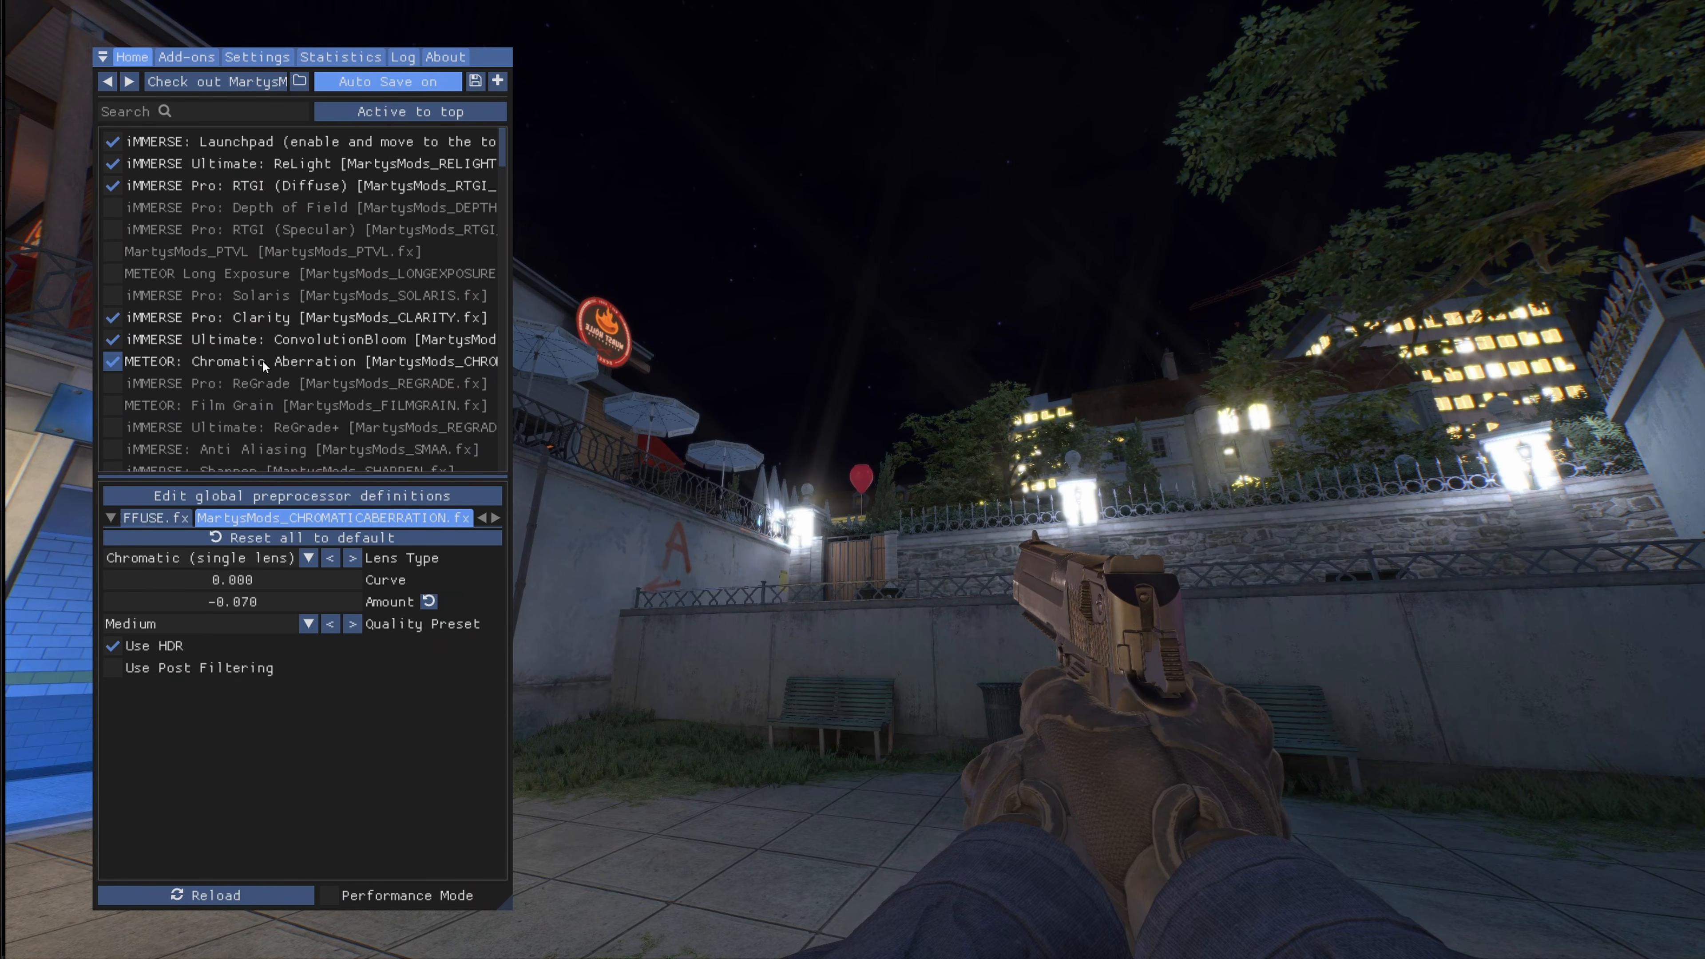
{"action": "left_click", "coordinate": [259, 382]}
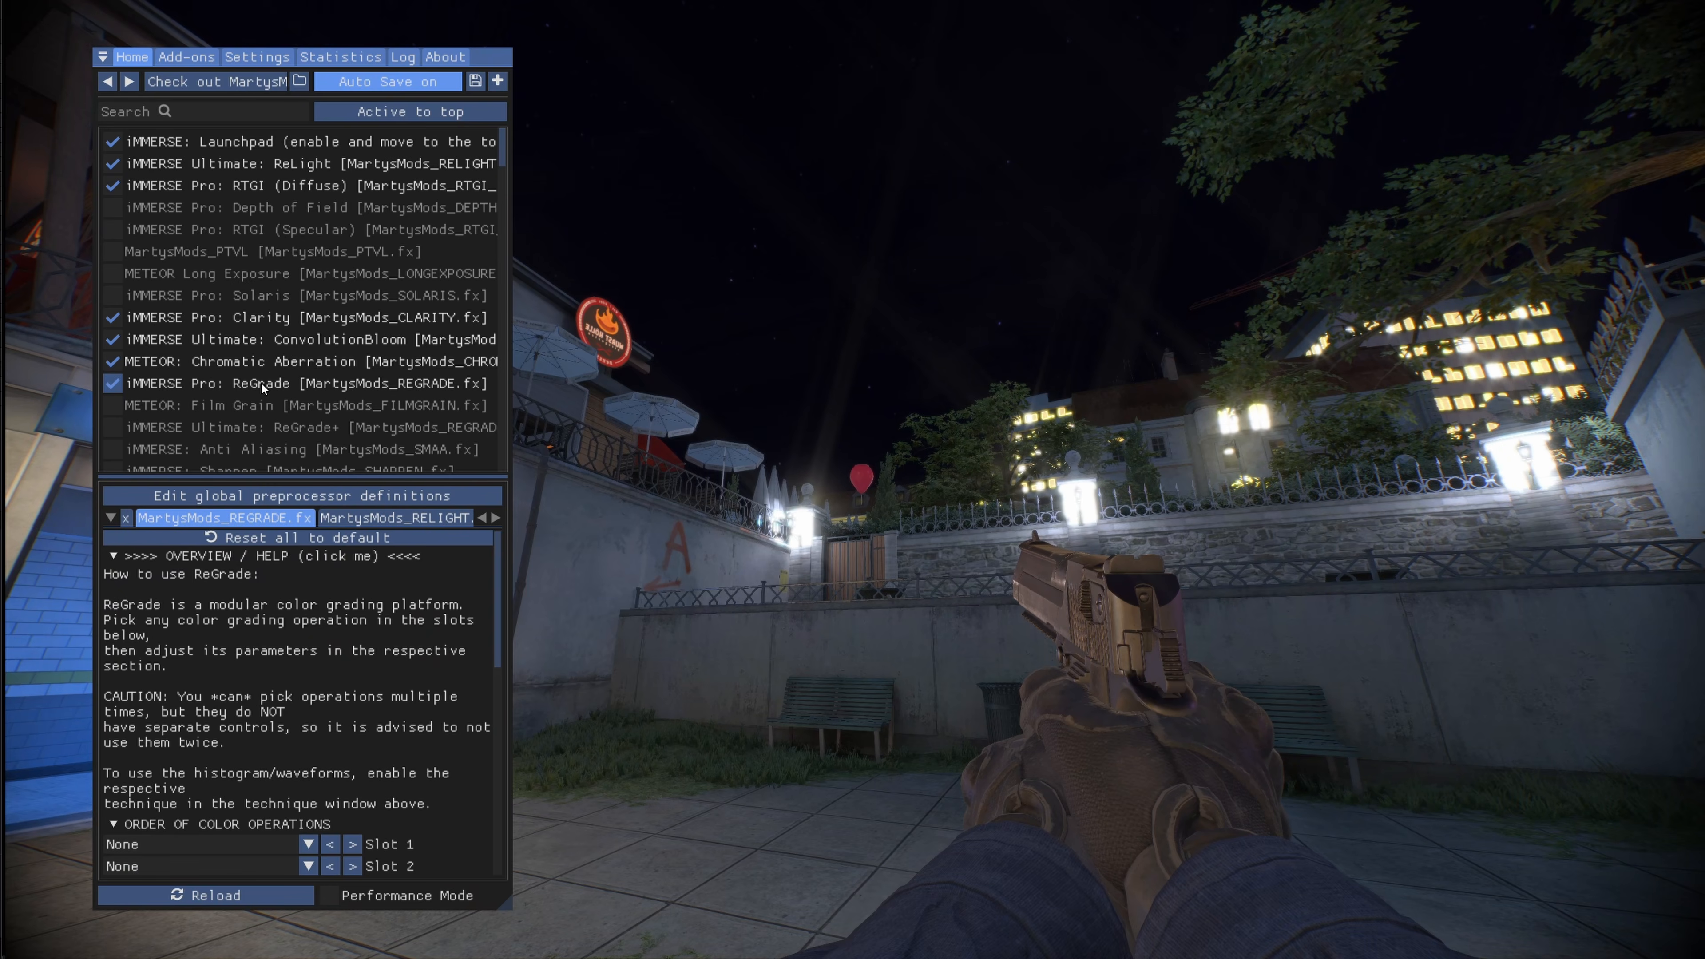
Enable iMMERSE Pro: Depth of Field and move it between ConvolutionBloom and Chromatic Aberration in the load order
{"action": "left_click", "coordinate": [267, 207]}
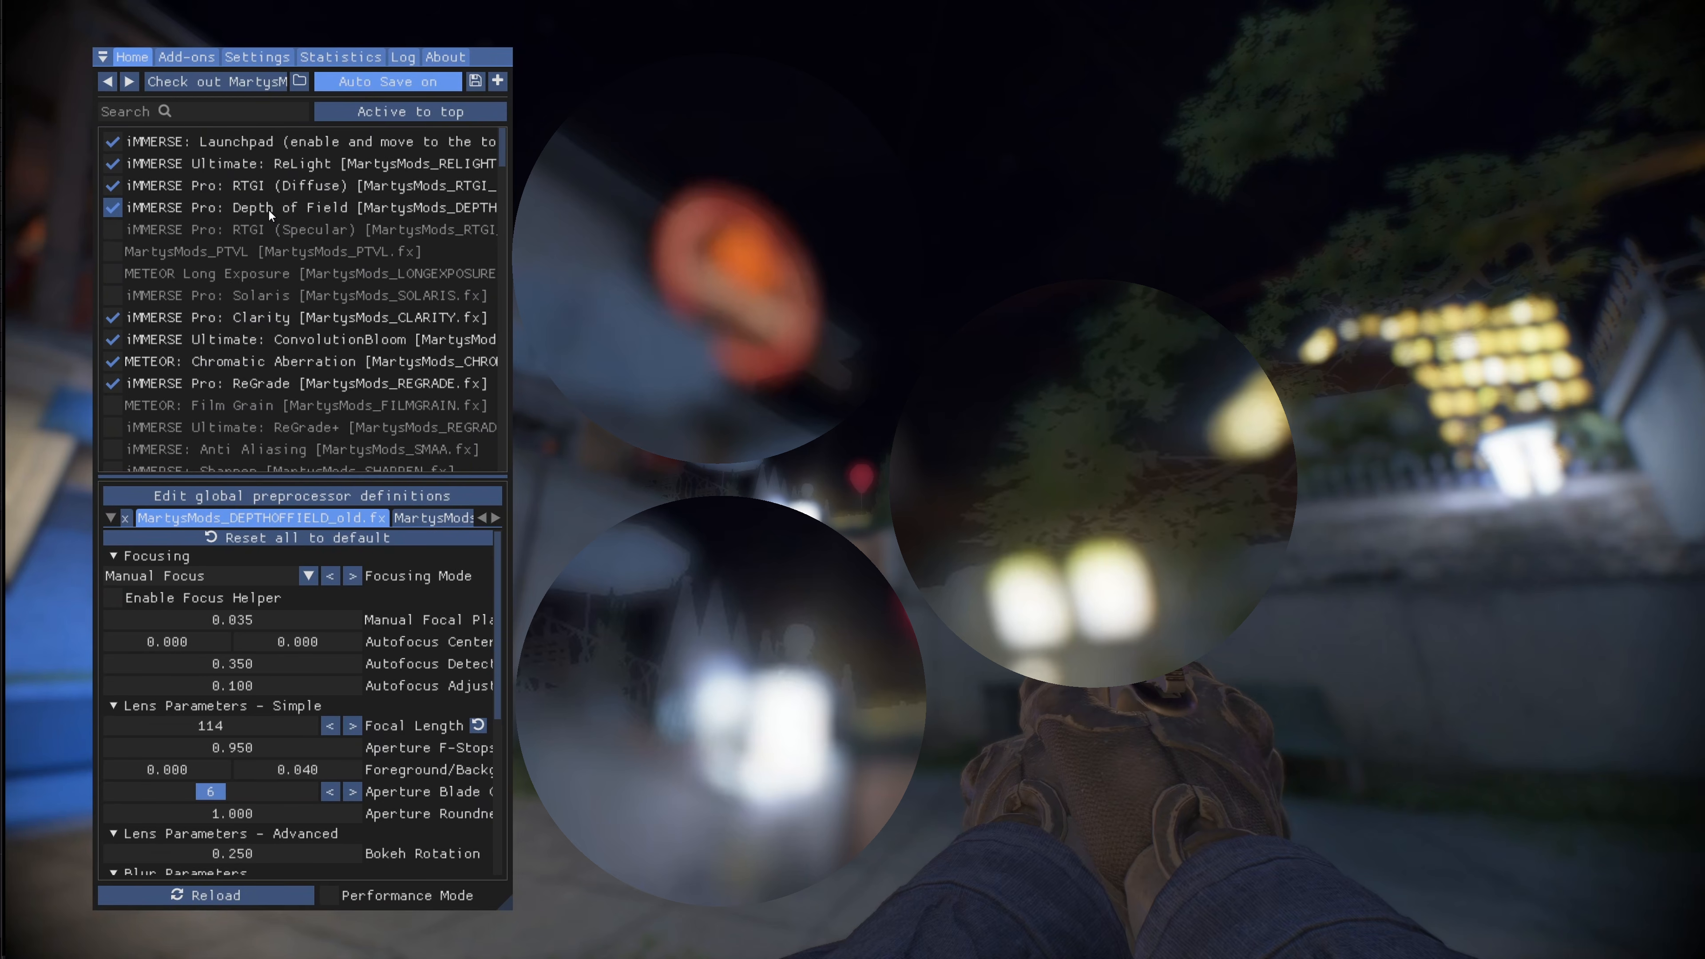
{"action": "left_click_drag", "start_coordinate": [268, 209], "coordinate": [256, 343]}
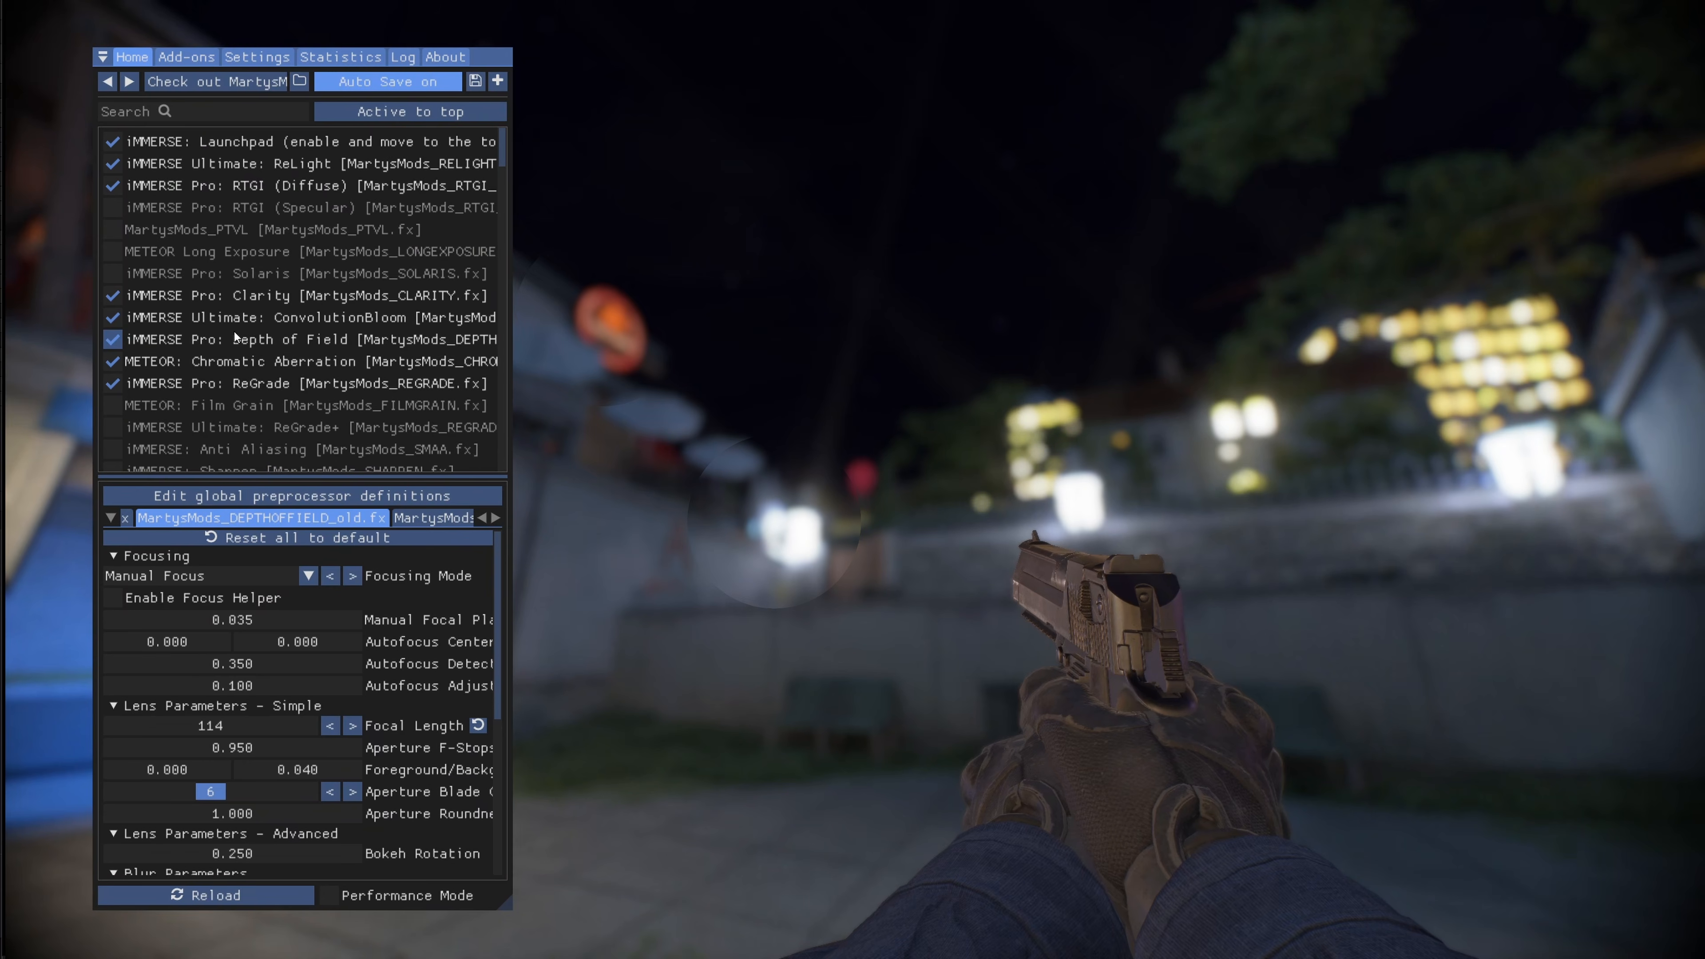
Enable METEOR: Film Grain, switch its grain type to Digital Sensor Noise and set the intensity to 0.209
{"action": "left_click", "coordinate": [229, 403]}
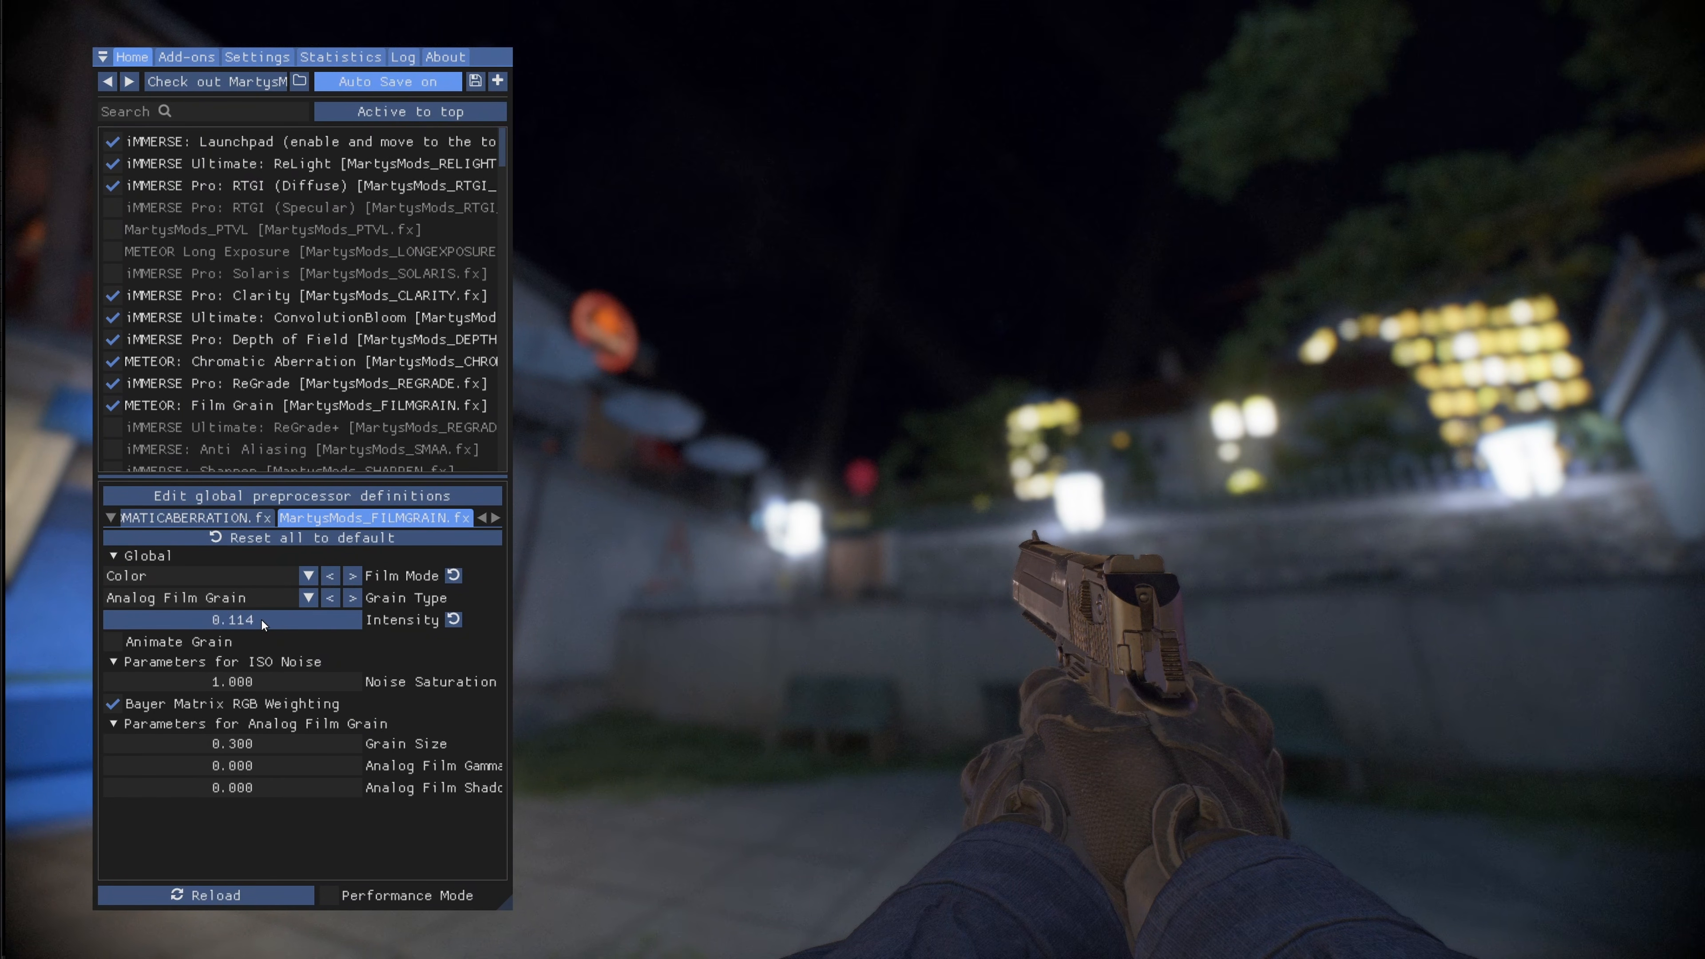
{"action": "left_click_drag", "start_coordinate": [261, 620], "coordinate": [946, 633]}
{"action": "left_click_drag", "start_coordinate": [1144, 597], "coordinate": [846, 626]}
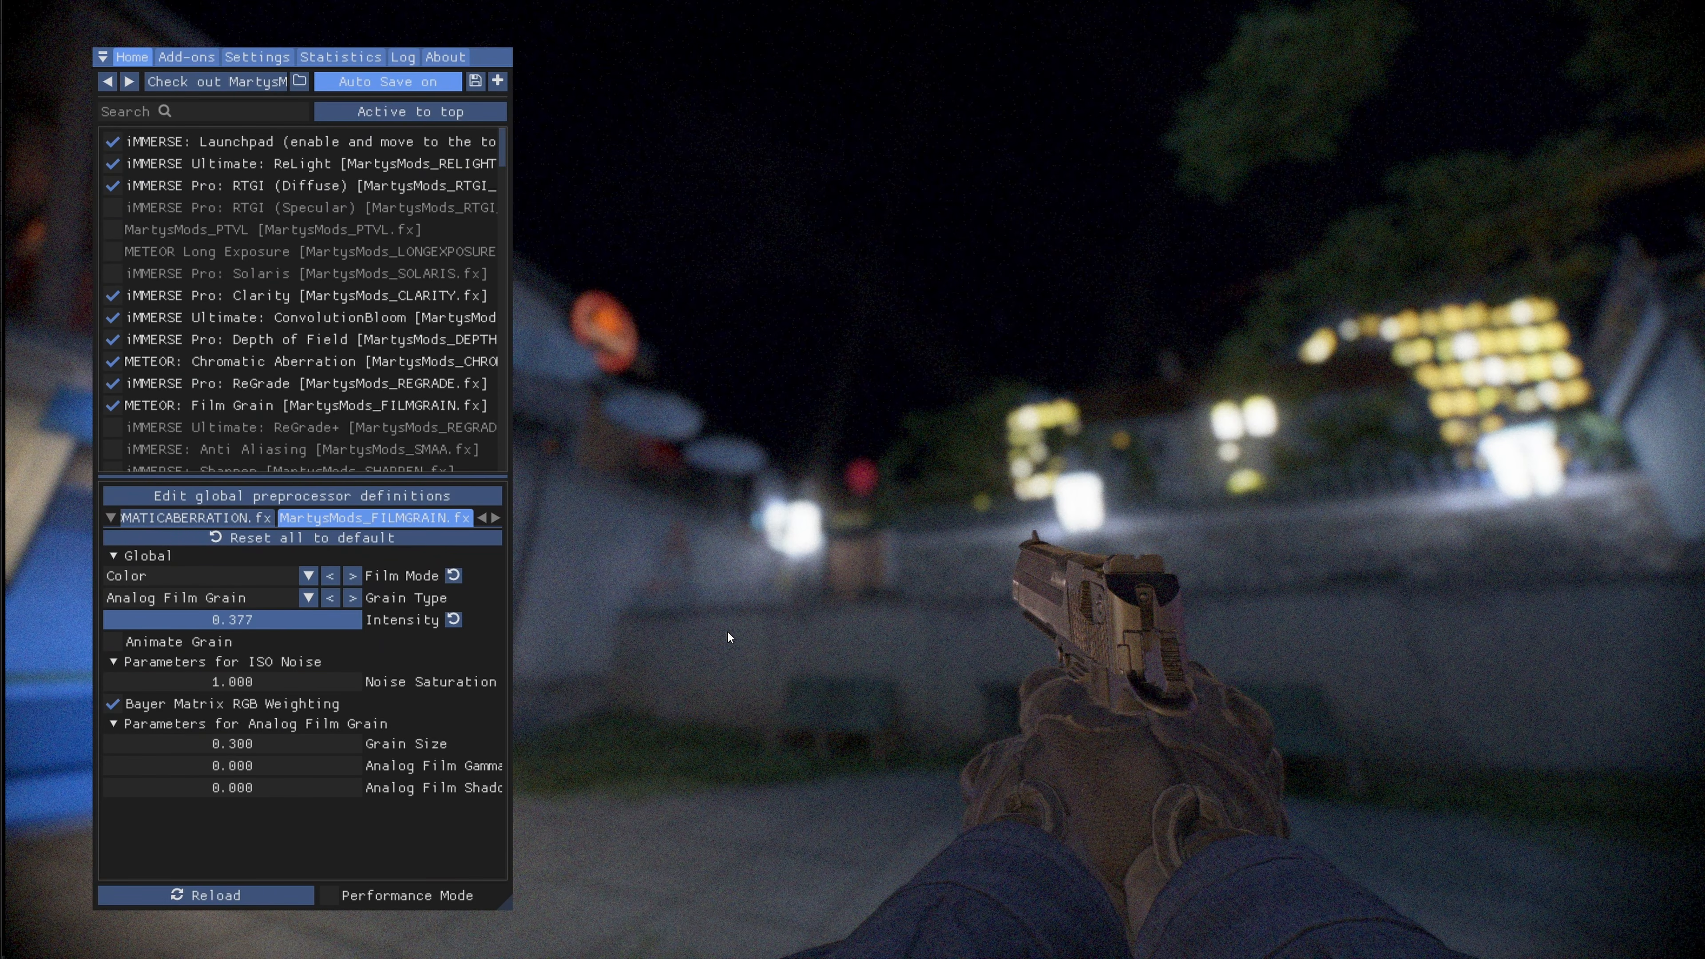
{"action": "left_click_drag", "start_coordinate": [677, 639], "coordinate": [661, 636]}
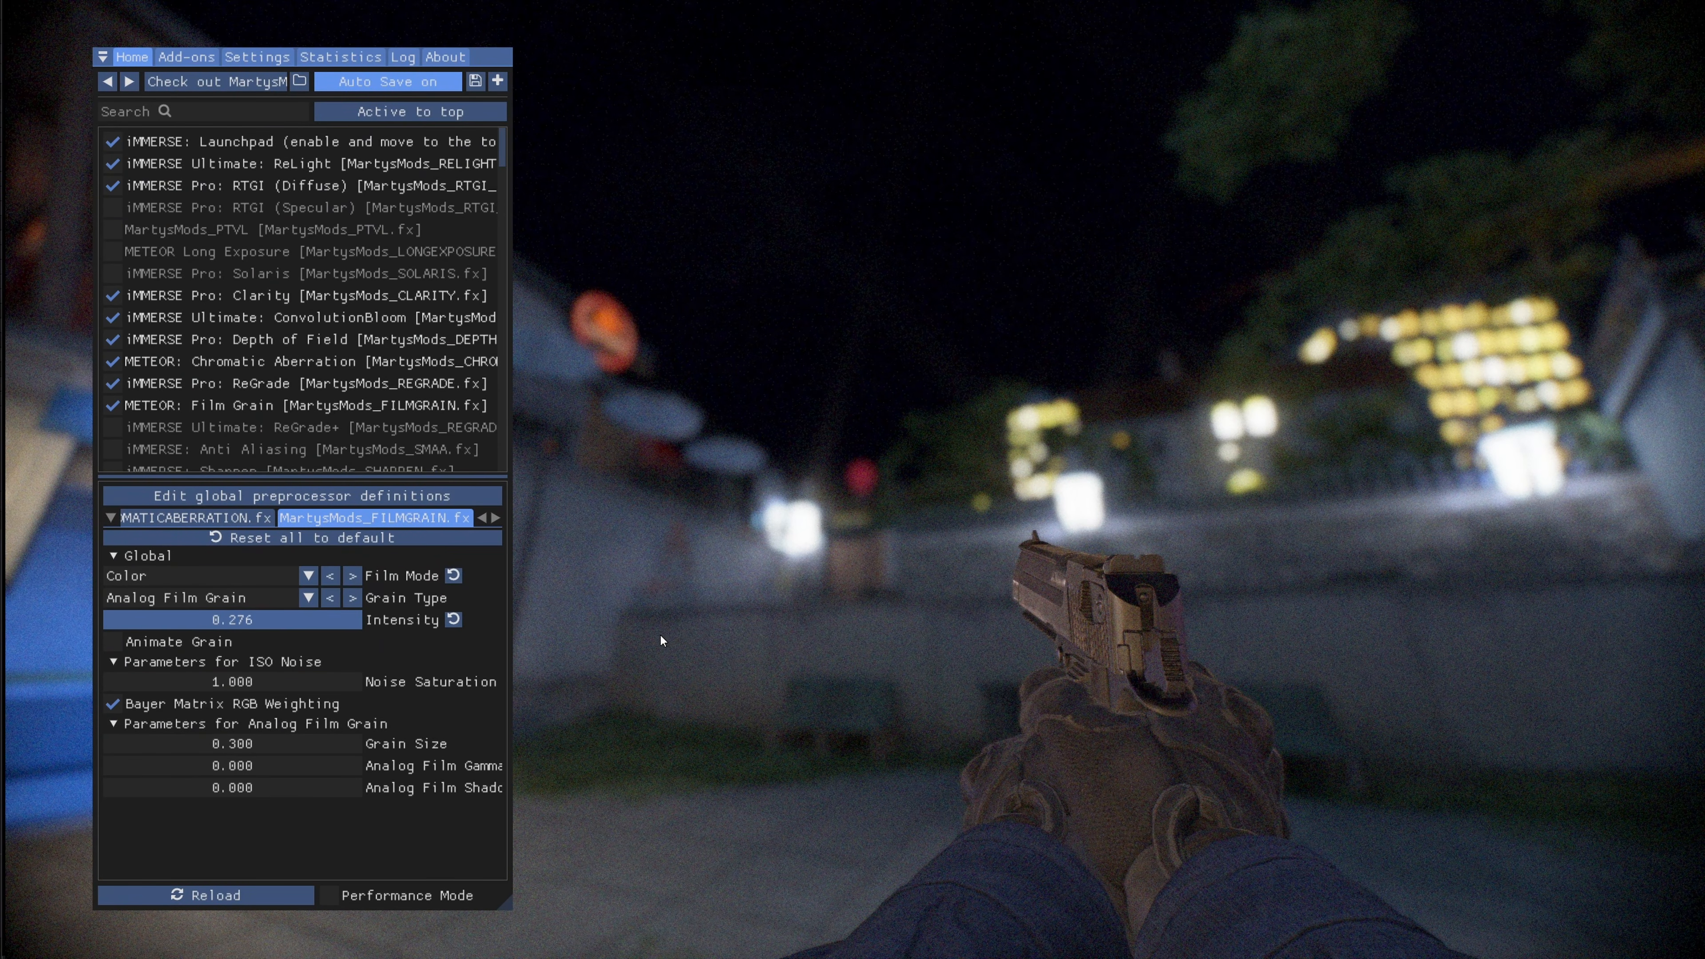
{"action": "left_click", "coordinate": [329, 599]}
{"action": "left_click_drag", "start_coordinate": [336, 621], "coordinate": [290, 621]}
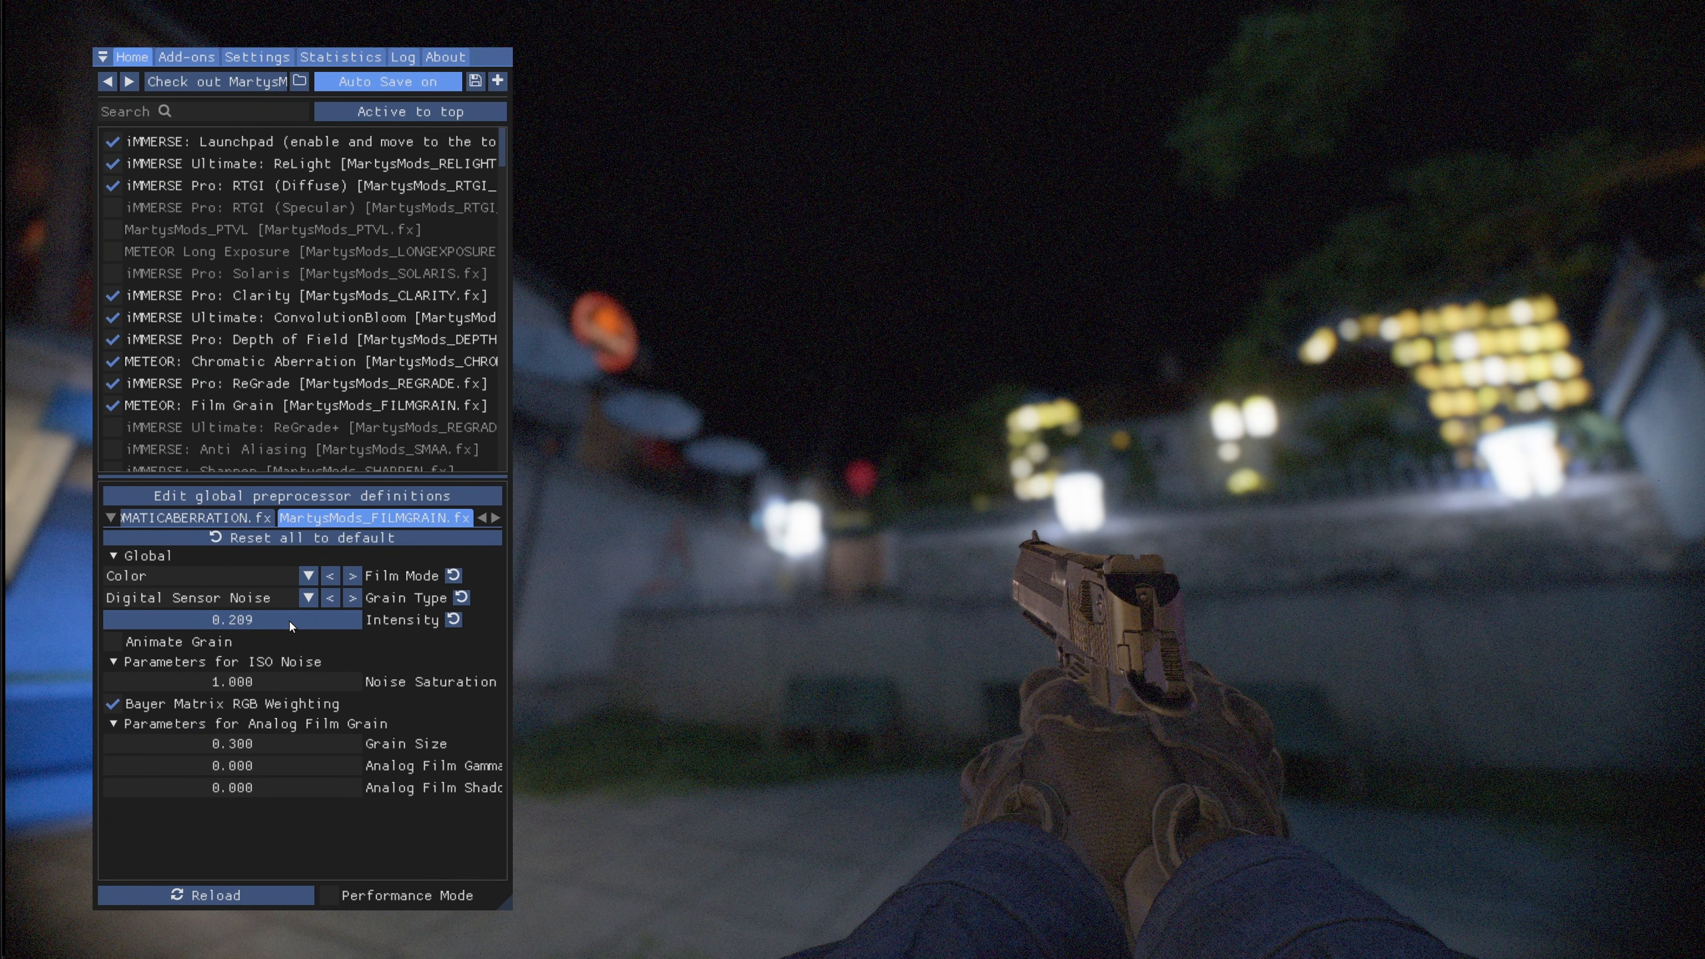
Enable the iMMERSE Ultimate: ReGrade+ effect and try to reorder Film Grain relative to it in the effect list
{"action": "left_click", "coordinate": [306, 426]}
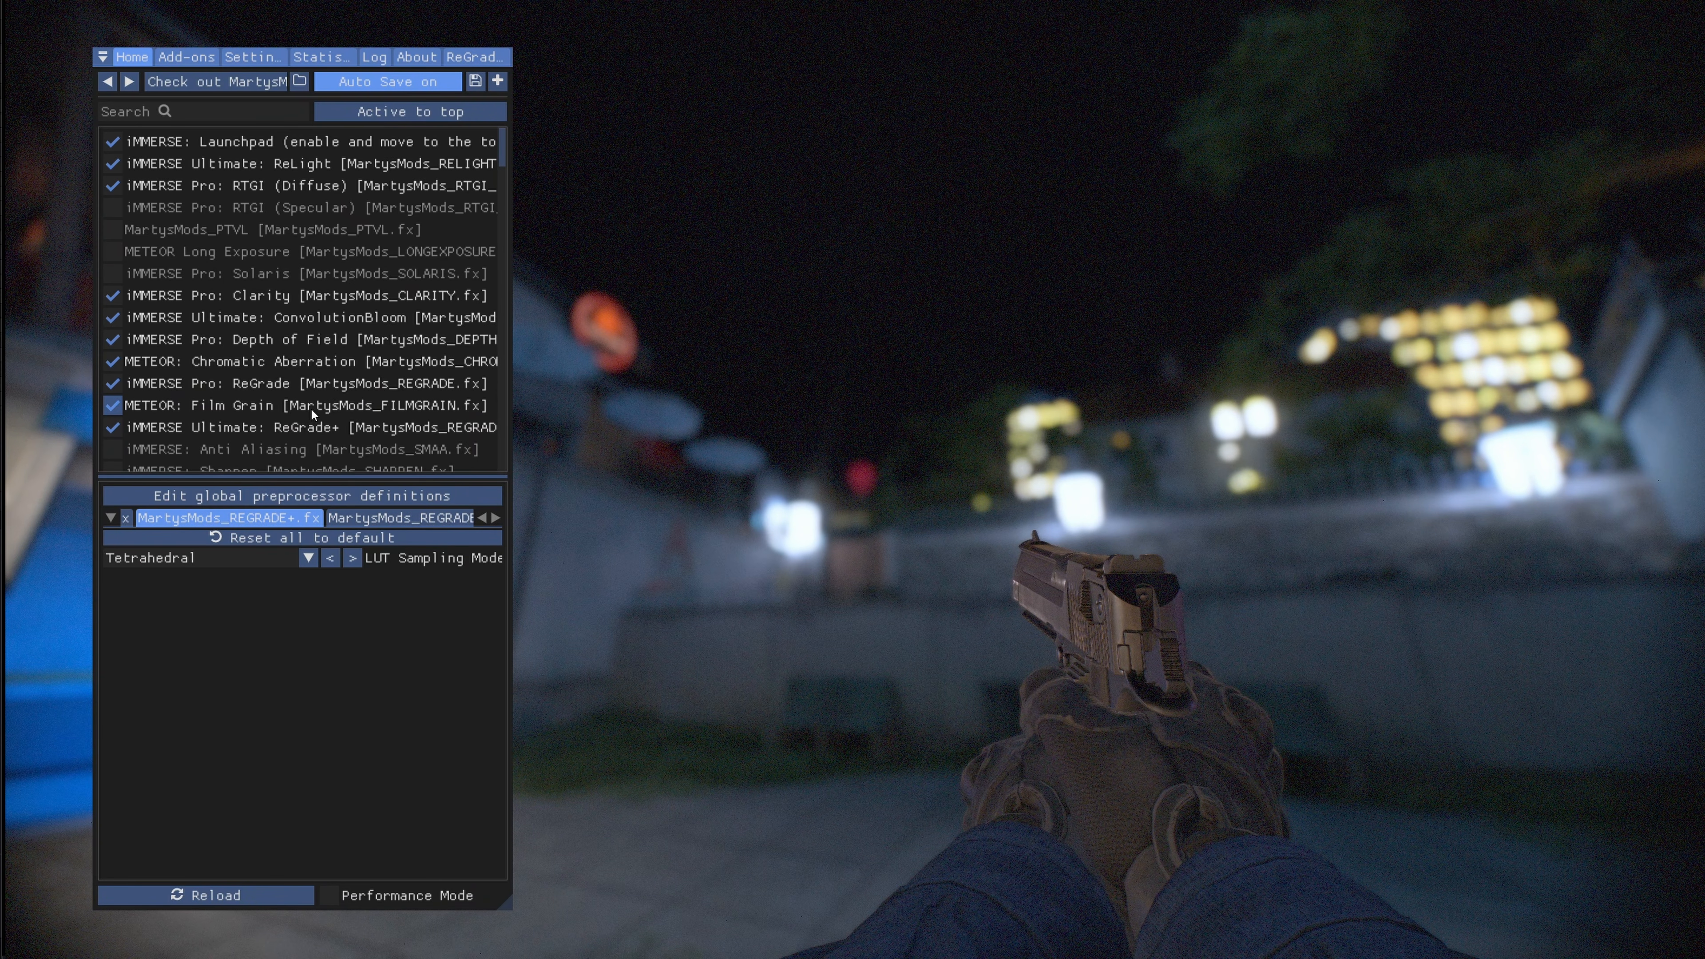
{"action": "left_click", "coordinate": [310, 408]}
{"action": "mouse_move", "coordinate": [310, 408]}
{"action": "left_mouse_down"}
{"action": "mouse_move", "coordinate": [321, 287]}
{"action": "mouse_move", "coordinate": [317, 434]}
{"action": "mouse_move", "coordinate": [321, 413]}
{"action": "left_mouse_up"}
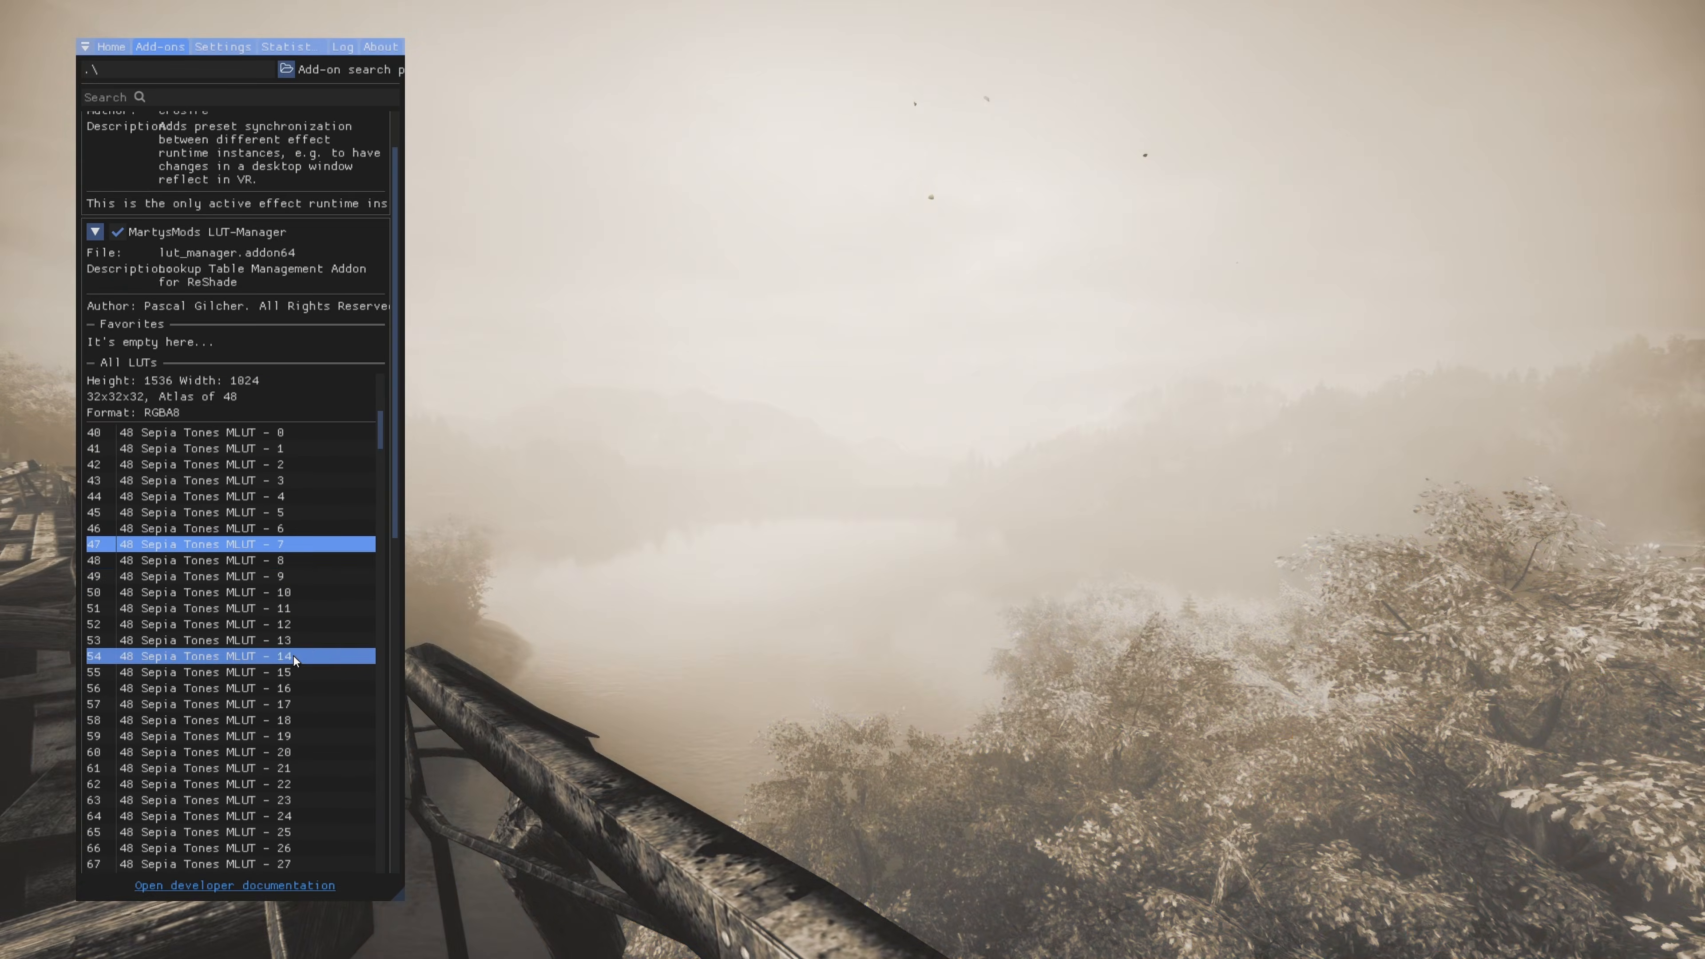
Try LUTs 14, 15 and 20 of the 48 Sepia Tones MLUT in the MartysMods LUT-Manager
{"action": "left_click", "coordinate": [294, 656]}
{"action": "left_click", "coordinate": [297, 672]}
{"action": "scroll", "coordinate": [310, 681], "scroll_direction": "down", "scroll_amount": 2}
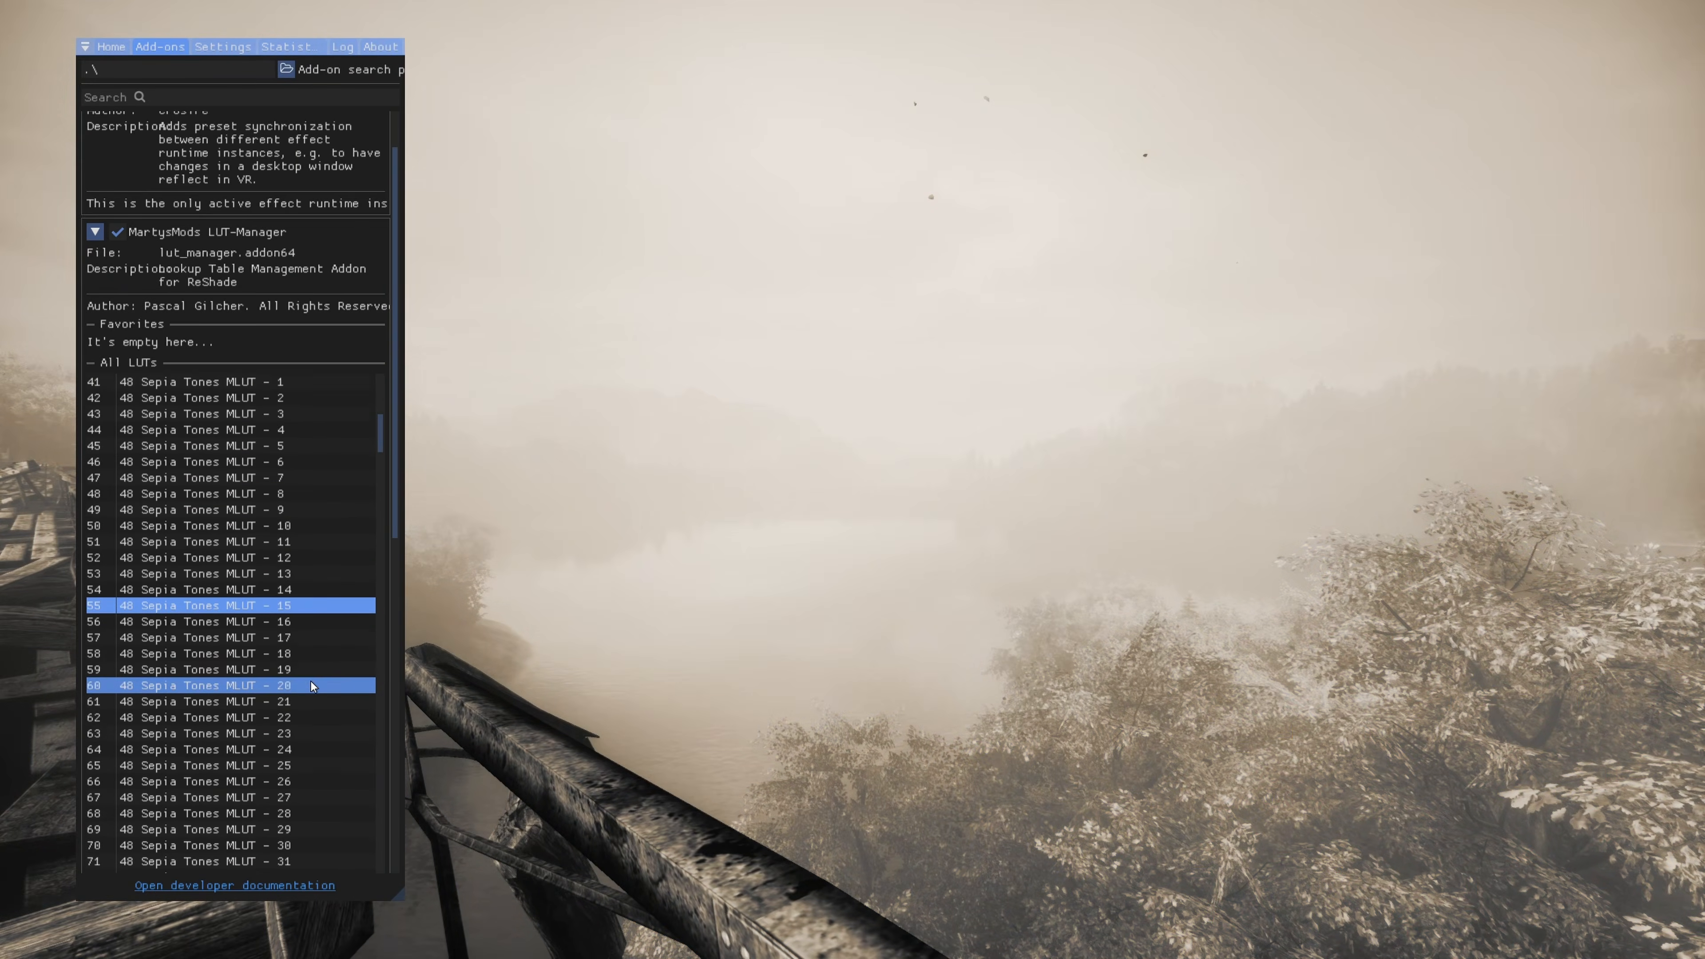
{"action": "left_click", "coordinate": [309, 681]}
Try several LUTs of the Abstract Landscape MLUT, including numbers 10 and 11
{"action": "scroll", "coordinate": [297, 600], "scroll_direction": "down", "scroll_amount": 7}
{"action": "left_click", "coordinate": [261, 689]}
{"action": "left_click", "coordinate": [263, 738]}
{"action": "scroll", "coordinate": [263, 755], "scroll_direction": "down", "scroll_amount": 3}
{"action": "left_click", "coordinate": [275, 718]}
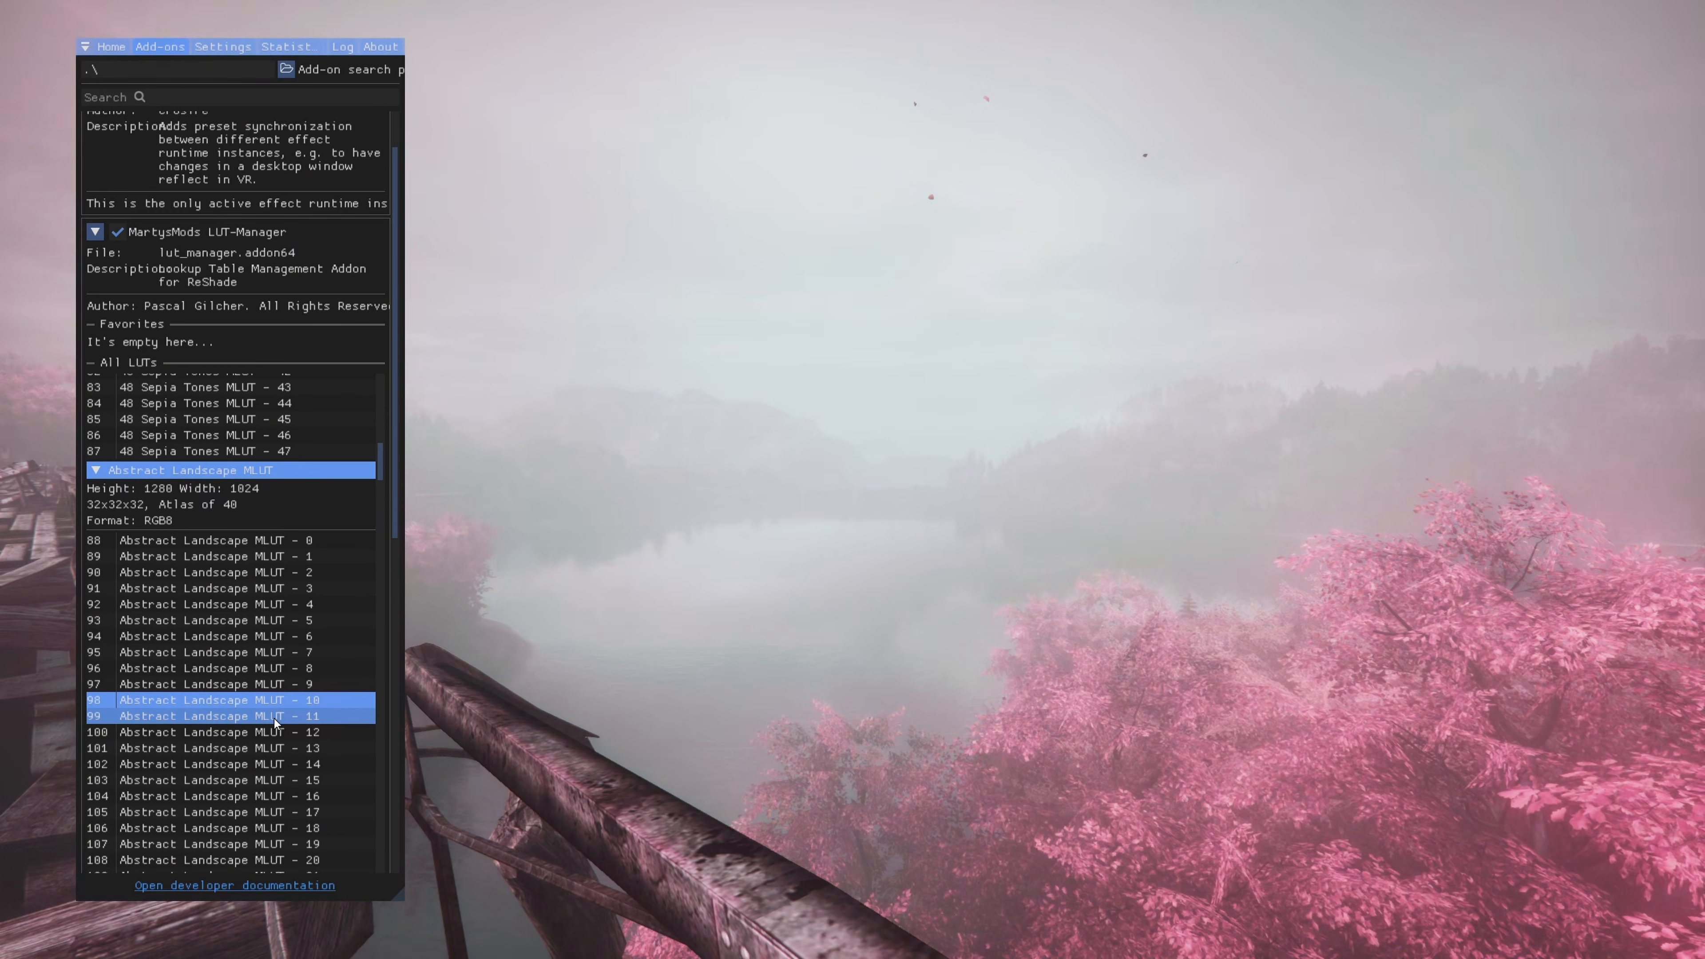
{"action": "scroll", "coordinate": [254, 570], "scroll_direction": "down", "scroll_amount": 3}
{"action": "left_click", "coordinate": [272, 593]}
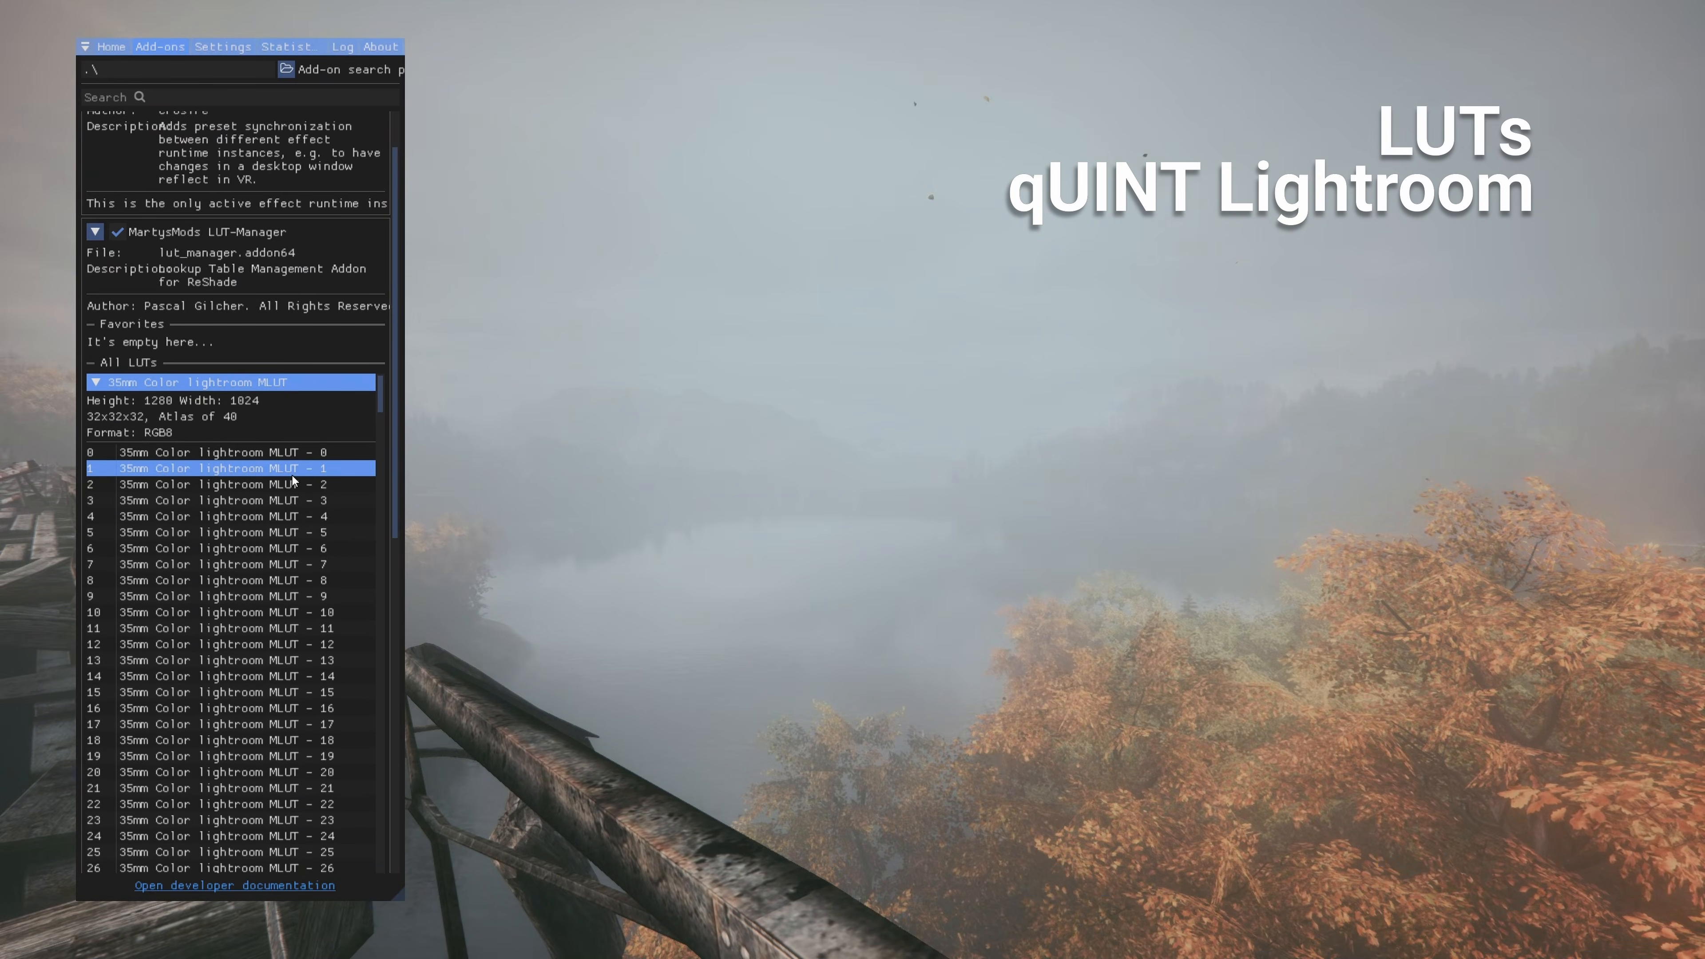
In the ReGrade+ tweaks, set temperature to 5833 K, exposure to 0.243, gamma to -0.069 and filmic gamma to -0.529
{"action": "left_click", "coordinate": [399, 53]}
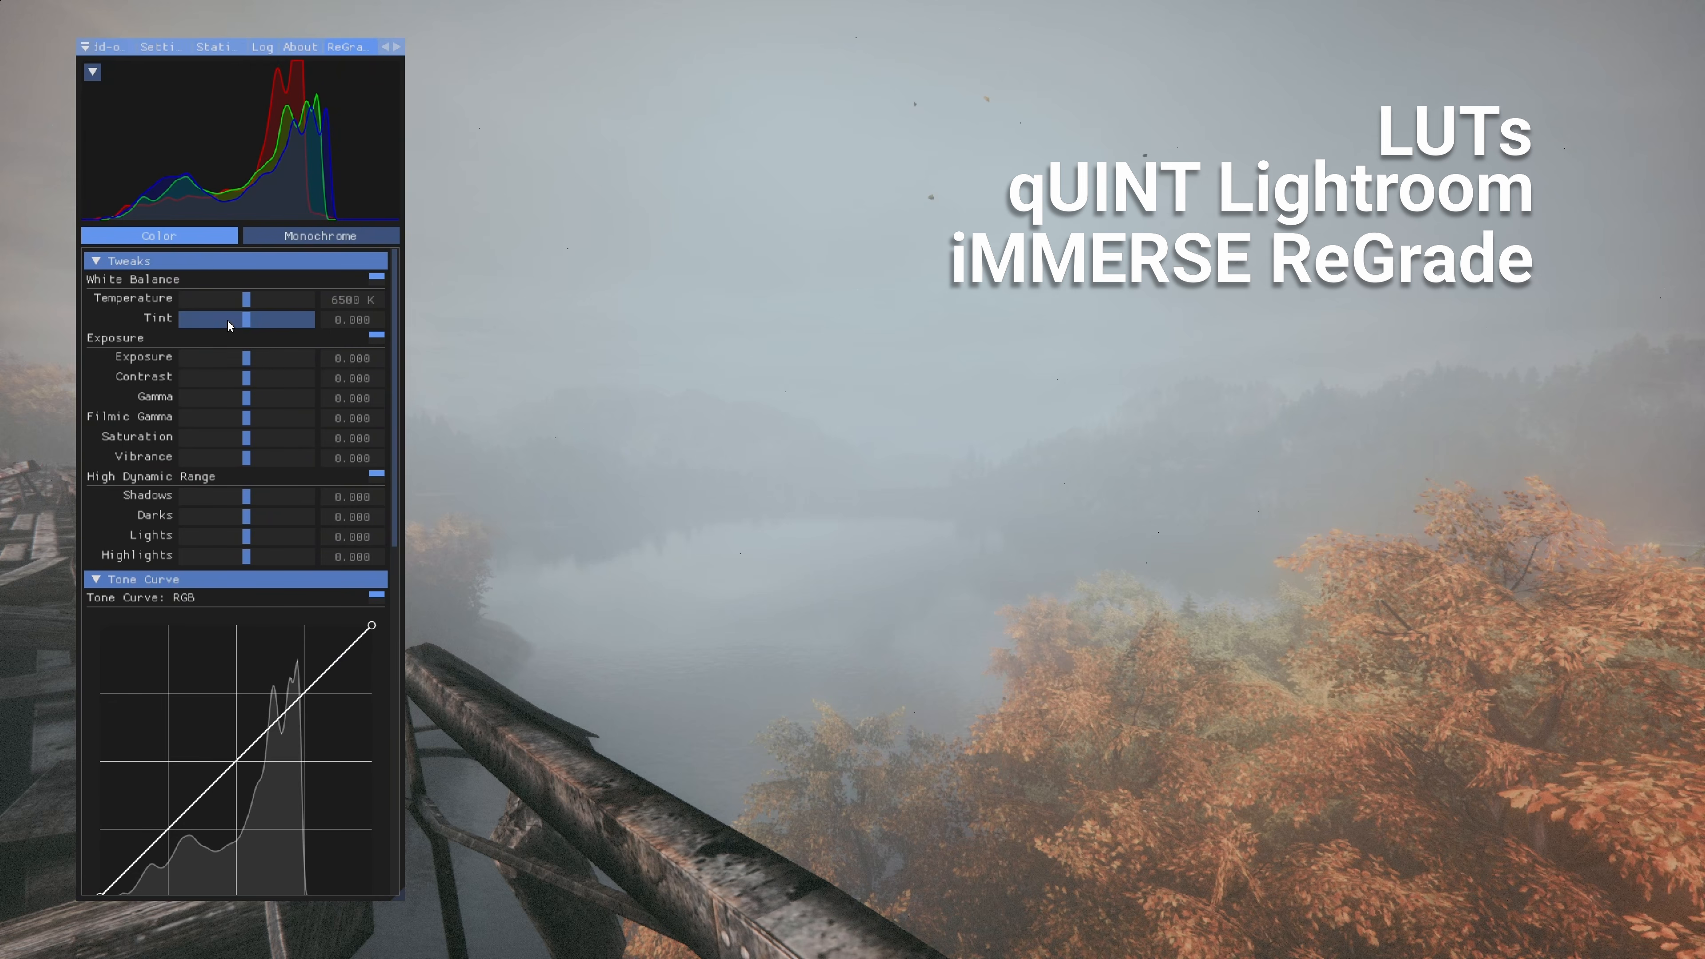
{"action": "left_click_drag", "start_coordinate": [281, 304], "coordinate": [263, 358]}
{"action": "mouse_move", "coordinate": [247, 417]}
{"action": "left_mouse_down"}
{"action": "mouse_move", "coordinate": [213, 410]}
{"action": "mouse_move", "coordinate": [244, 400]}
{"action": "left_mouse_up"}
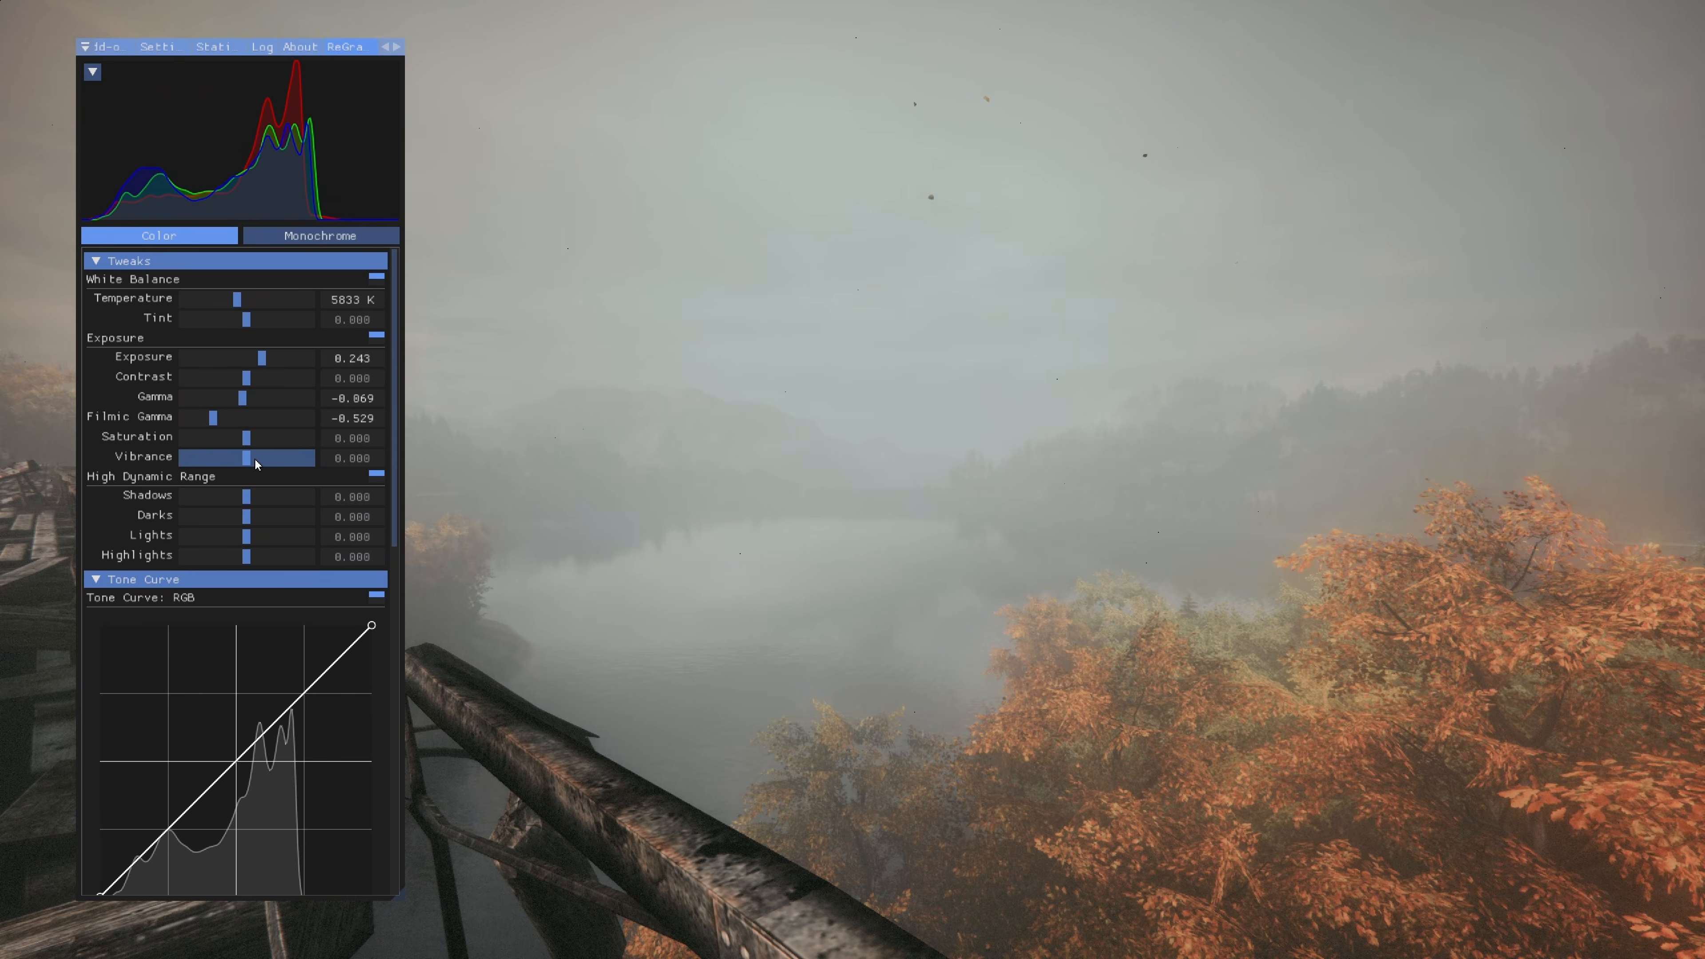
{"action": "mouse_move", "coordinate": [252, 496]}
{"action": "left_mouse_down"}
{"action": "mouse_move", "coordinate": [275, 491]}
{"action": "mouse_move", "coordinate": [252, 481]}
{"action": "left_mouse_up"}
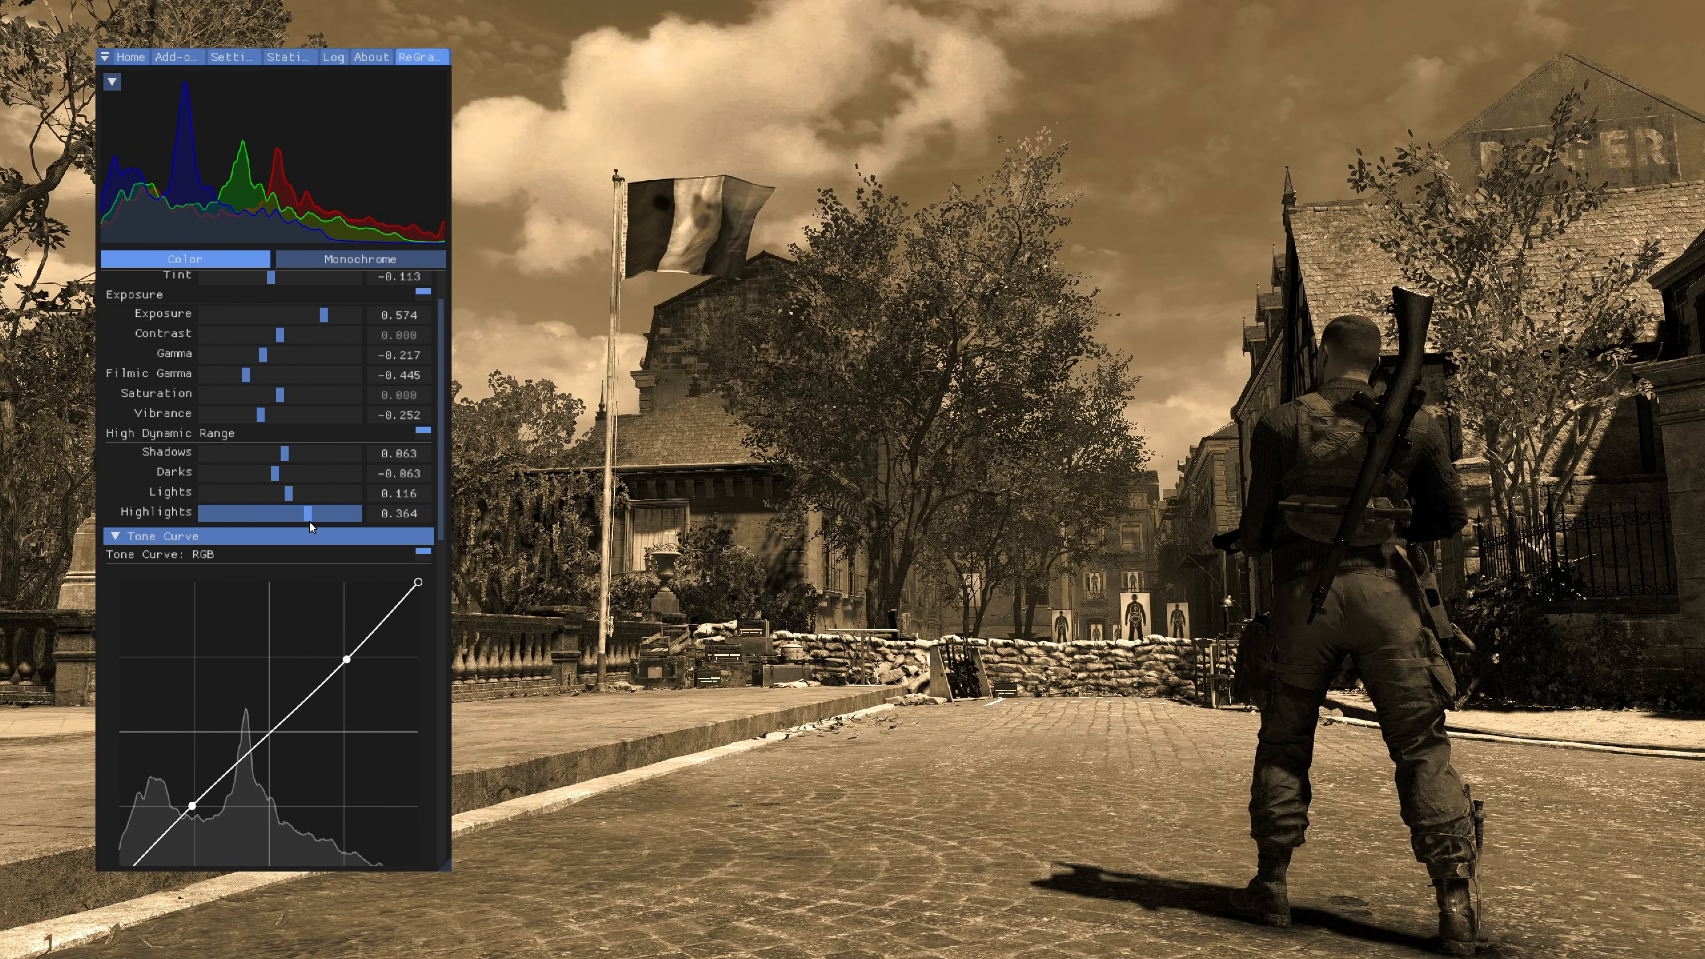
Set the ReGrade+ highlights to 0.364, and try to move LUT-Manager down to Lightroom's place in the effect list
{"action": "left_click_drag", "start_coordinate": [309, 522], "coordinate": [292, 498]}
{"action": "scroll", "coordinate": [246, 395], "scroll_direction": "up", "scroll_amount": 2}
{"action": "left_click", "coordinate": [132, 61]}
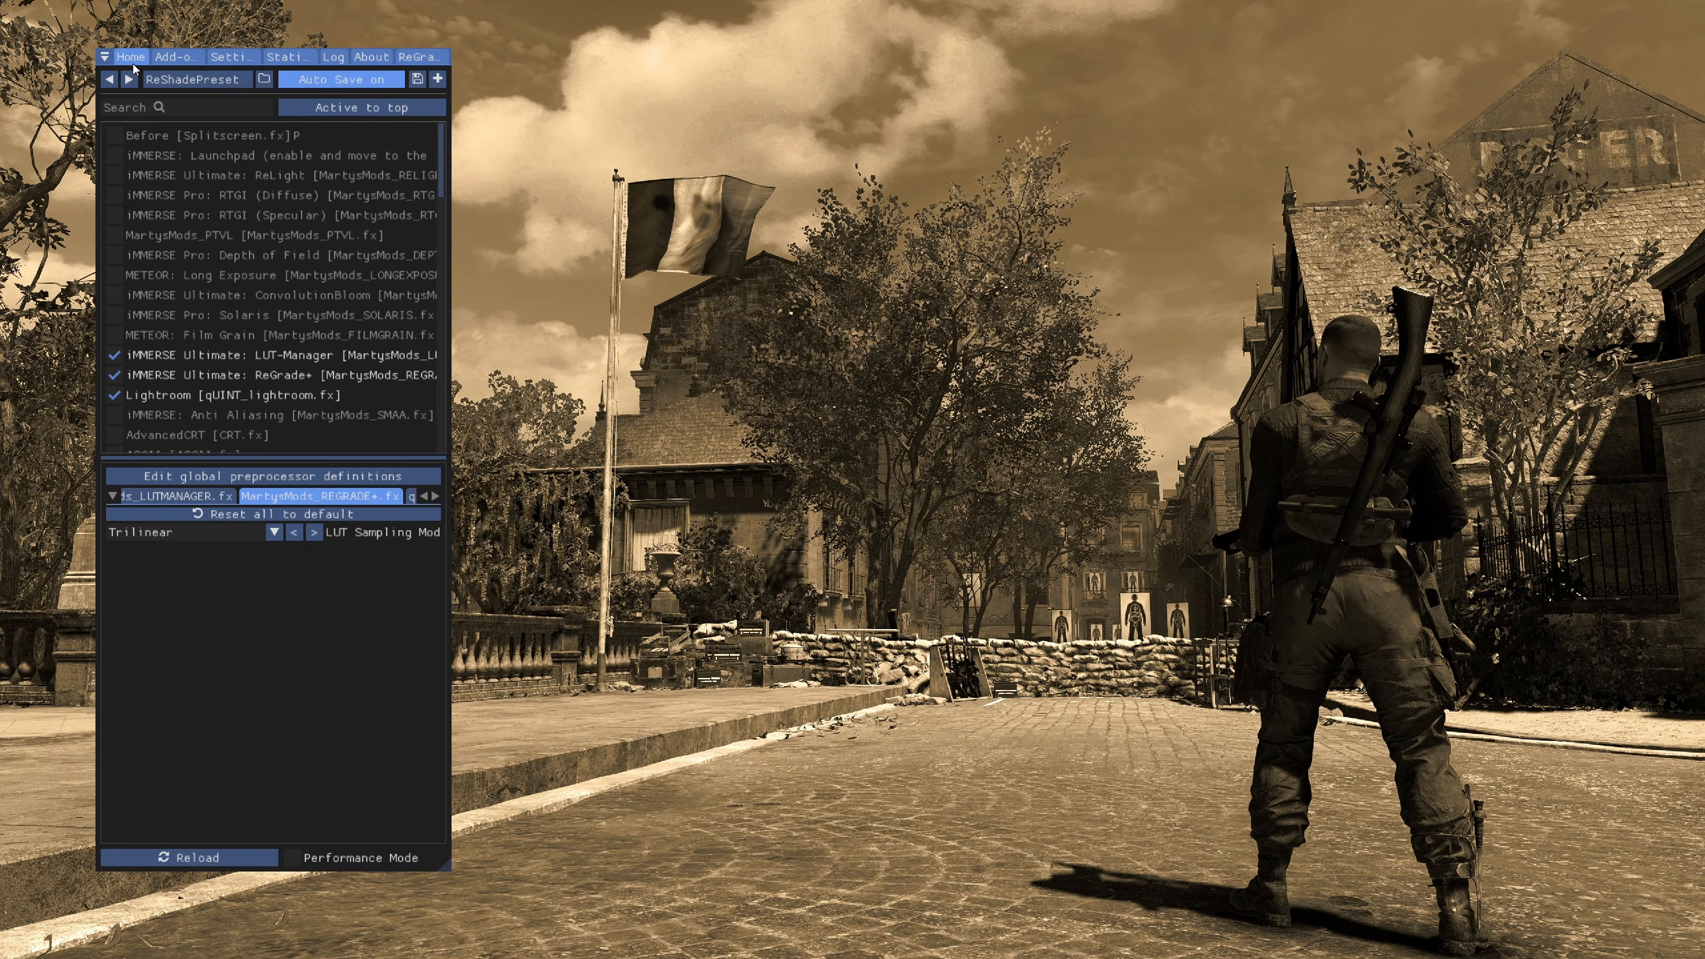
{"action": "left_click_drag", "start_coordinate": [221, 358], "coordinate": [240, 392]}
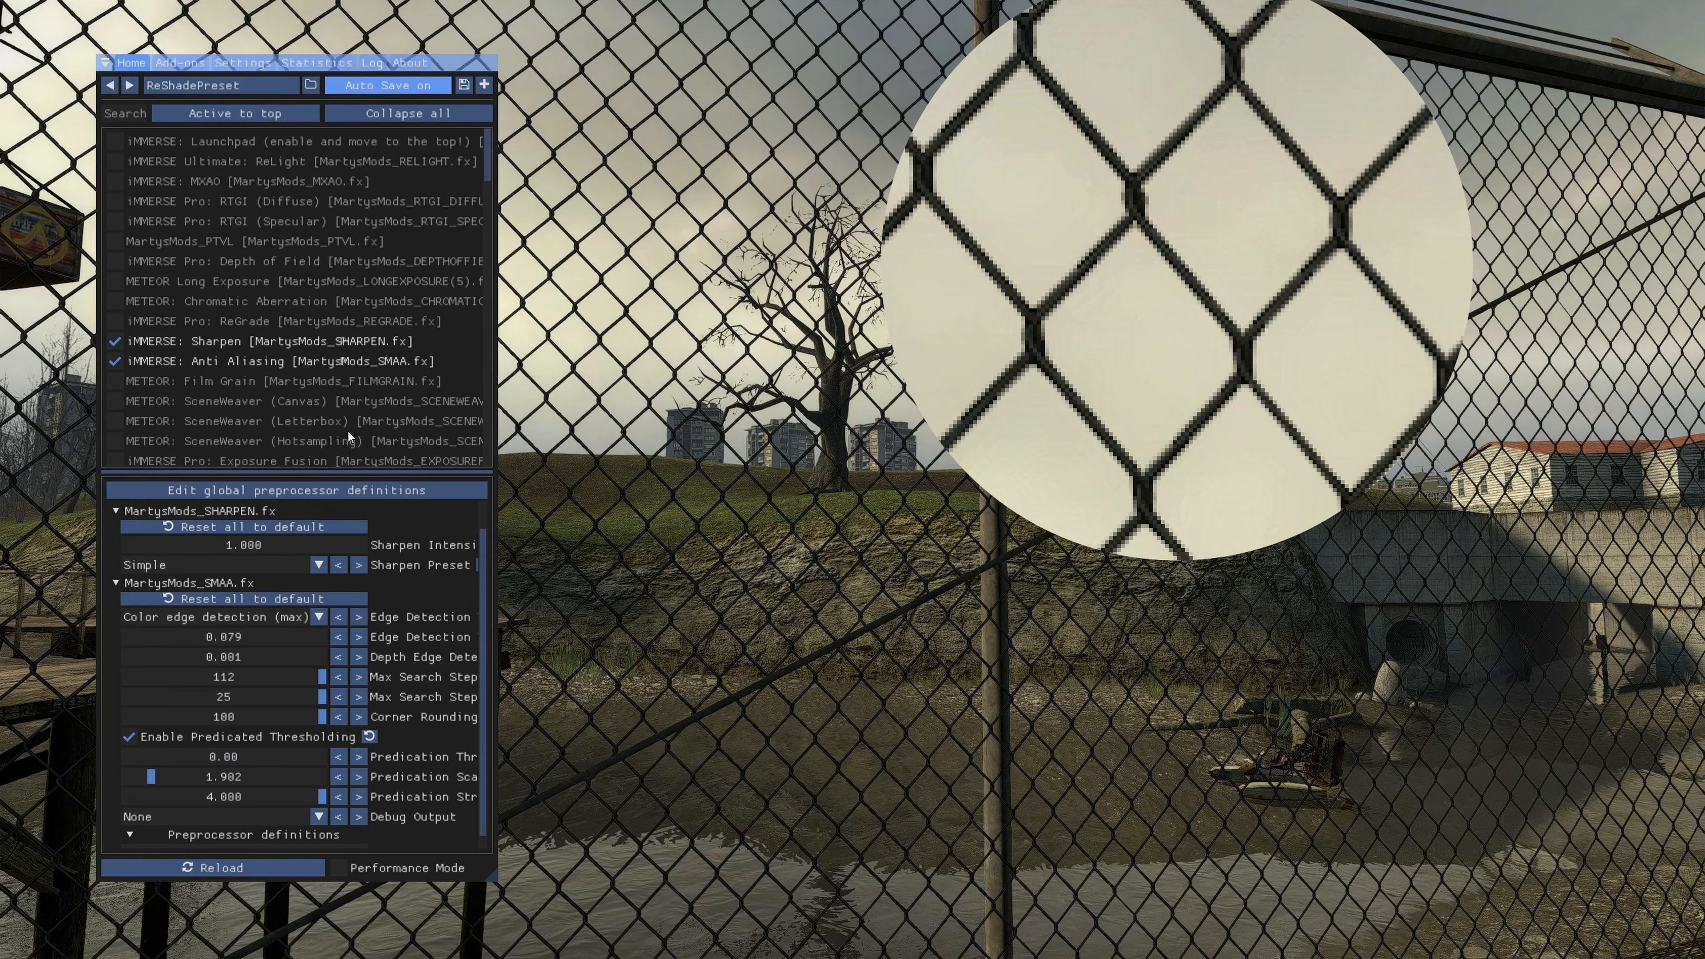
Move iMMERSE: Anti Aliasing above Sharpen in the load order, and toggle the effects off and on to compare
{"action": "left_click_drag", "start_coordinate": [262, 361], "coordinate": [264, 339]}
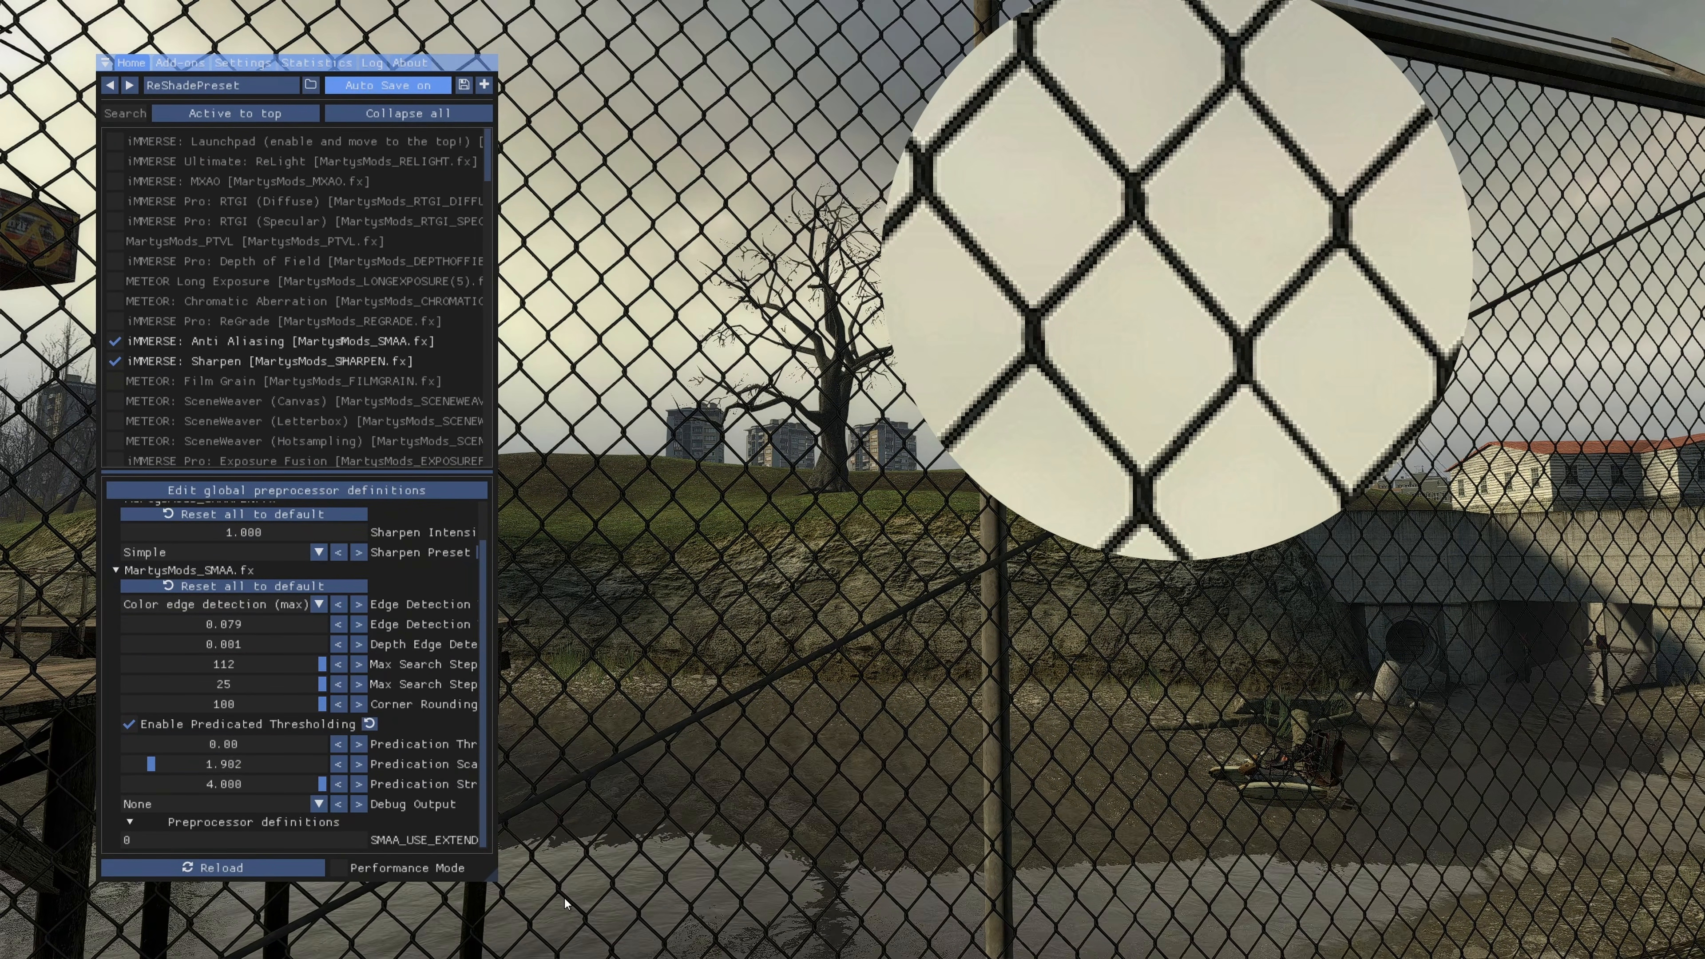
{"action": "key", "text": "End"}
{"action": "key", "text": "End"}
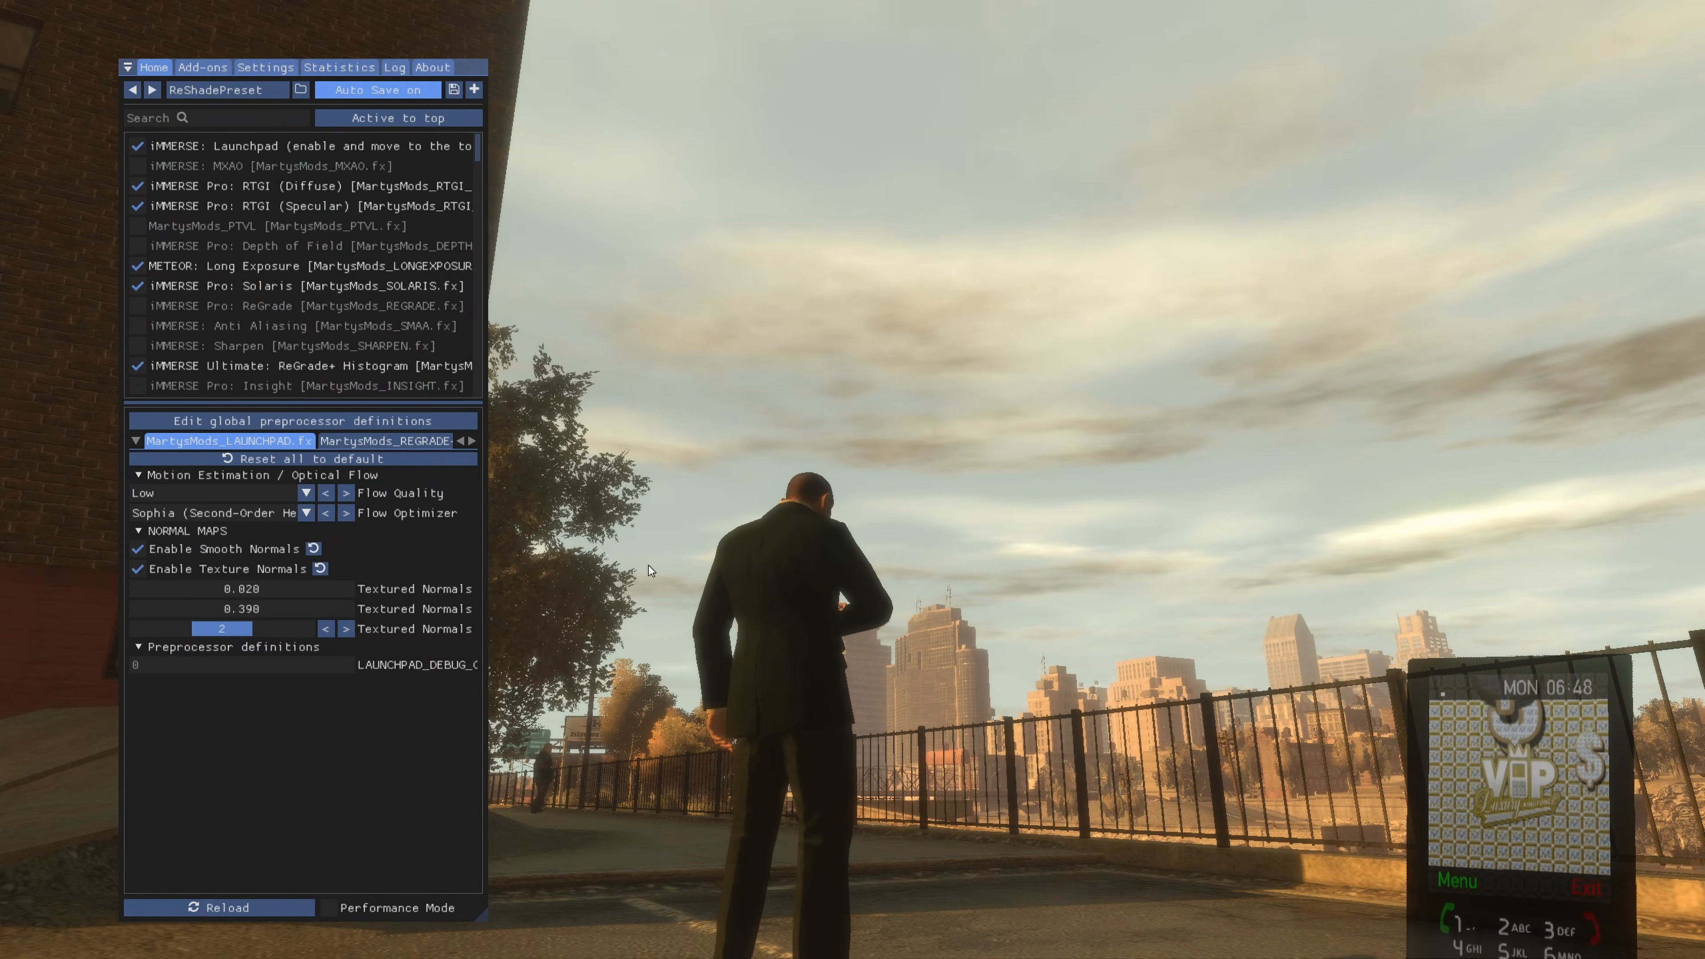
Enable the iMMERSE Pro: ReGrade, iMMERSE: Anti Aliasing and iMMERSE: Sharpen effects
{"action": "left_click", "coordinate": [303, 305]}
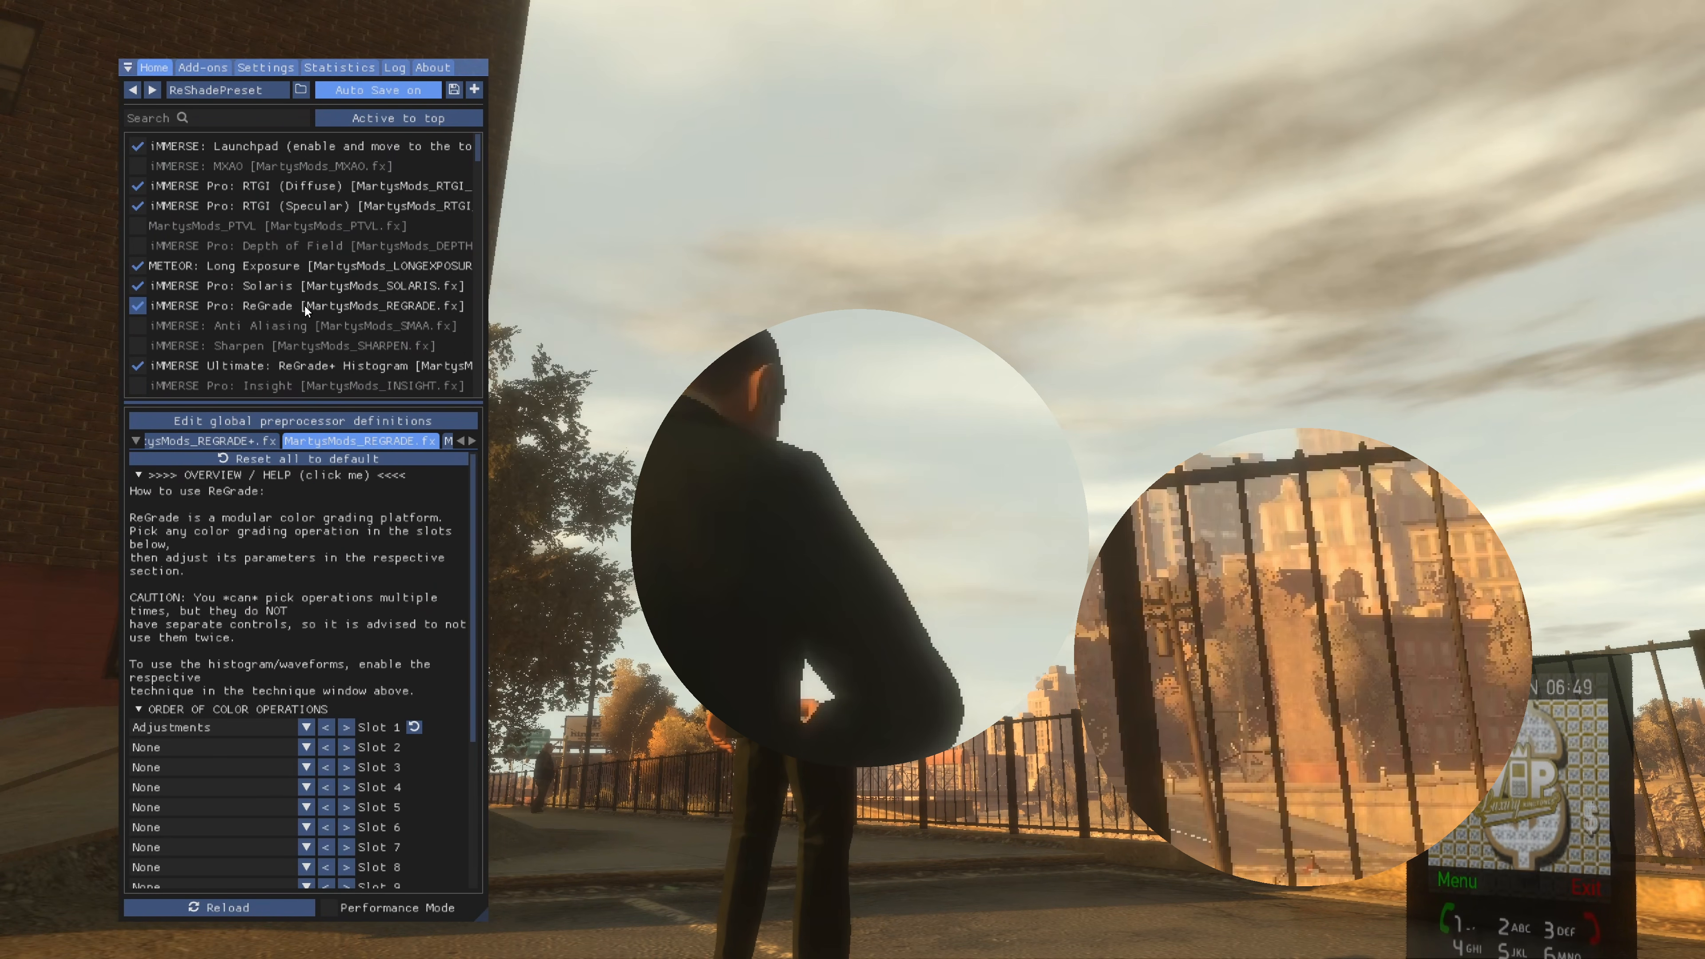
{"action": "left_click", "coordinate": [267, 329]}
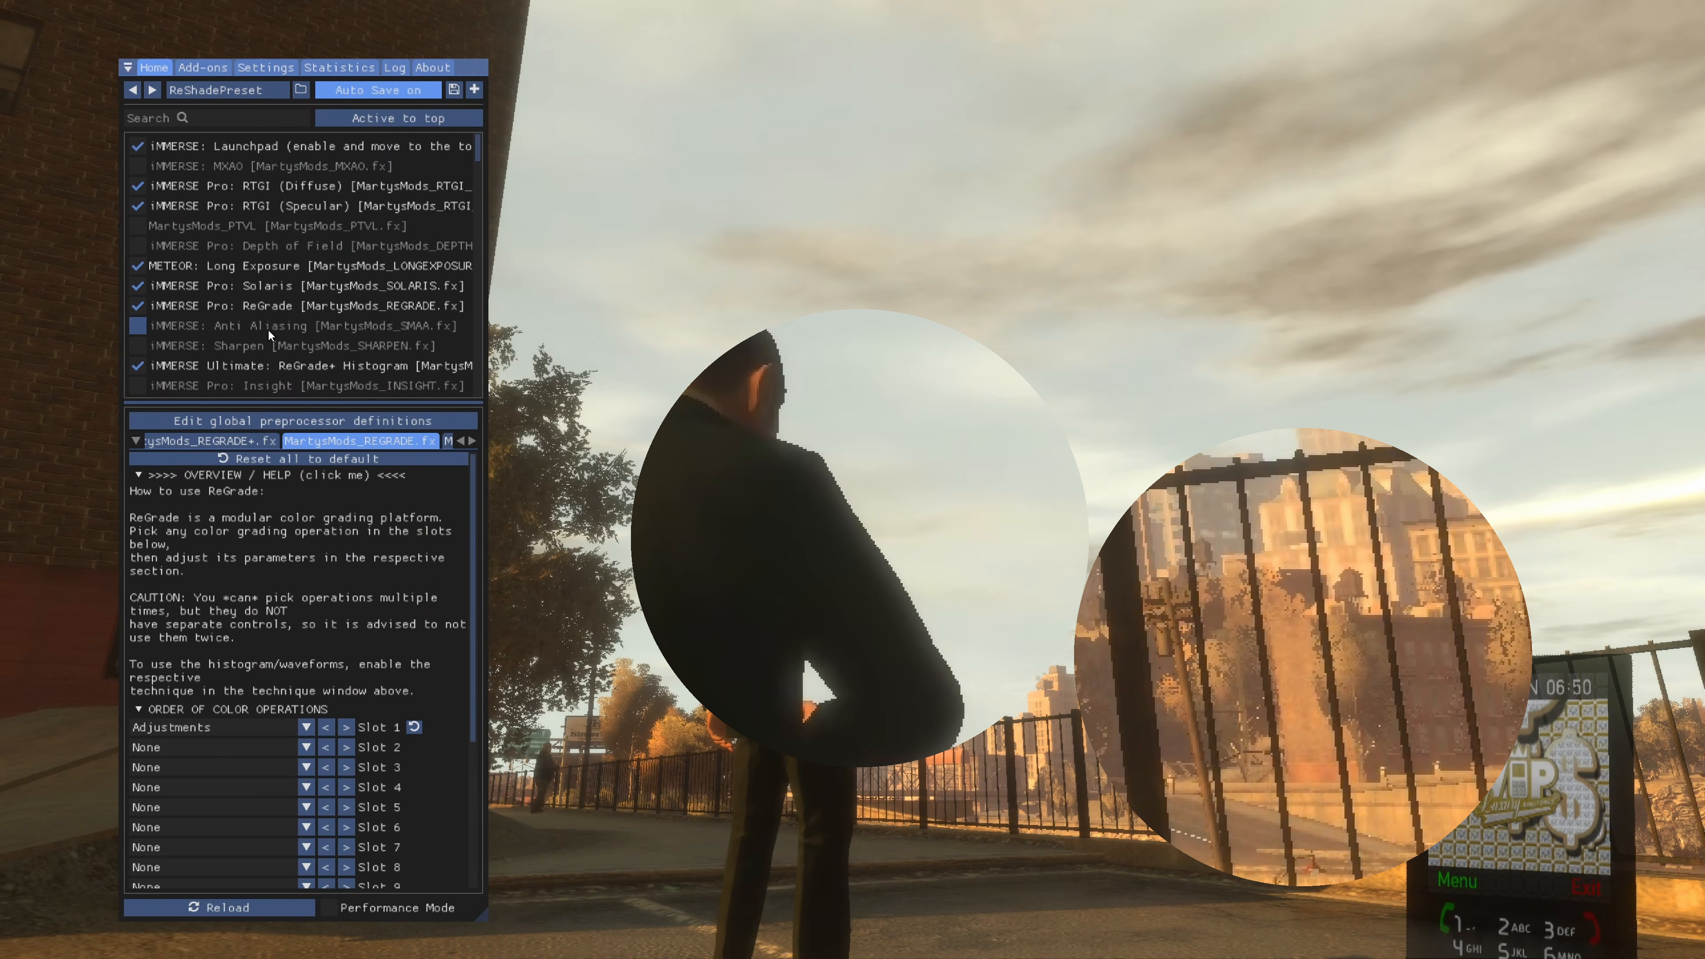
{"action": "left_click", "coordinate": [263, 347]}
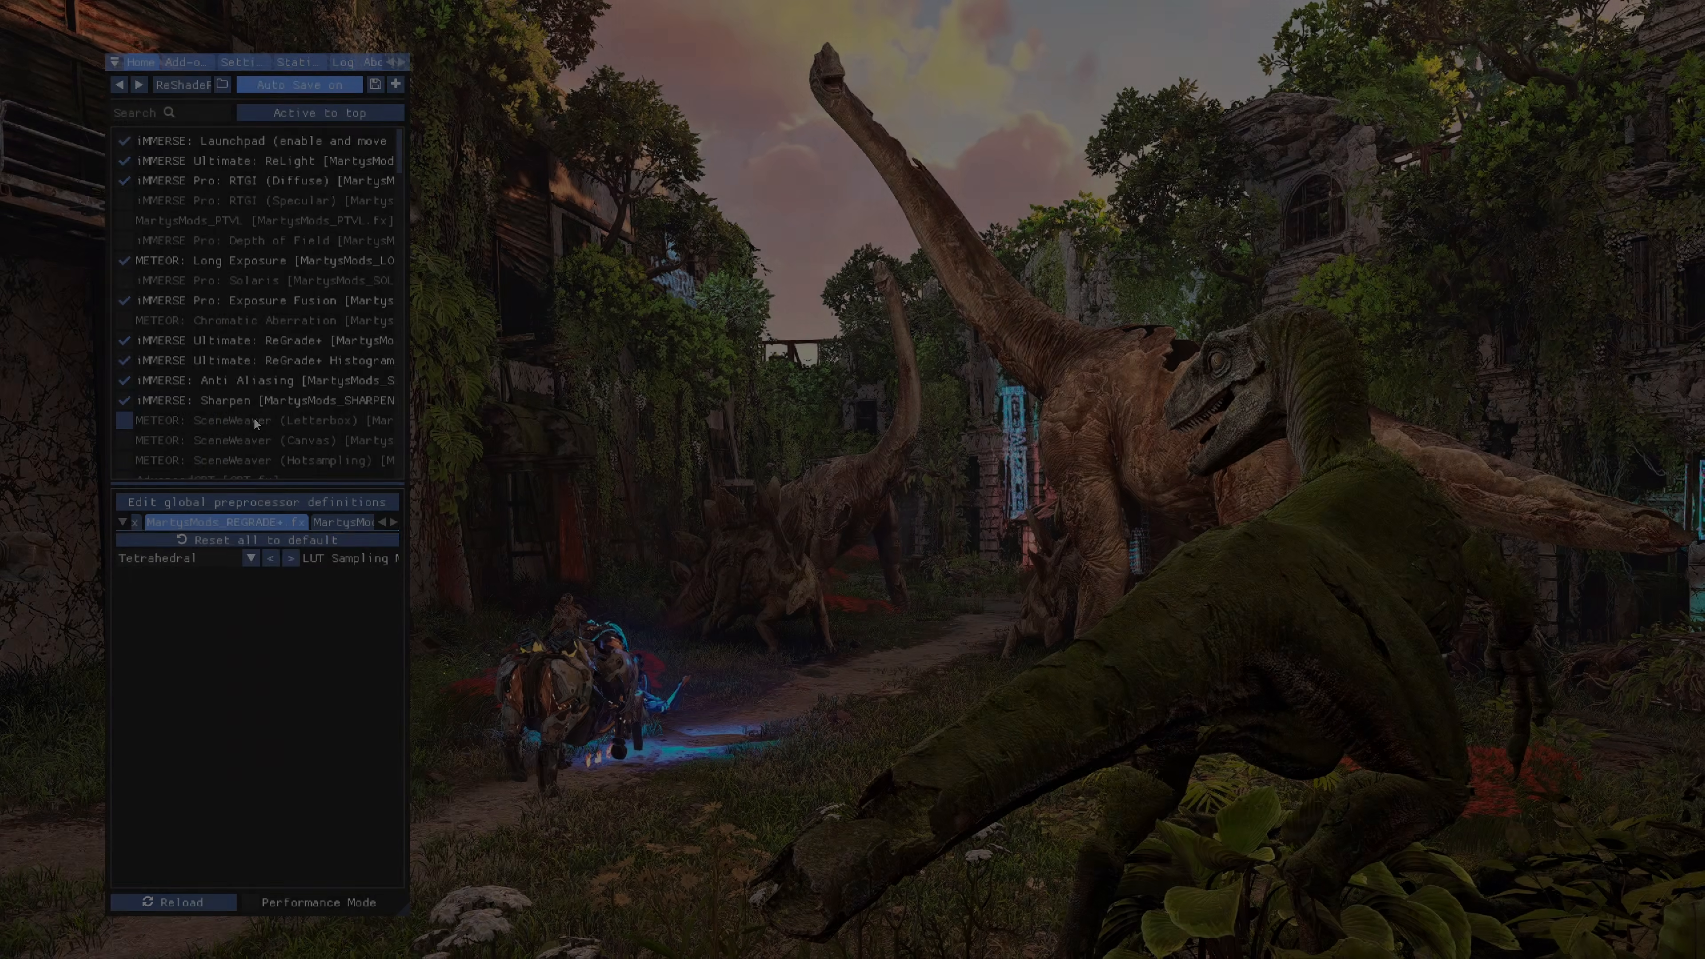
Enable the METEOR: SceneWeaver Letterbox, Canvas and Hotsampling effects
{"action": "left_click", "coordinate": [254, 420]}
{"action": "left_click", "coordinate": [255, 440]}
{"action": "left_click", "coordinate": [256, 460]}
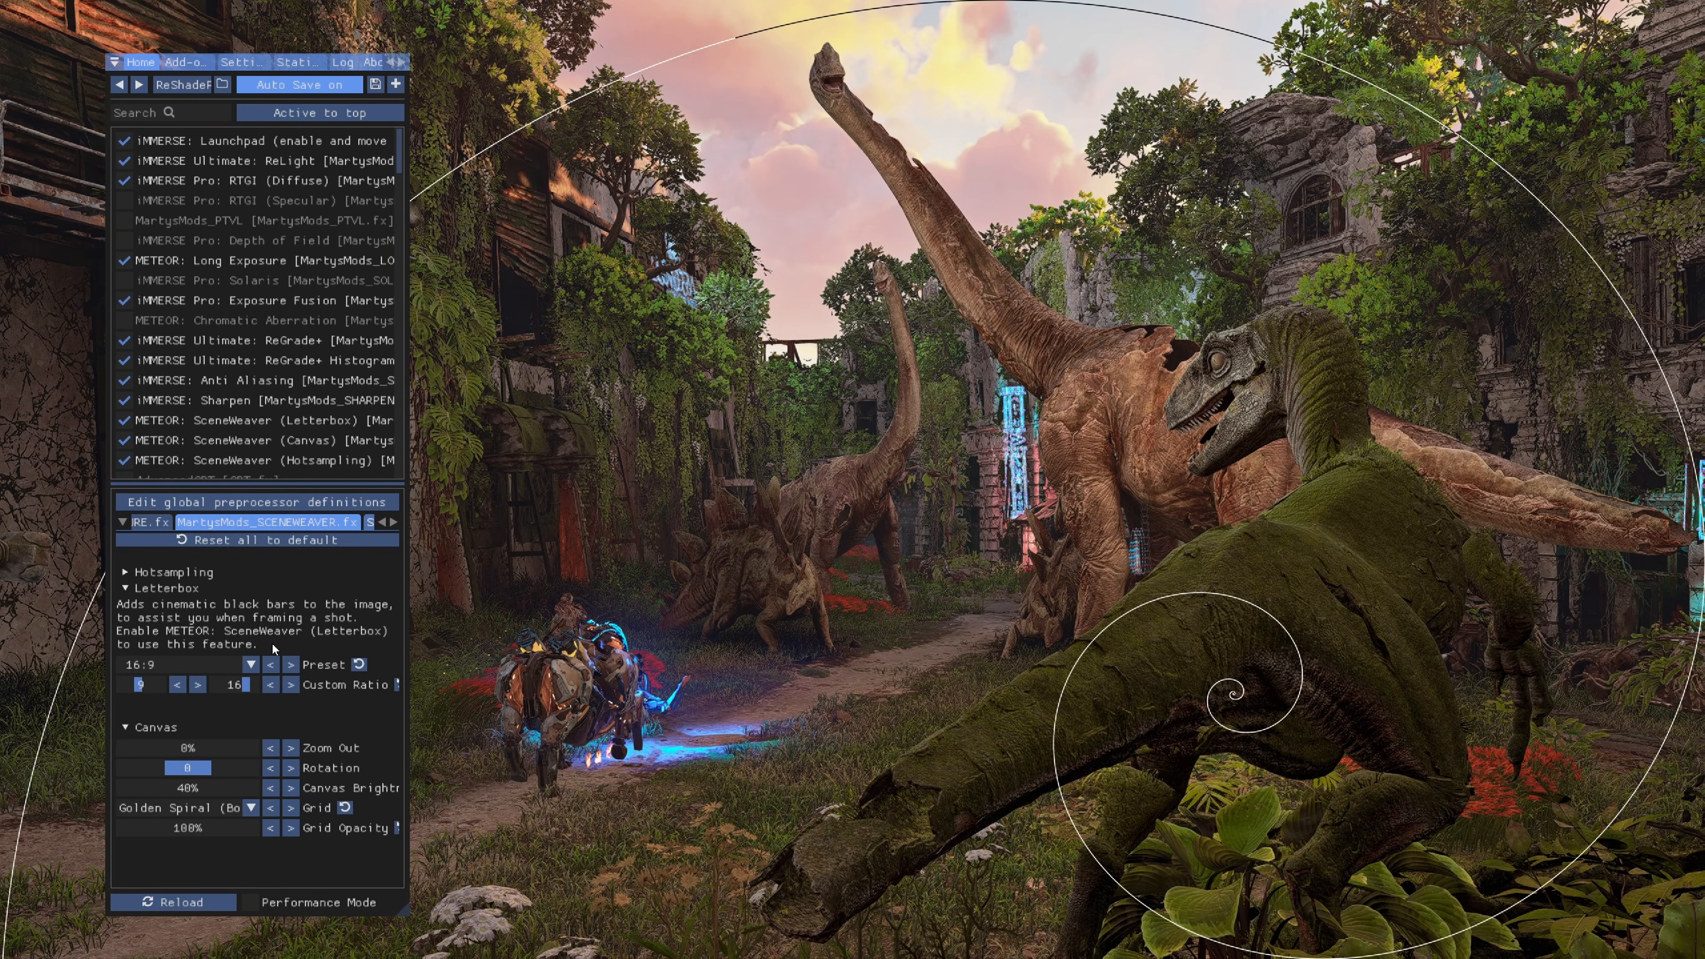
Cycle the SceneWeaver letterbox preset through its aspect ratios, including 1.85:1, and return to 16:9
{"action": "left_click", "coordinate": [290, 665]}
{"action": "left_click", "coordinate": [290, 664]}
{"action": "left_click", "coordinate": [290, 665]}
{"action": "left_click", "coordinate": [289, 665]}
{"action": "left_click", "coordinate": [290, 665]}
{"action": "left_click", "coordinate": [290, 665]}
{"action": "left_click", "coordinate": [289, 664]}
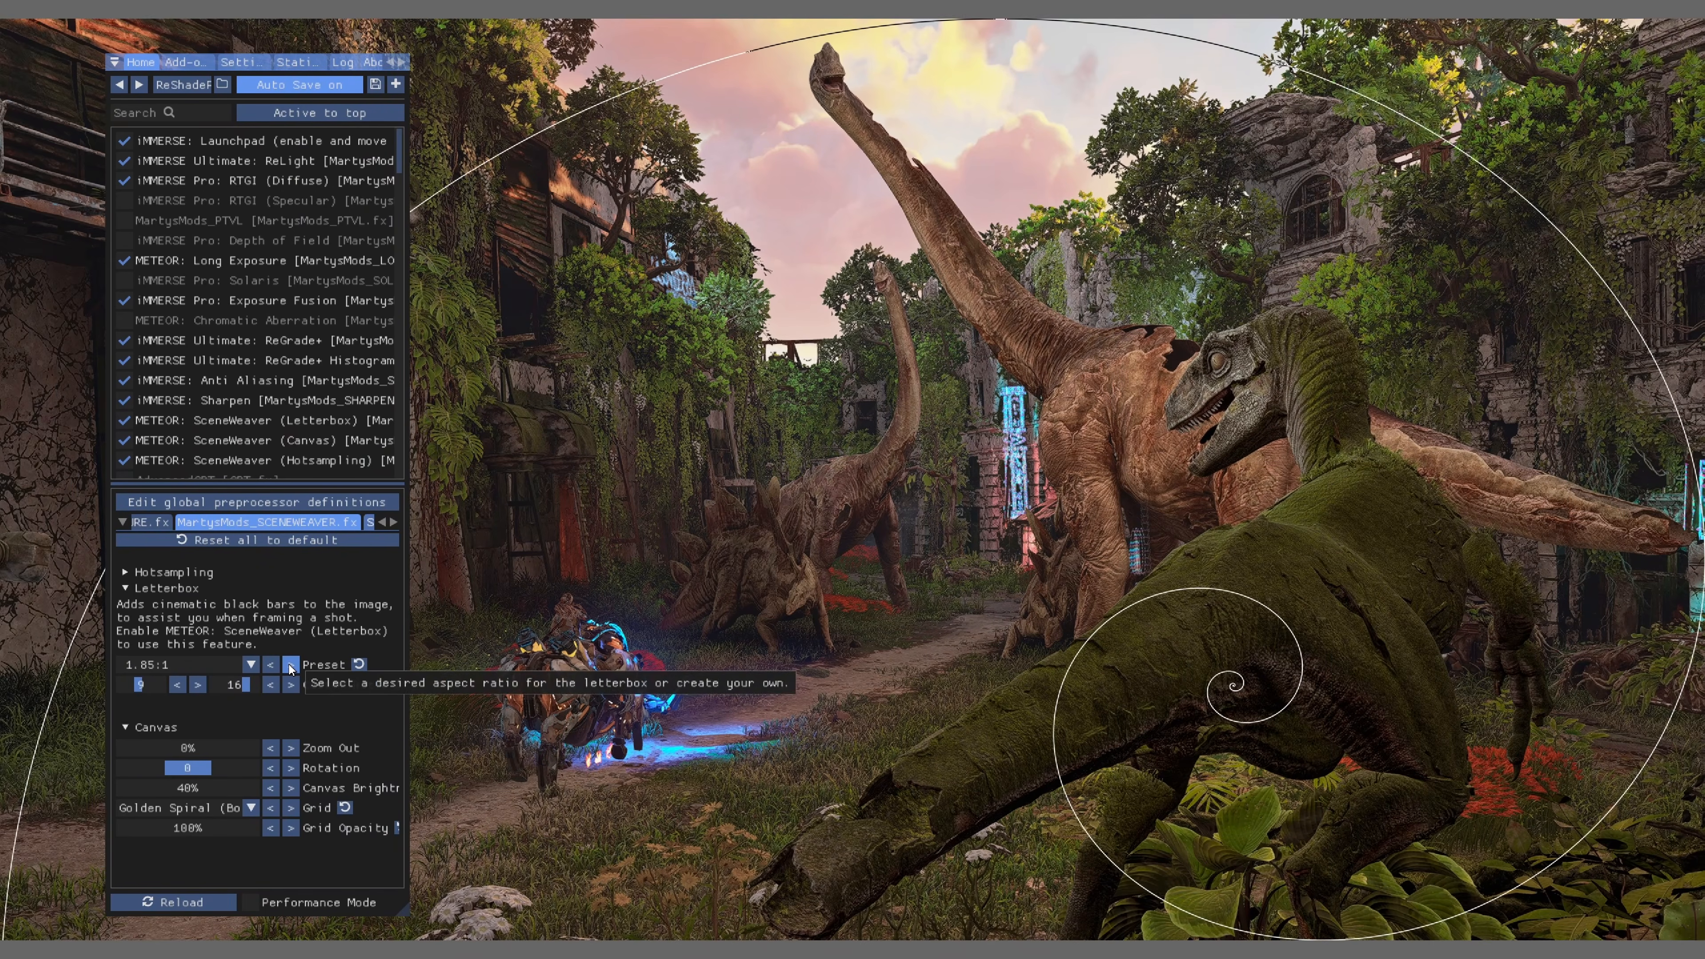
{"action": "left_click", "coordinate": [289, 665]}
{"action": "left_click", "coordinate": [289, 665]}
{"action": "left_click", "coordinate": [289, 665]}
{"action": "left_click", "coordinate": [291, 665]}
{"action": "left_click", "coordinate": [291, 665]}
{"action": "left_click", "coordinate": [291, 665]}
{"action": "left_click", "coordinate": [291, 665]}
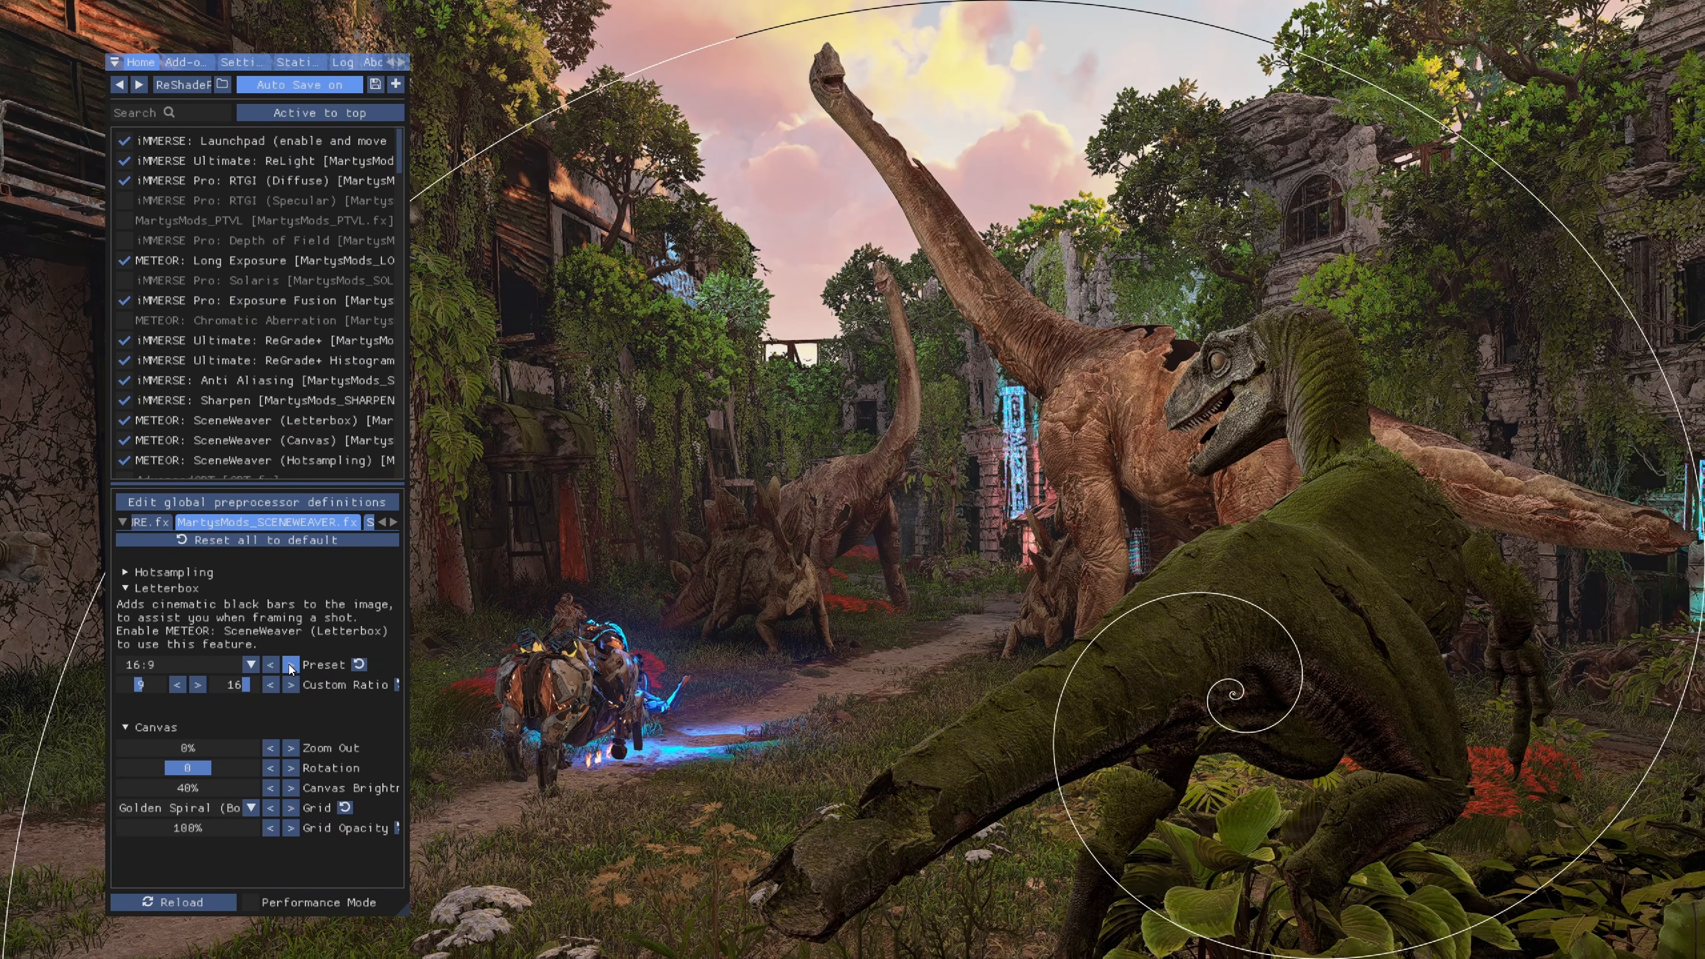
Cycle the SceneWeaver canvas grid through its overlays, including Crosshair (2x2), and return to the Golden Spiral
{"action": "left_click", "coordinate": [290, 808]}
{"action": "left_click", "coordinate": [290, 808]}
{"action": "left_click", "coordinate": [290, 808]}
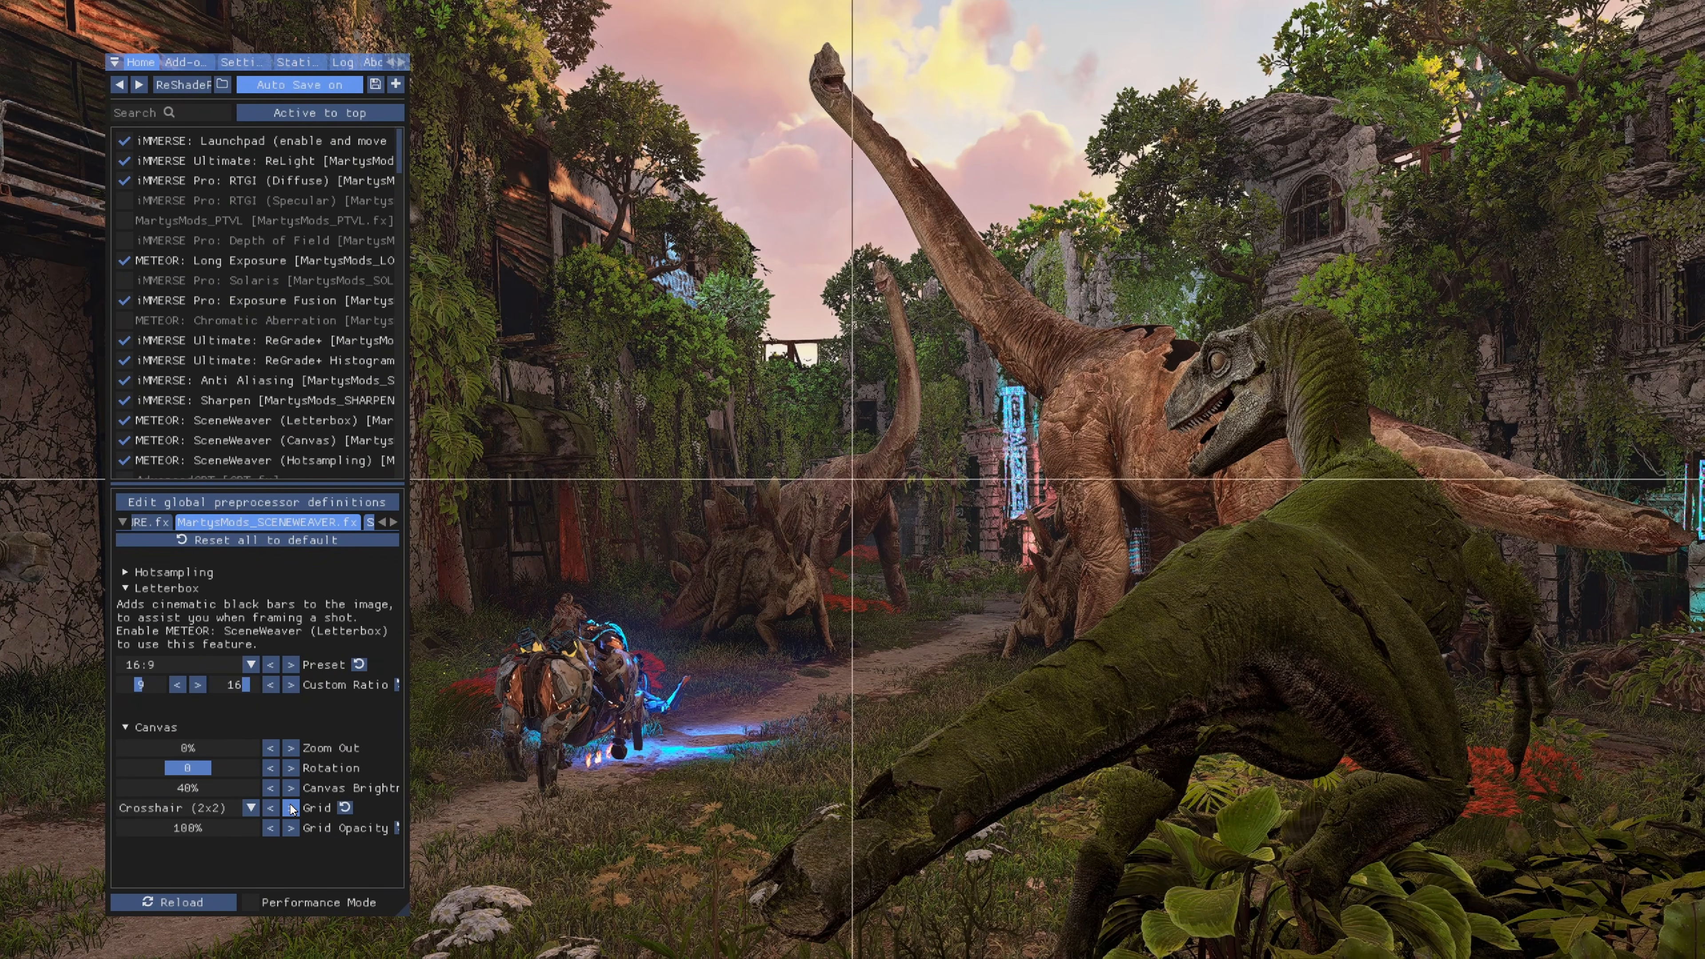
{"action": "left_click", "coordinate": [290, 808]}
{"action": "left_click", "coordinate": [290, 808]}
{"action": "left_click", "coordinate": [289, 808]}
{"action": "left_click", "coordinate": [291, 808]}
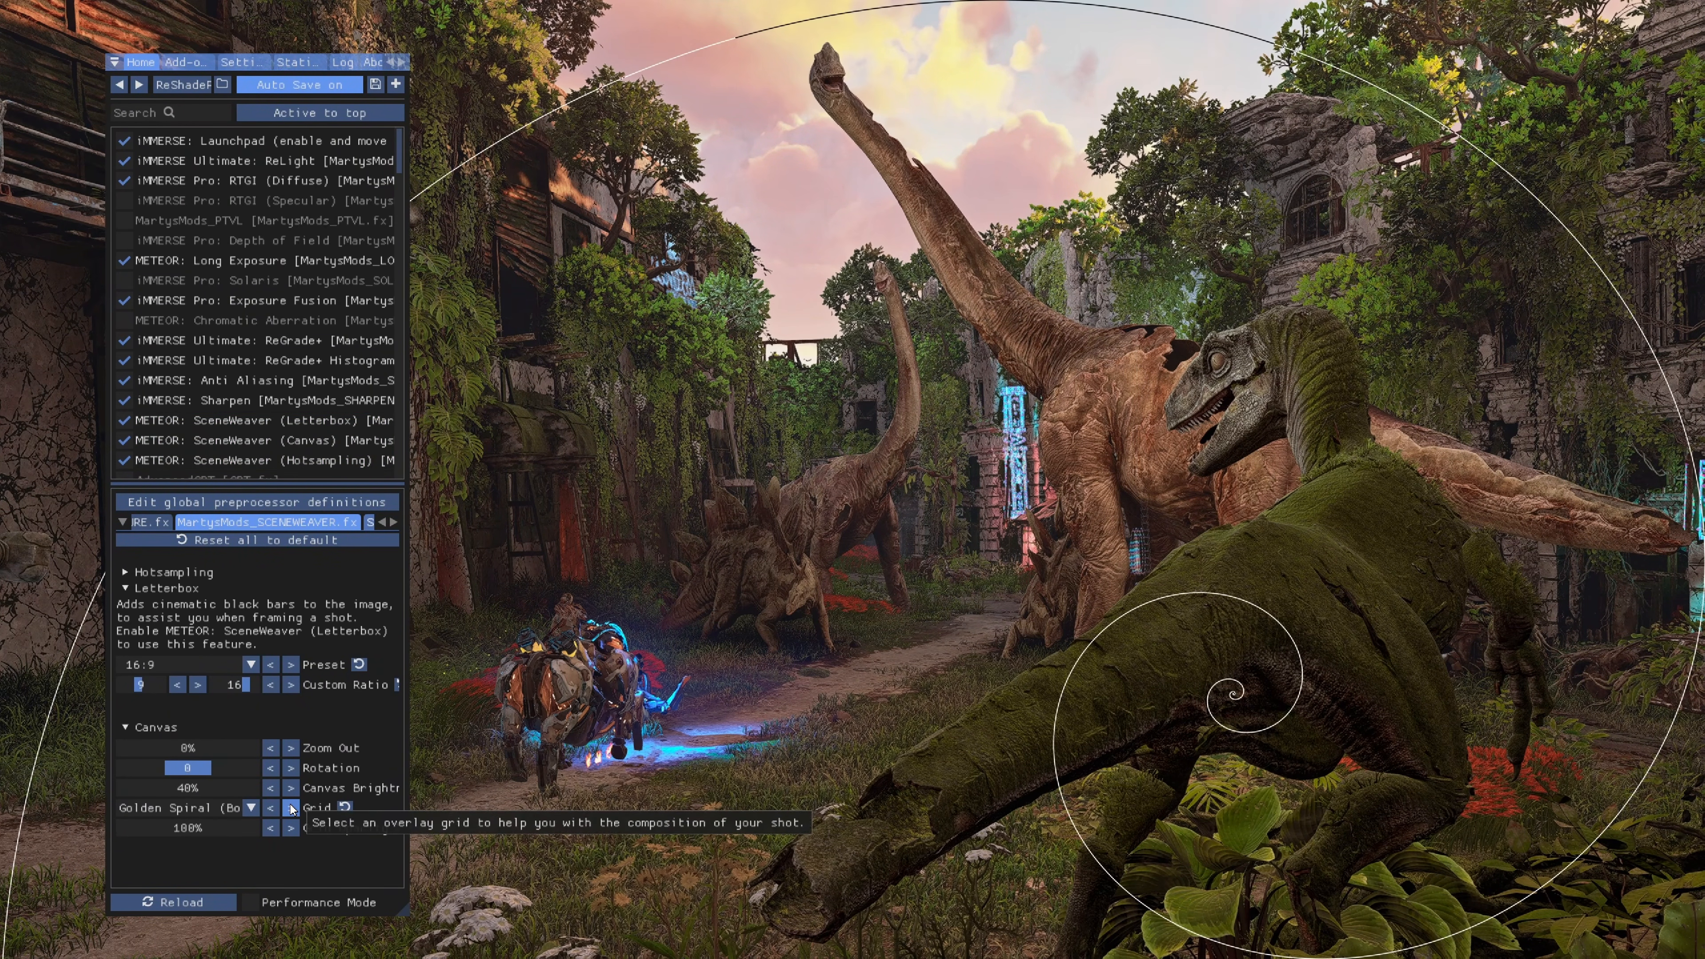
Set the SceneWeaver canvas Zoom Out to 100% and try out its rotation
{"action": "left_click", "coordinate": [233, 753]}
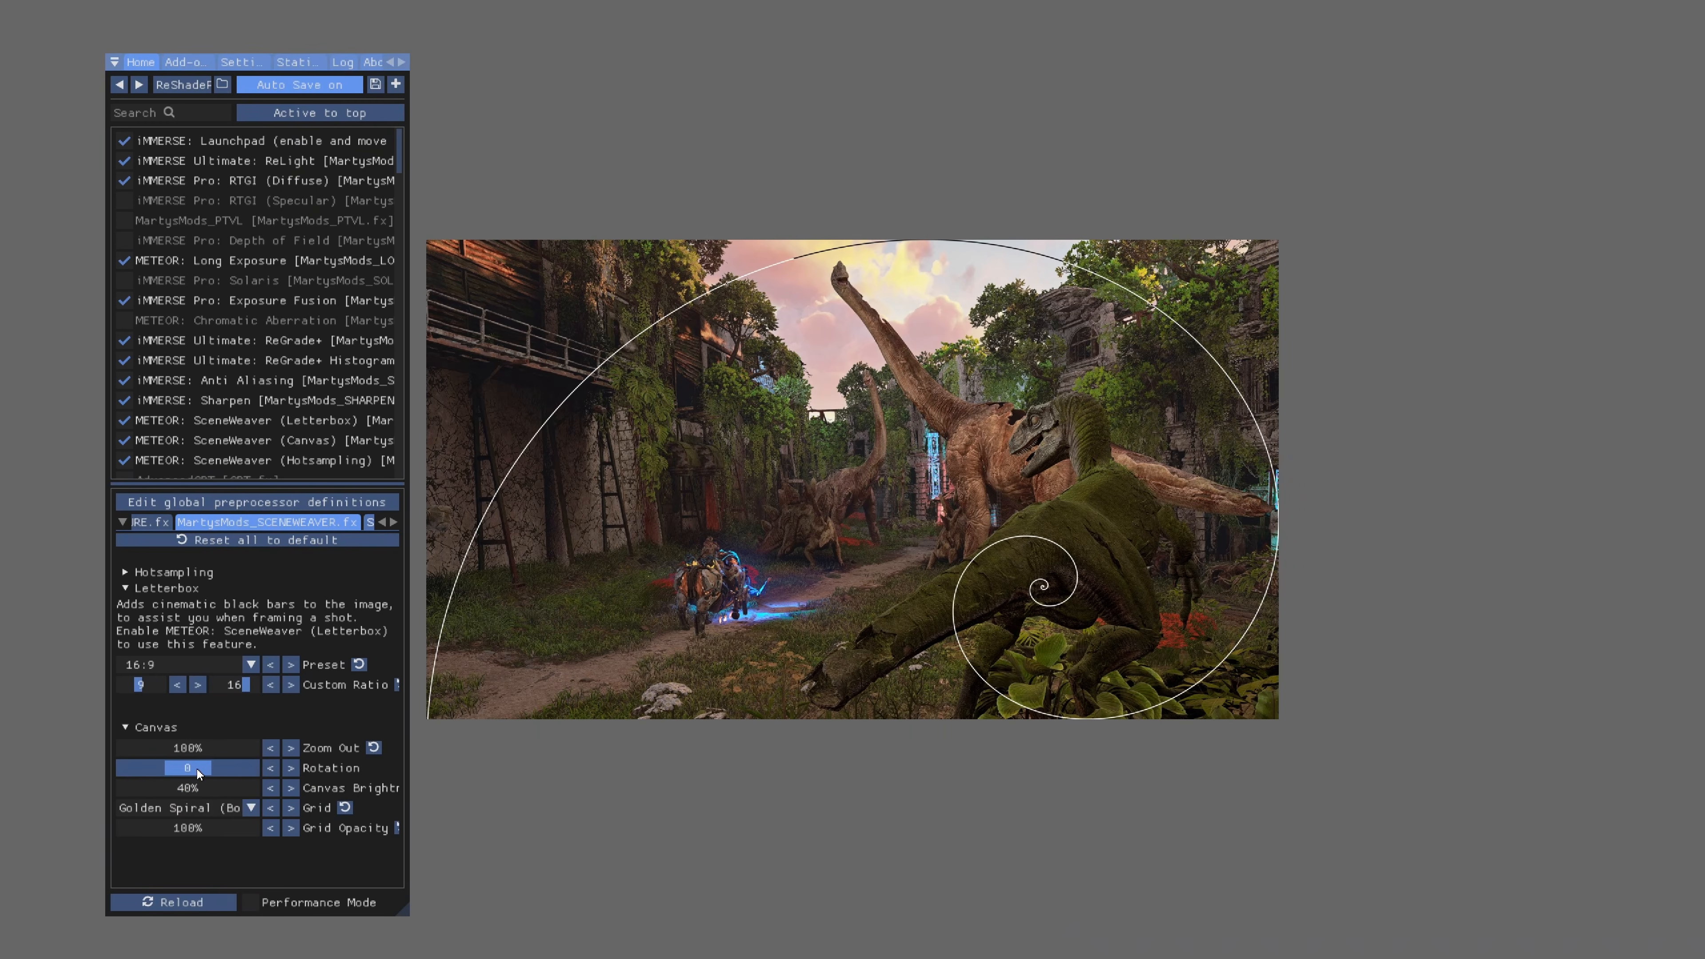
{"action": "mouse_move", "coordinate": [200, 768]}
{"action": "left_mouse_down"}
{"action": "mouse_move", "coordinate": [233, 765]}
{"action": "mouse_move", "coordinate": [146, 762]}
{"action": "mouse_move", "coordinate": [116, 733]}
{"action": "mouse_move", "coordinate": [186, 765]}
{"action": "left_mouse_up"}
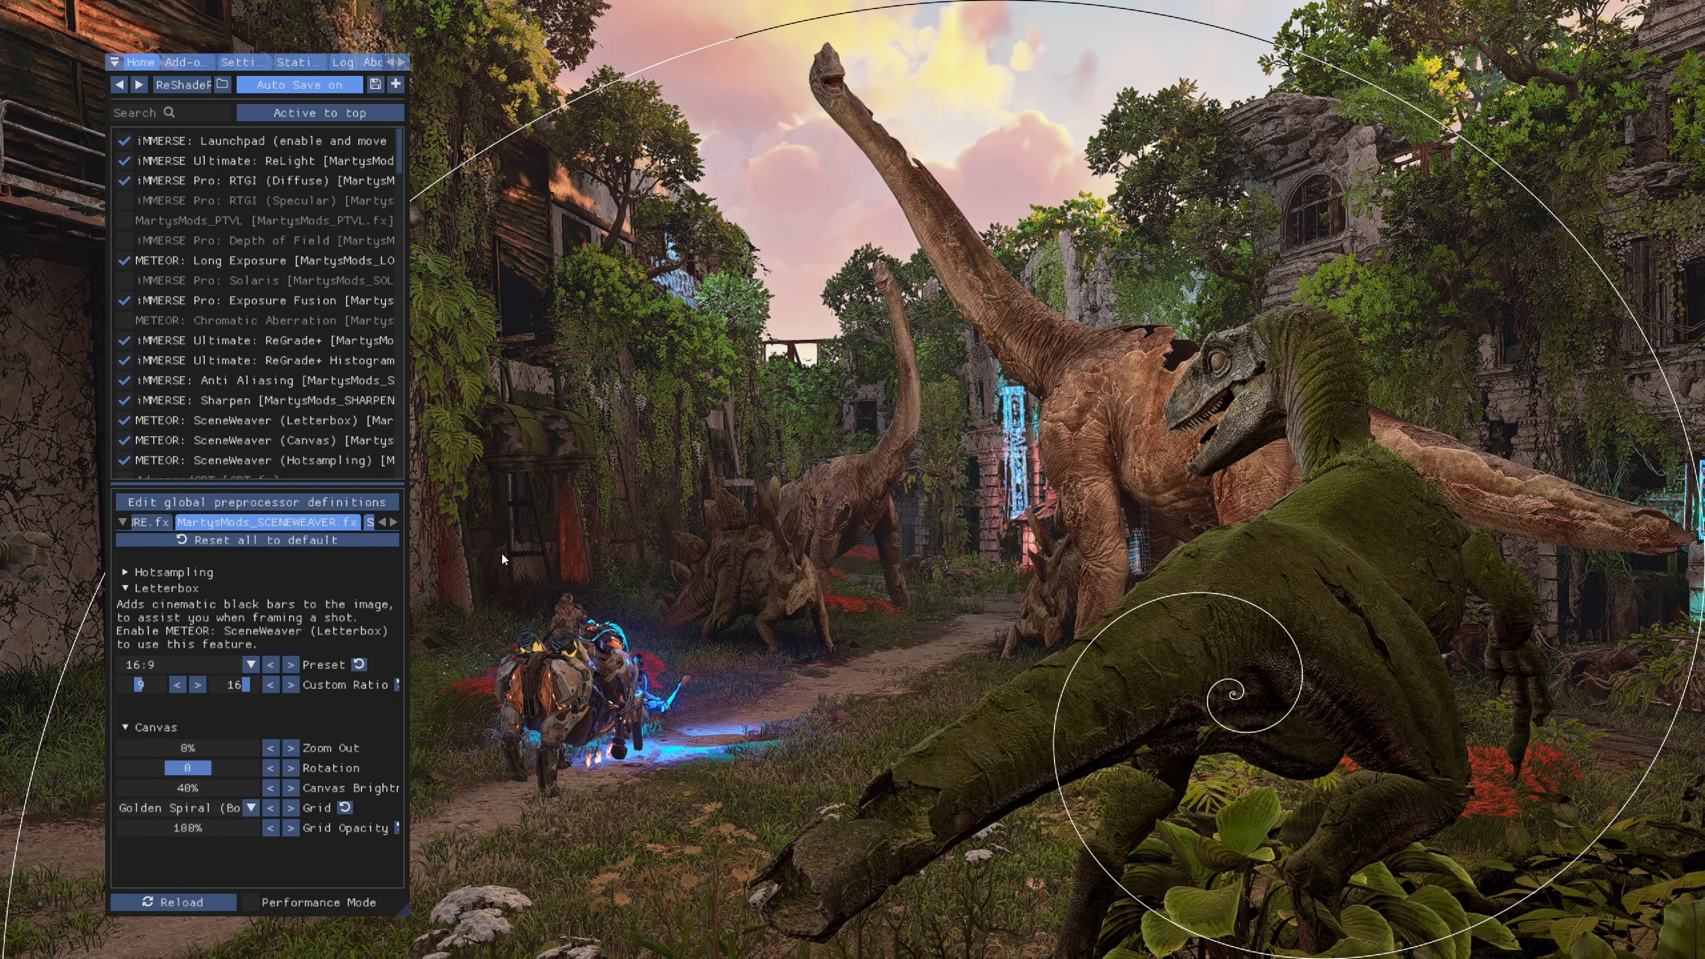
Take a screenshot of the scene, switch to the file browser and open the saved Before.png image
{"action": "key", "text": "Print"}
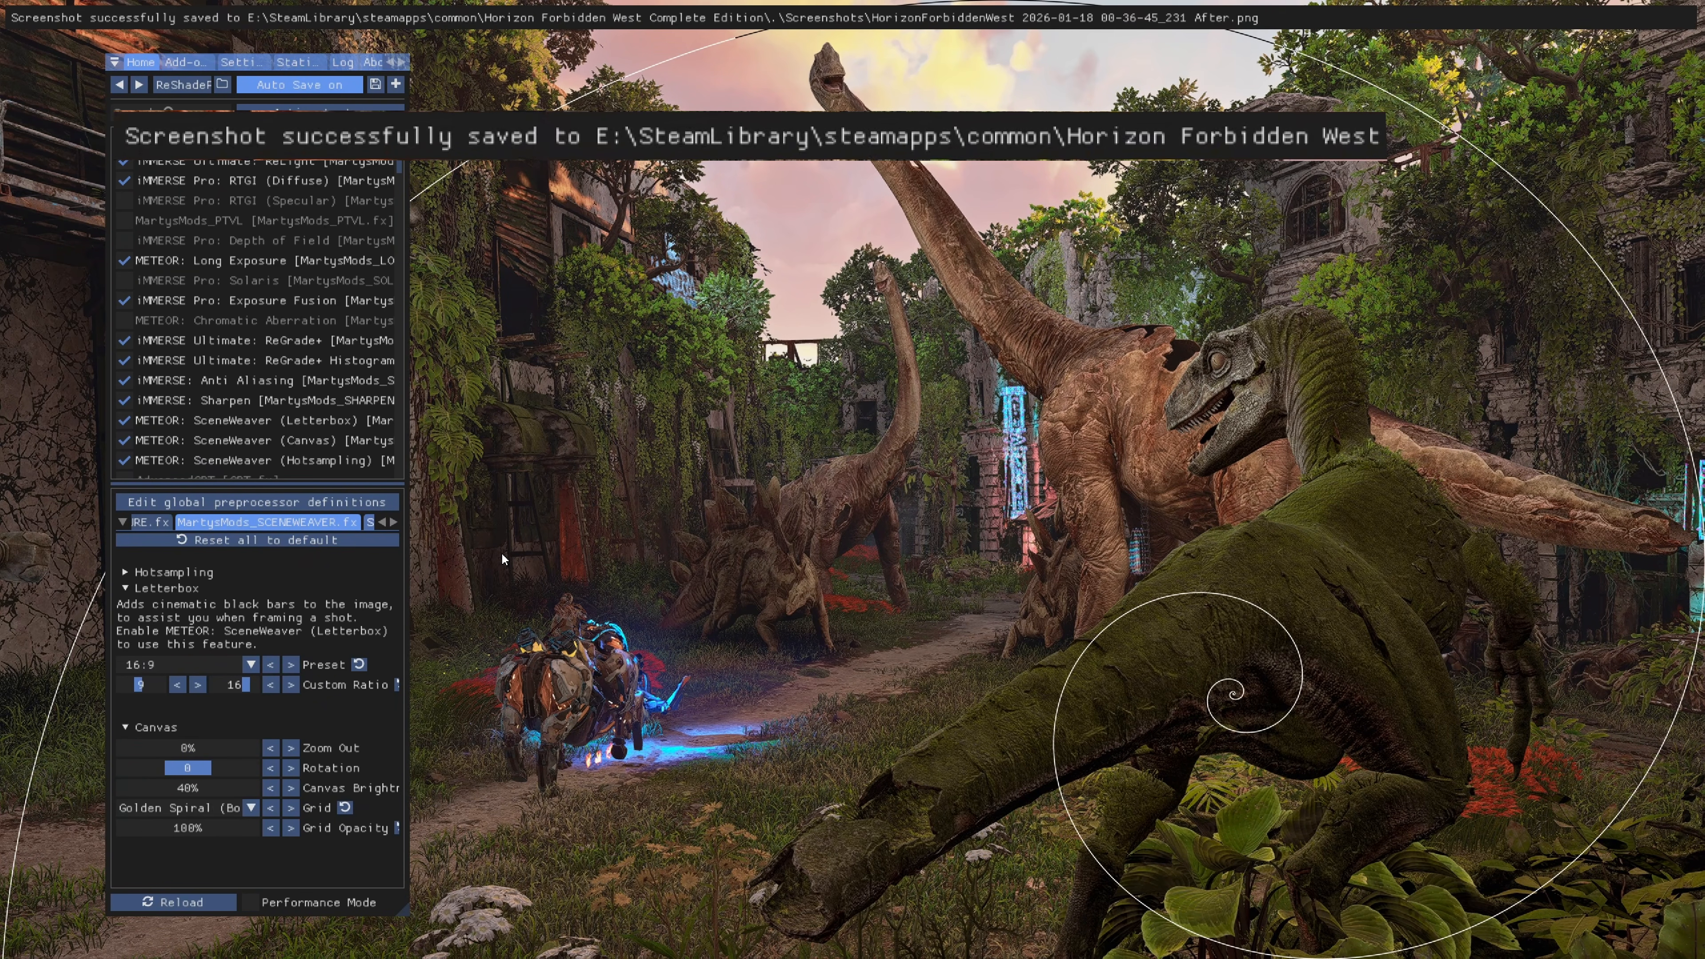
{"action": "key", "text": "alt+Tab"}
{"action": "double_click", "coordinate": [338, 589]}
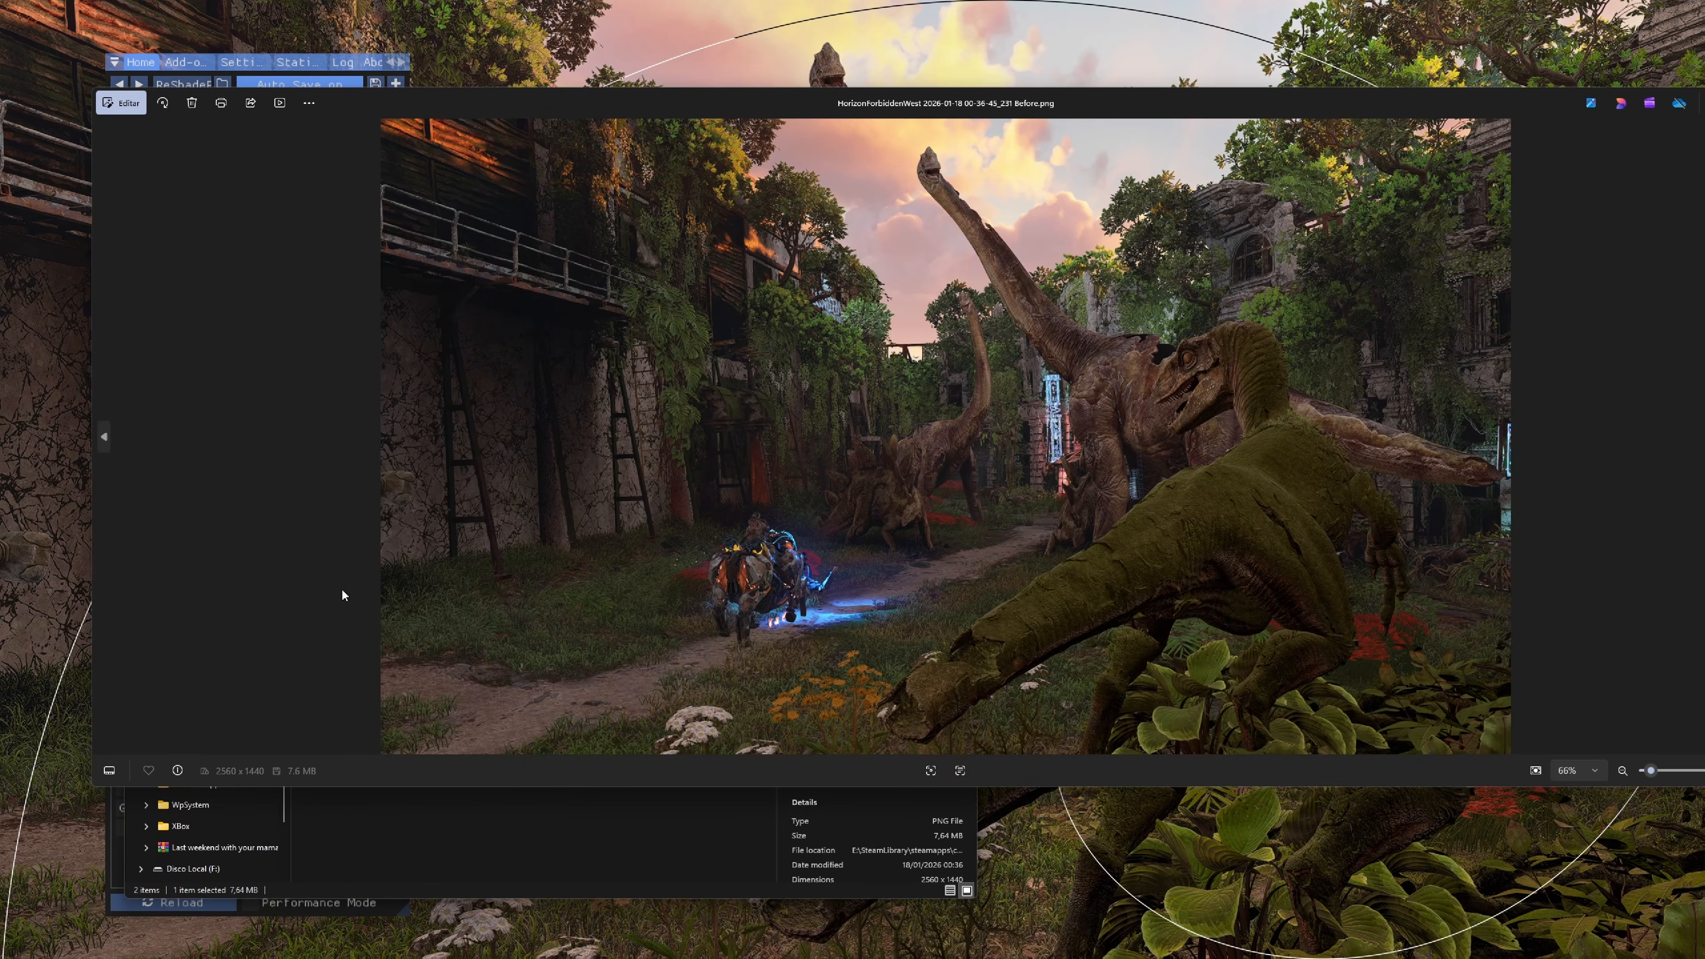
Flip between the saved before and after screenshots in the image viewer to compare them
{"action": "key", "text": "Left"}
{"action": "key", "text": "Right"}
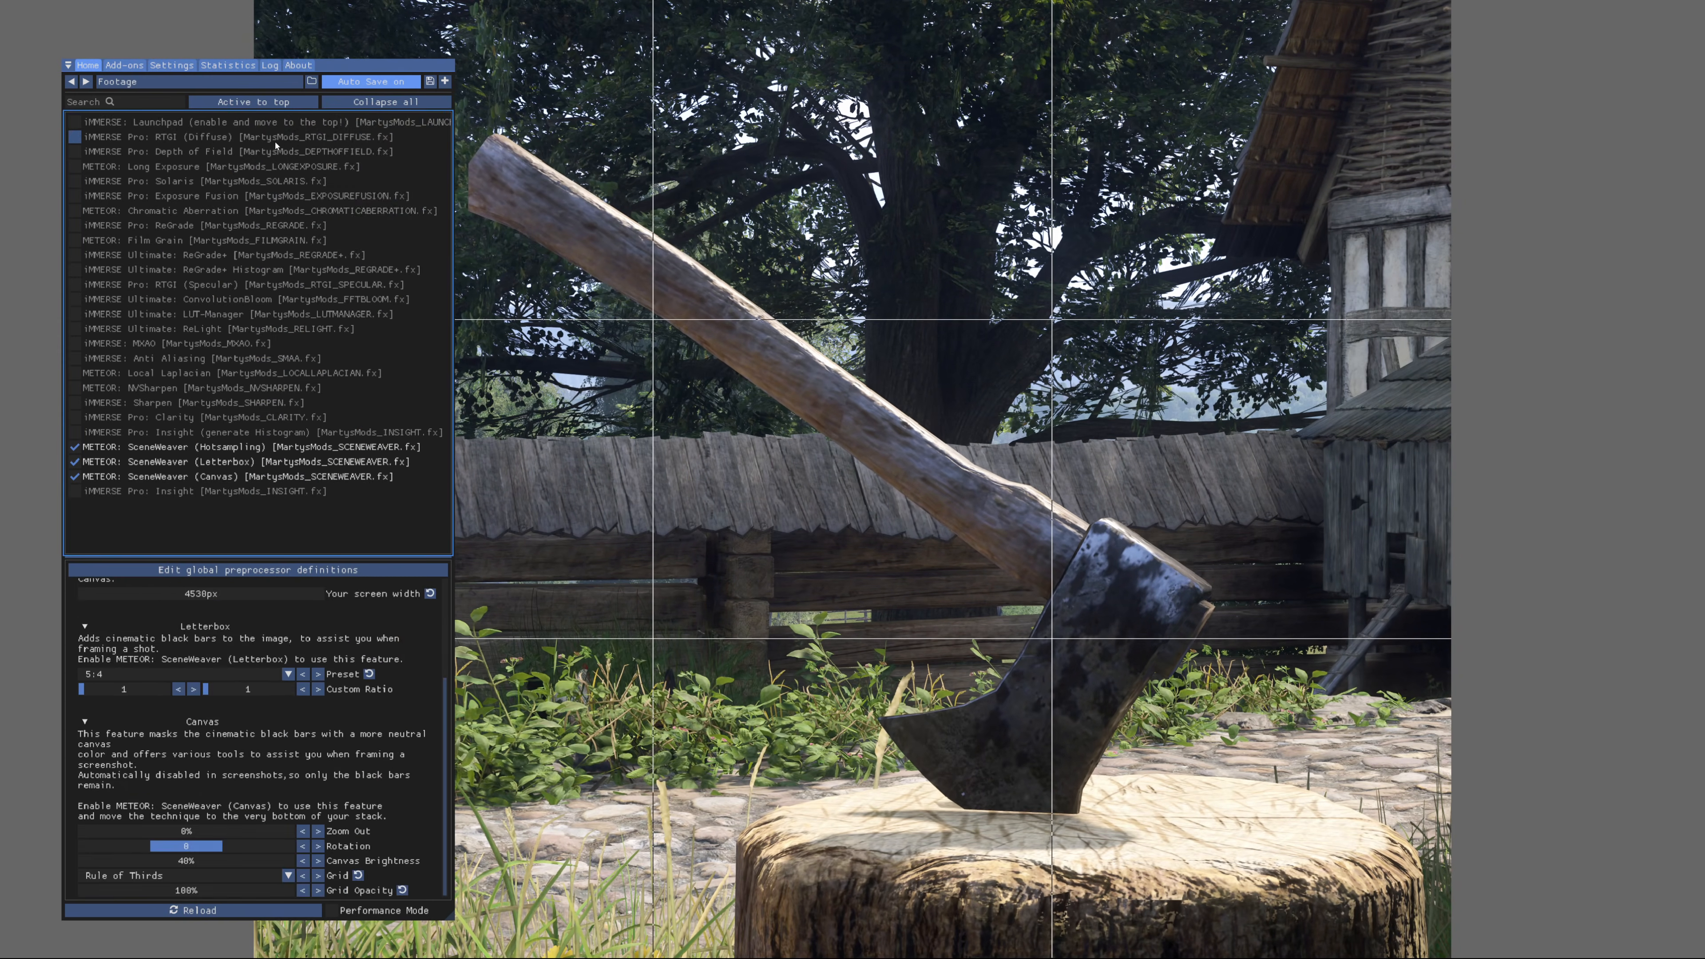
Return to the axe scene and enable effects down the list, including Long Exposure and Solaris
{"action": "left_click", "coordinate": [274, 140]}
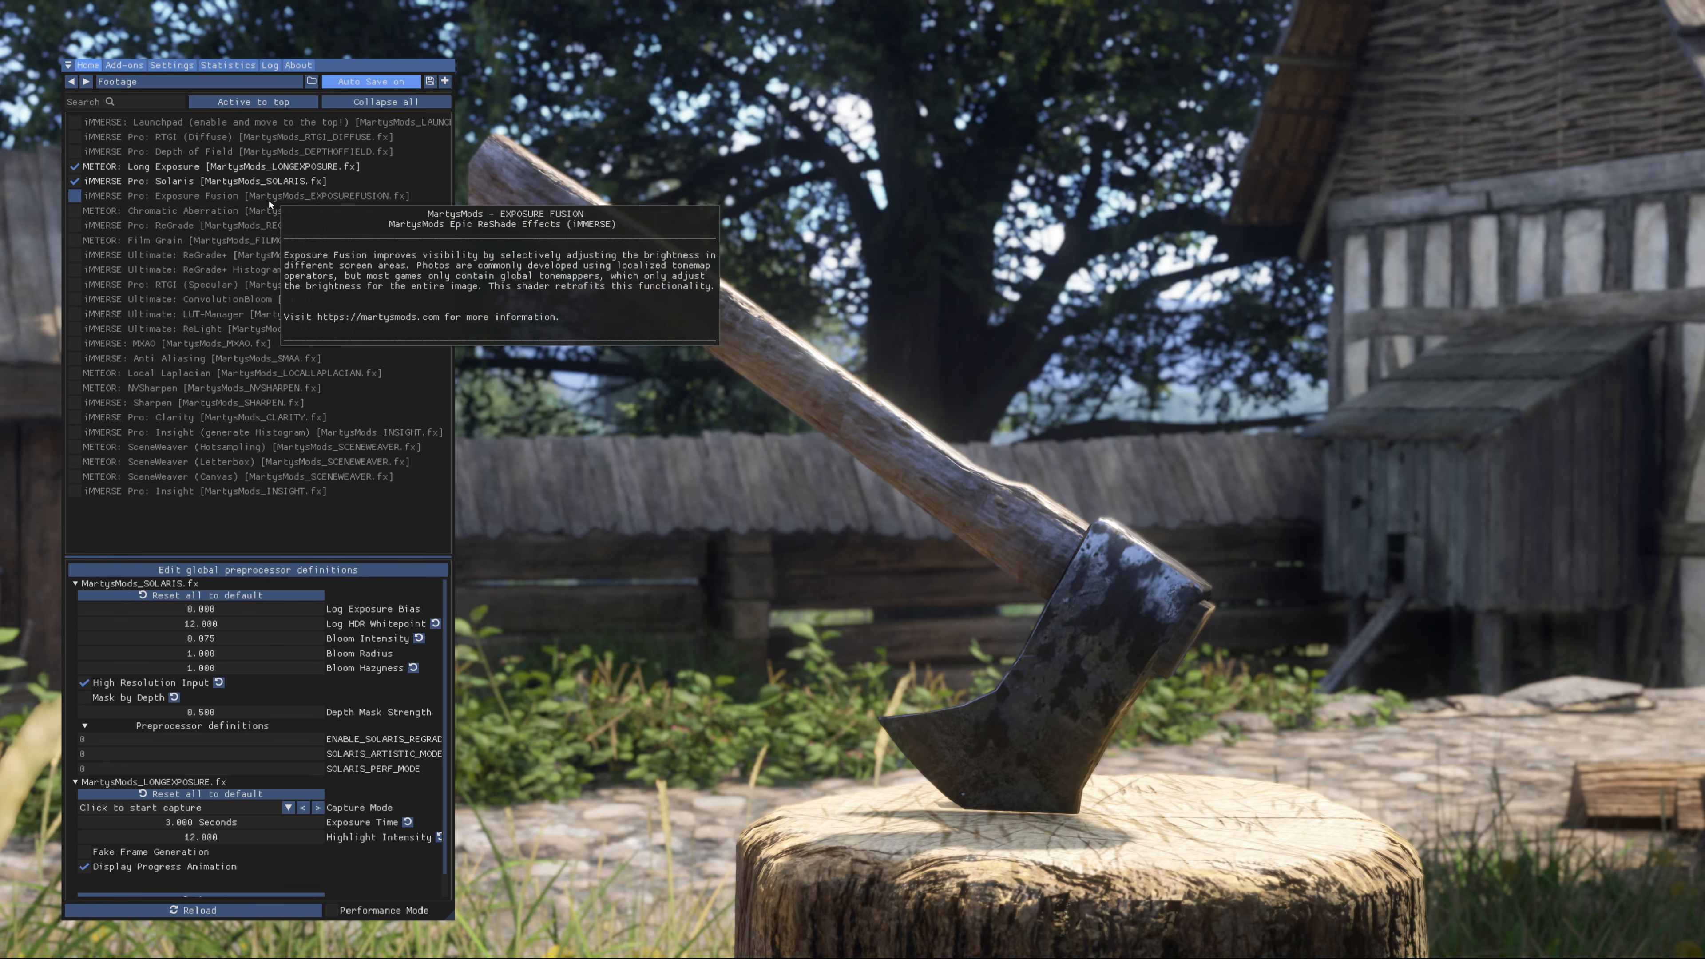
{"action": "left_click", "coordinate": [268, 210]}
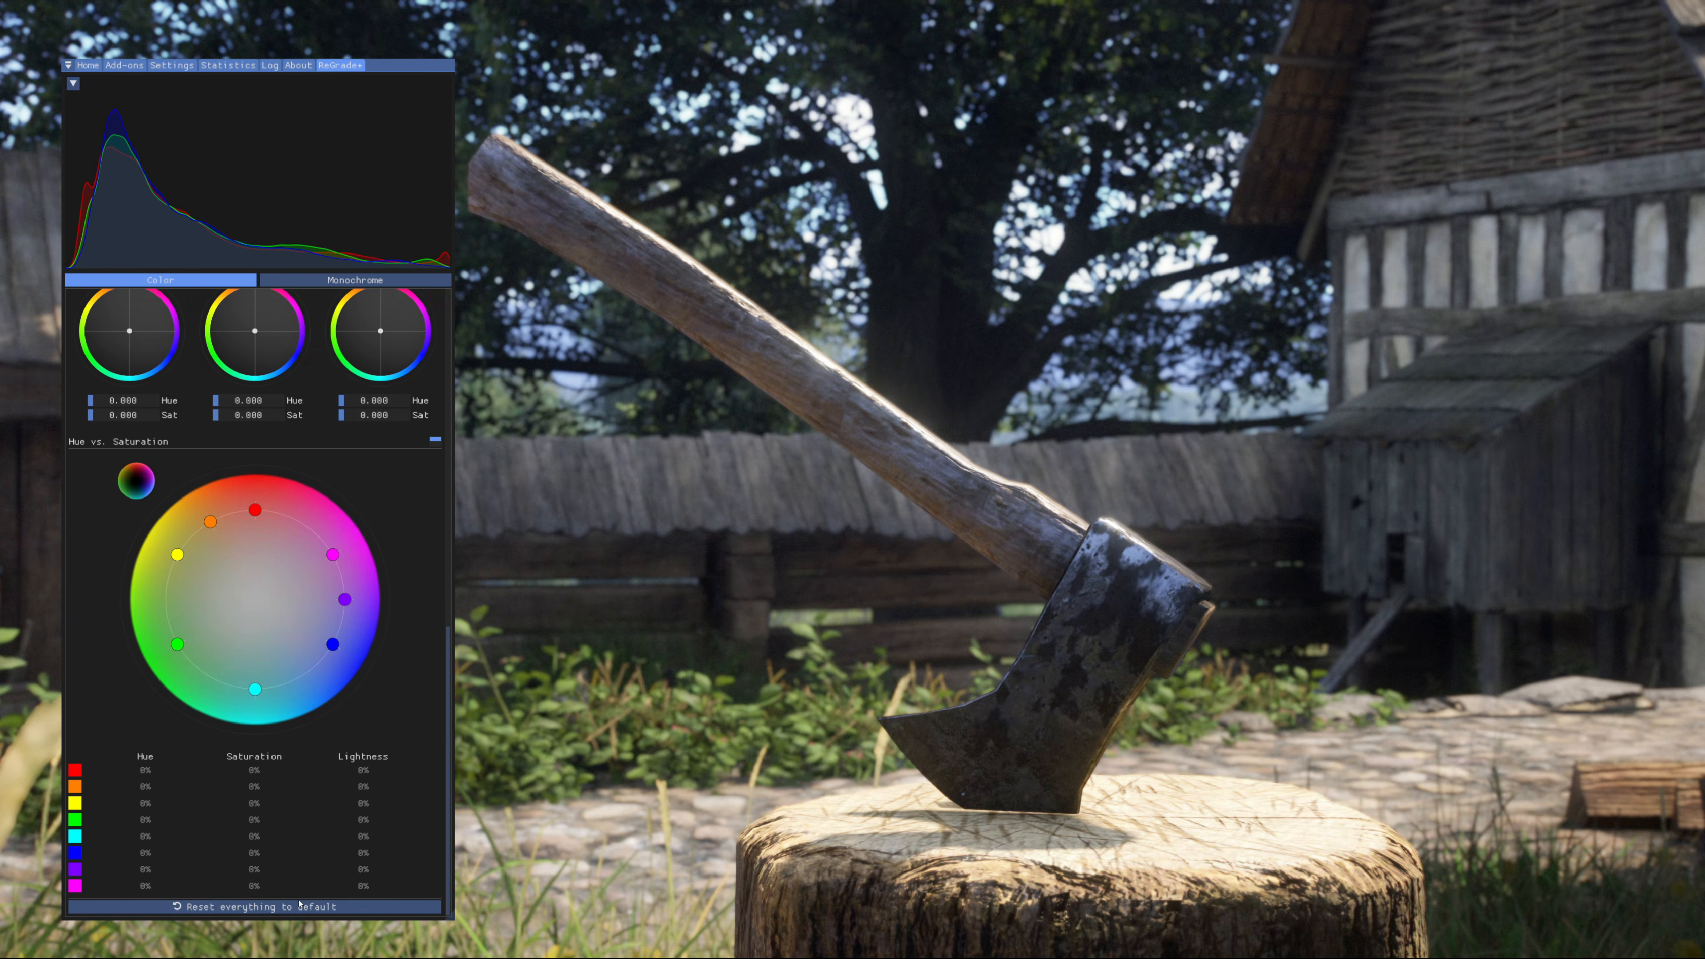
Go through the ReGrade+ grading controls, including Hue vs. Saturation, and try adjusting the RGB tone curve
{"action": "scroll", "coordinate": [287, 407], "scroll_direction": "down", "scroll_amount": 10}
{"action": "left_click", "coordinate": [102, 889]}
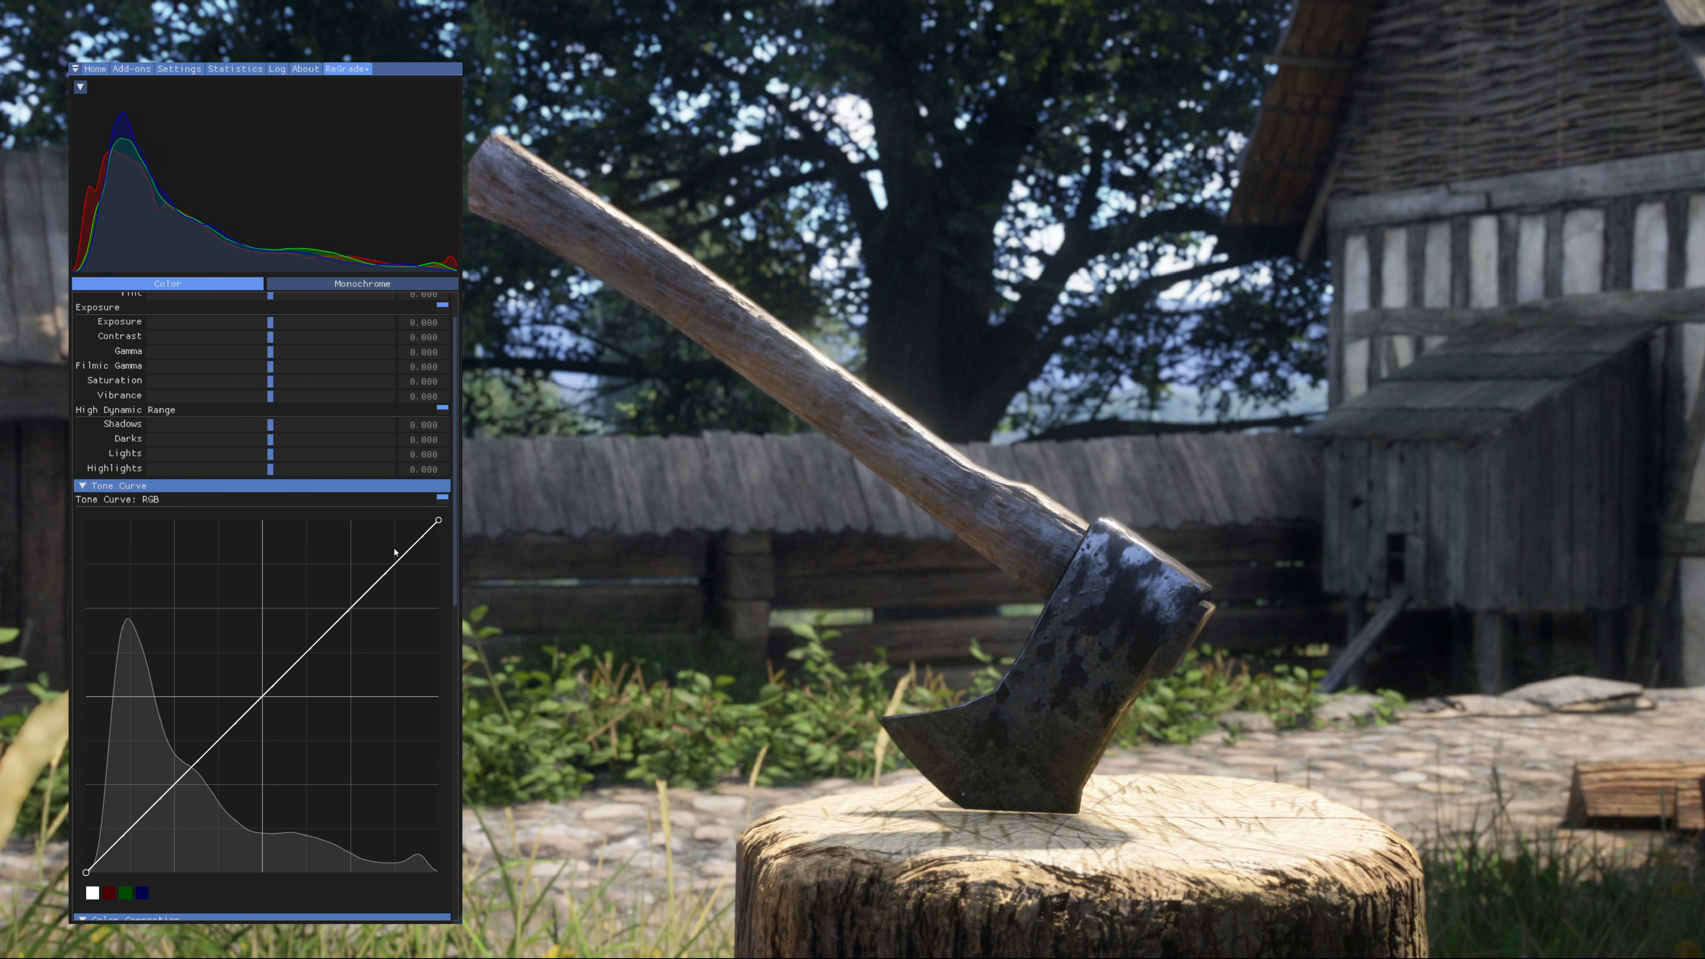
{"action": "left_click_drag", "start_coordinate": [396, 557], "coordinate": [258, 678]}
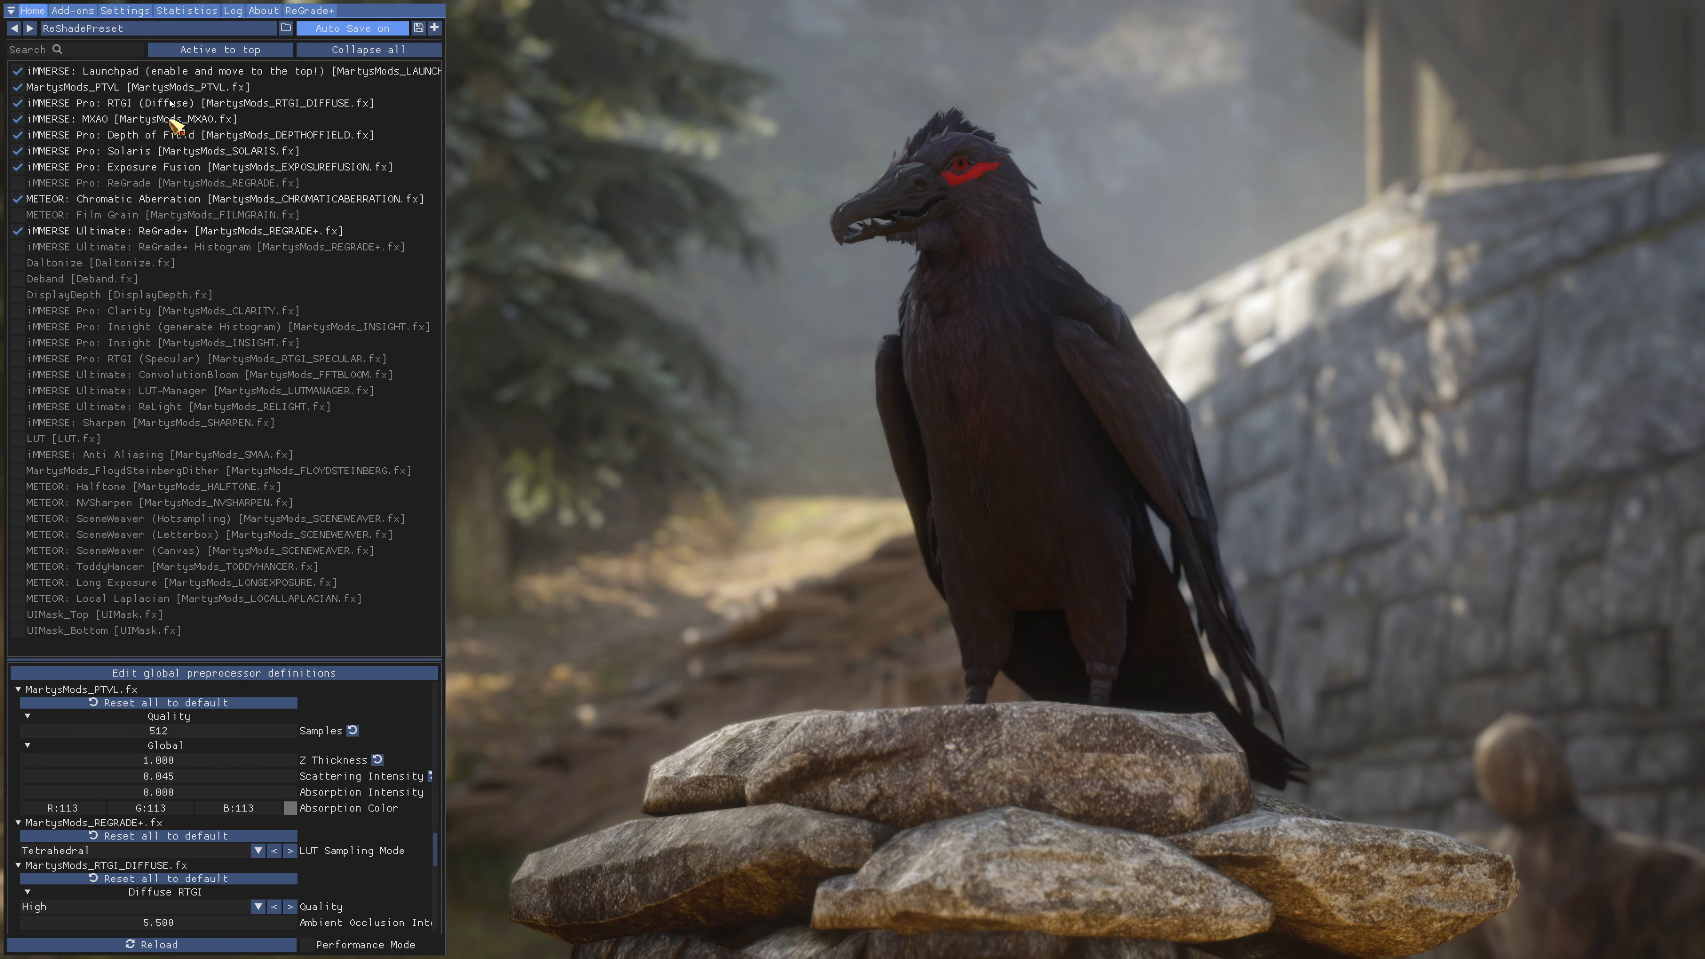
Reorder the neighbouring RTGI (Diffuse) and MXAO effects in the raven scene's load order
{"action": "mouse_move", "coordinate": [169, 101]}
{"action": "left_mouse_down"}
{"action": "mouse_move", "coordinate": [163, 138]}
{"action": "mouse_move", "coordinate": [178, 84]}
{"action": "mouse_move", "coordinate": [176, 107]}
{"action": "left_mouse_up"}
{"action": "left_click_drag", "start_coordinate": [176, 107], "coordinate": [175, 122]}
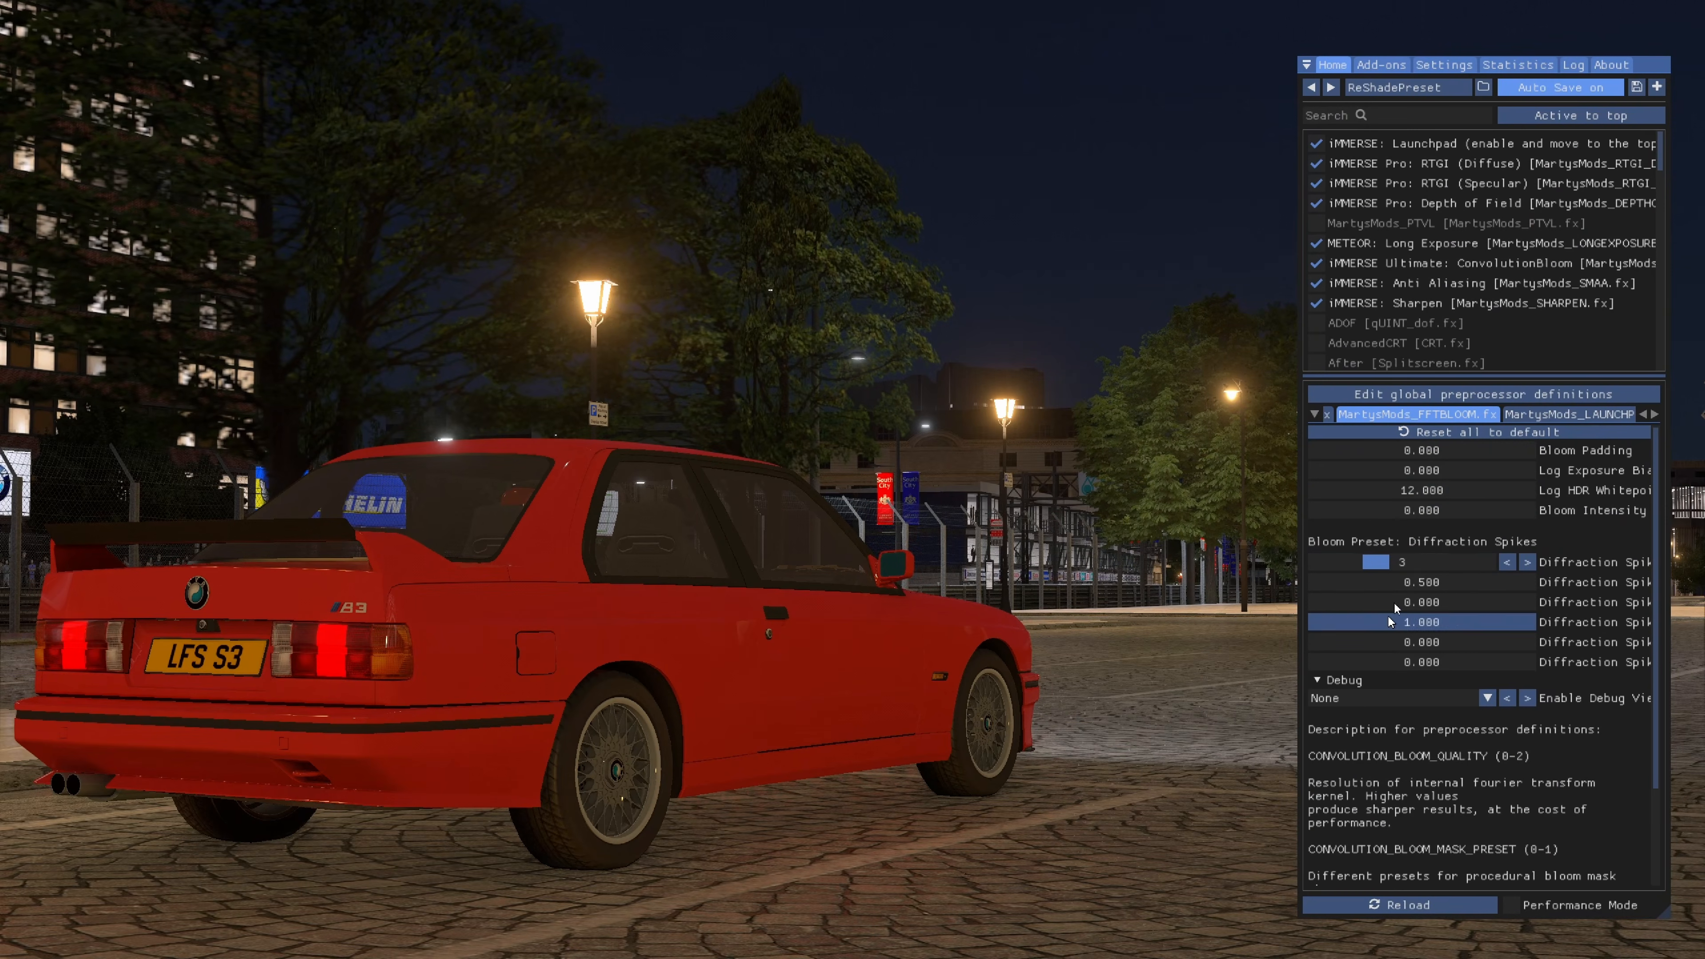
Set the ConvolutionBloom Bloom Intensity to 0.020 in the red car scene and try out the diffraction spike settings
{"action": "left_click_drag", "start_coordinate": [1415, 510], "coordinate": [1433, 512]}
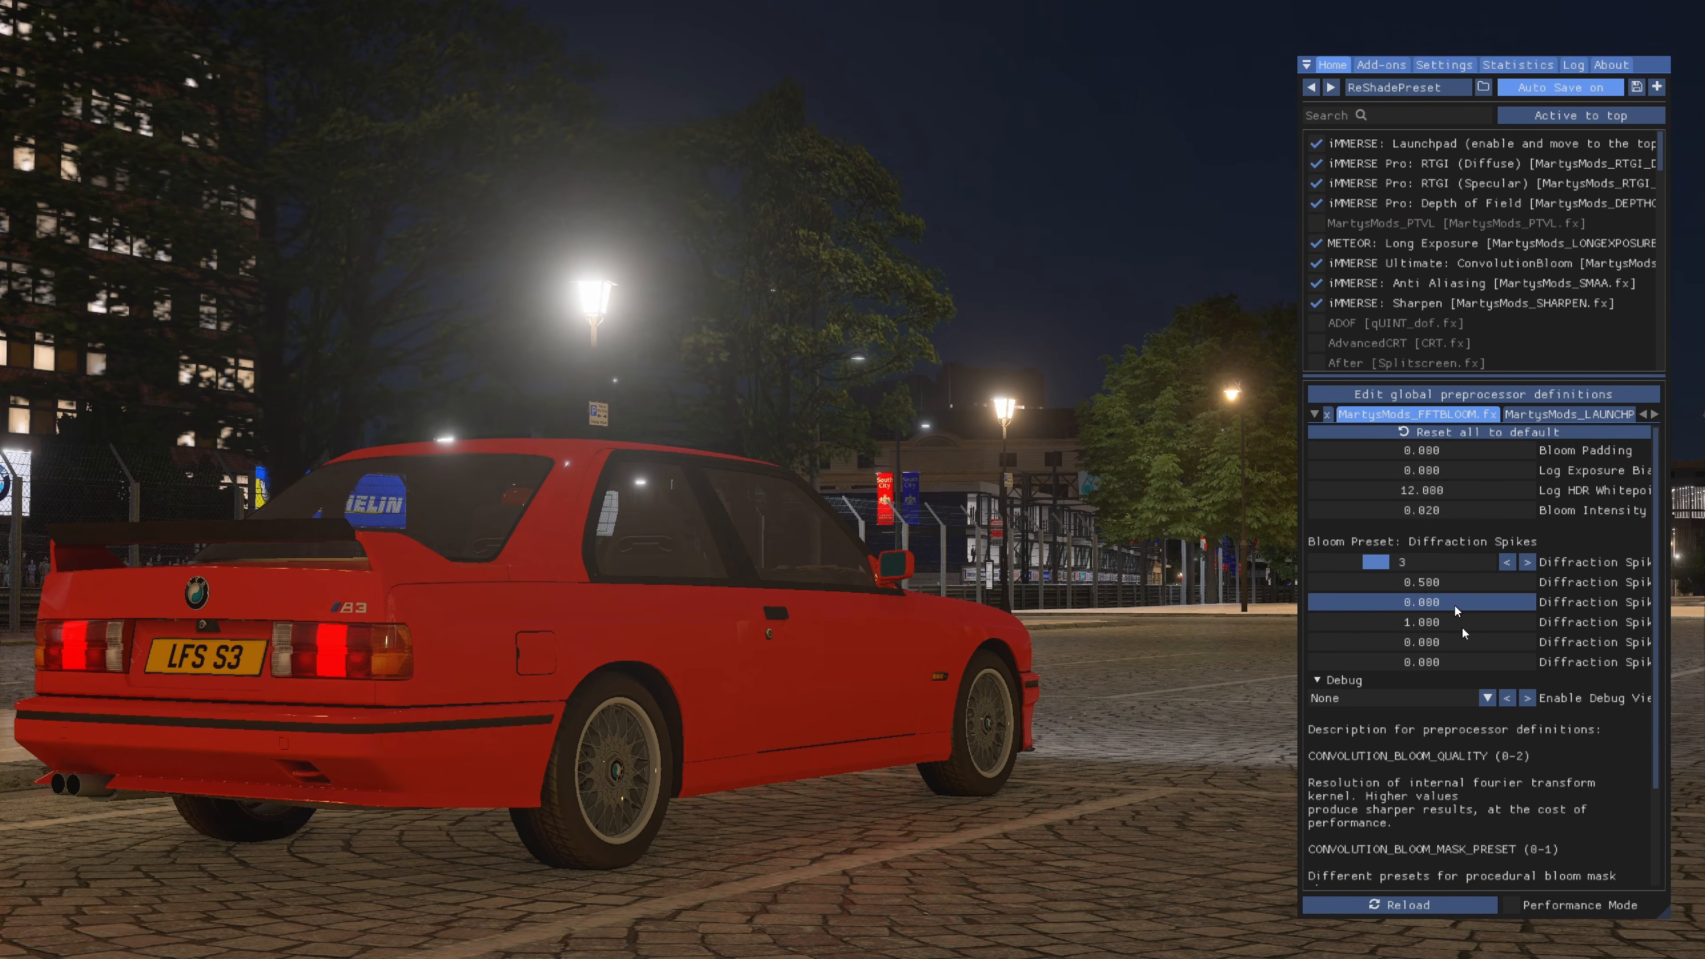
{"action": "left_click_drag", "start_coordinate": [1452, 628], "coordinate": [1082, 630]}
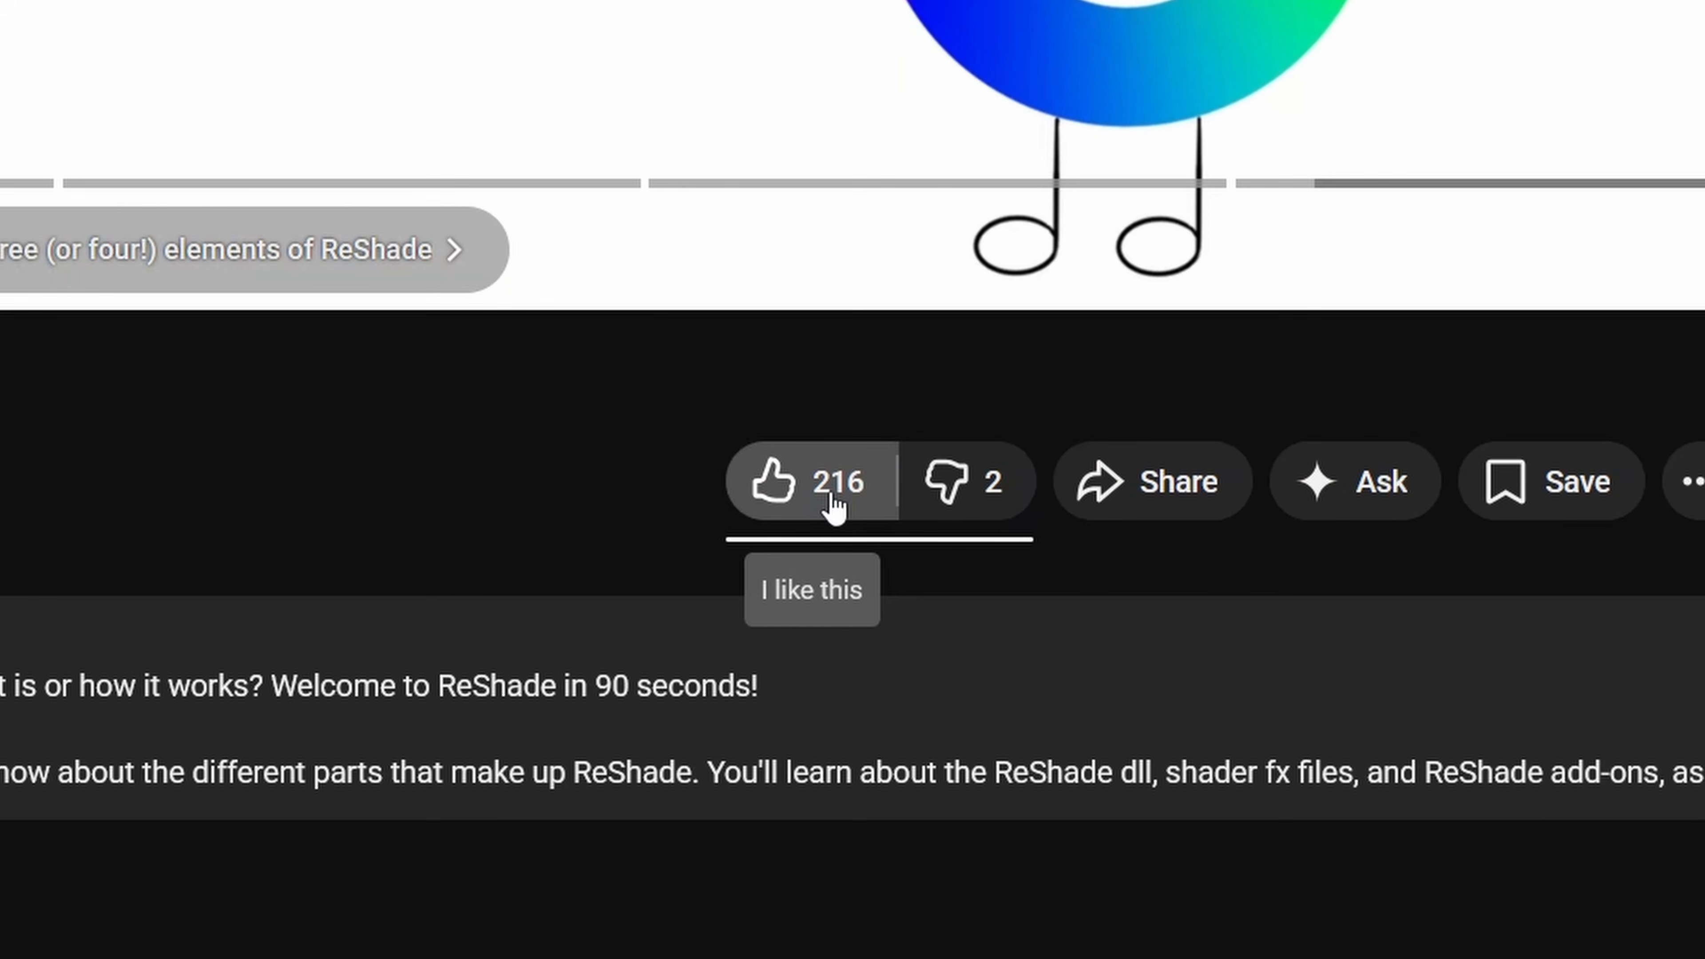
Switch to YouTube, like the ReShade in 90 seconds video, subscribe to Marty's Mods and start a comment
{"action": "left_click", "coordinate": [708, 774]}
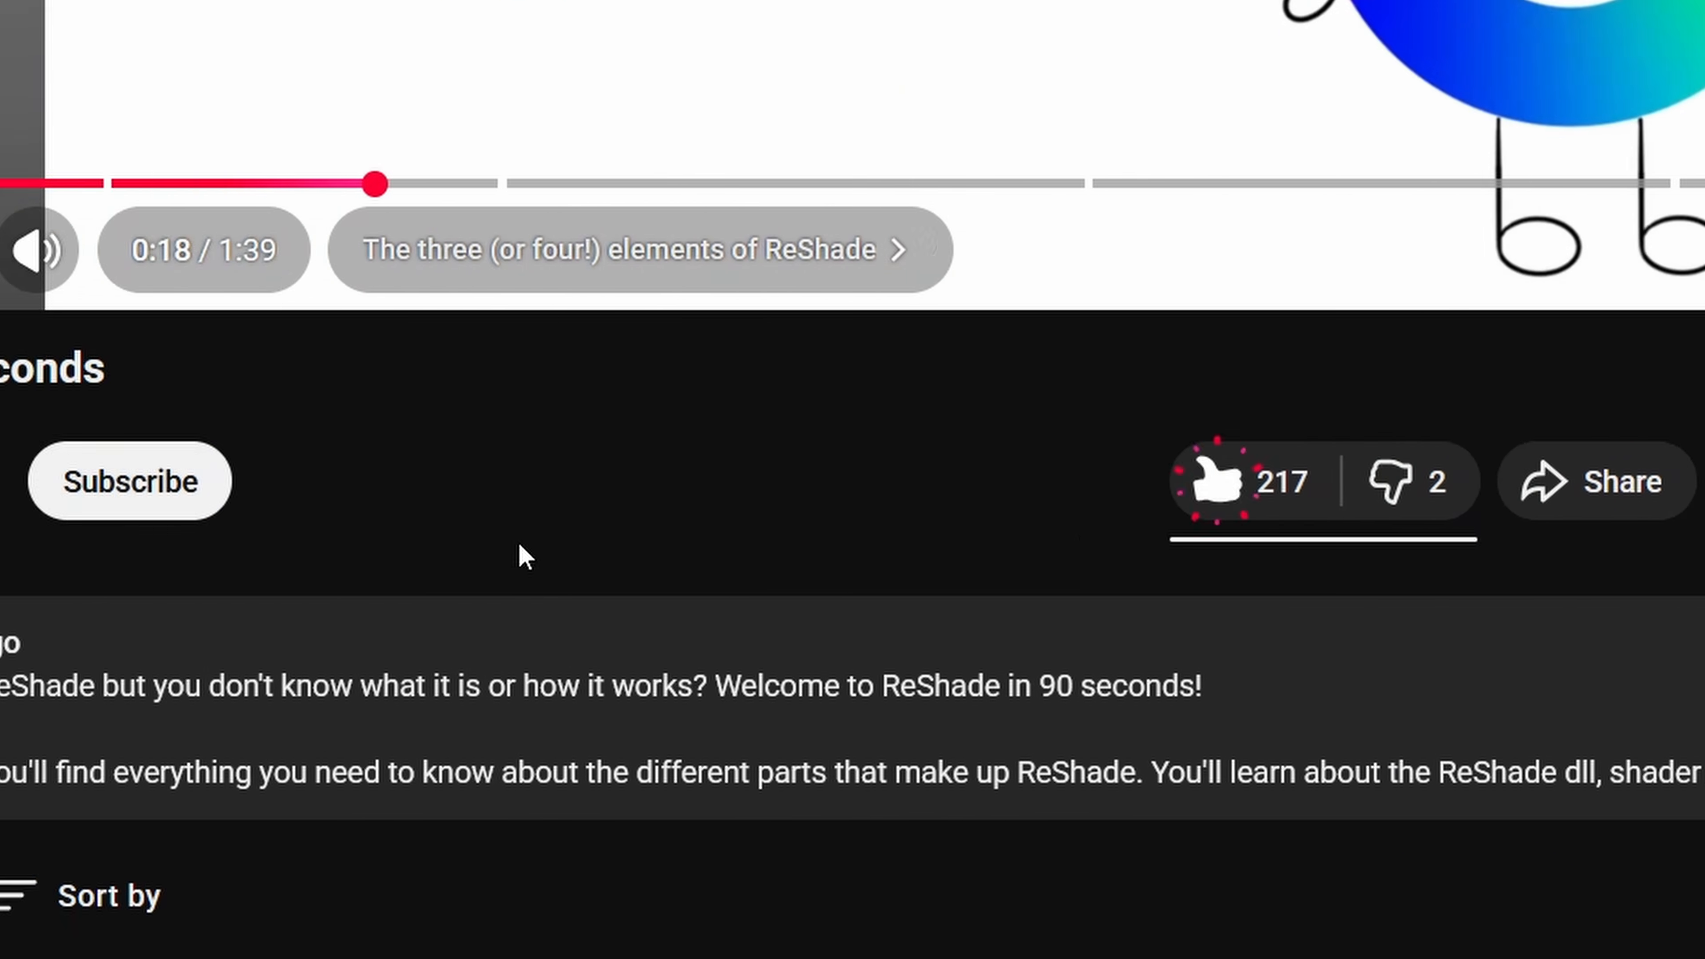
{"action": "left_click", "coordinate": [109, 505]}
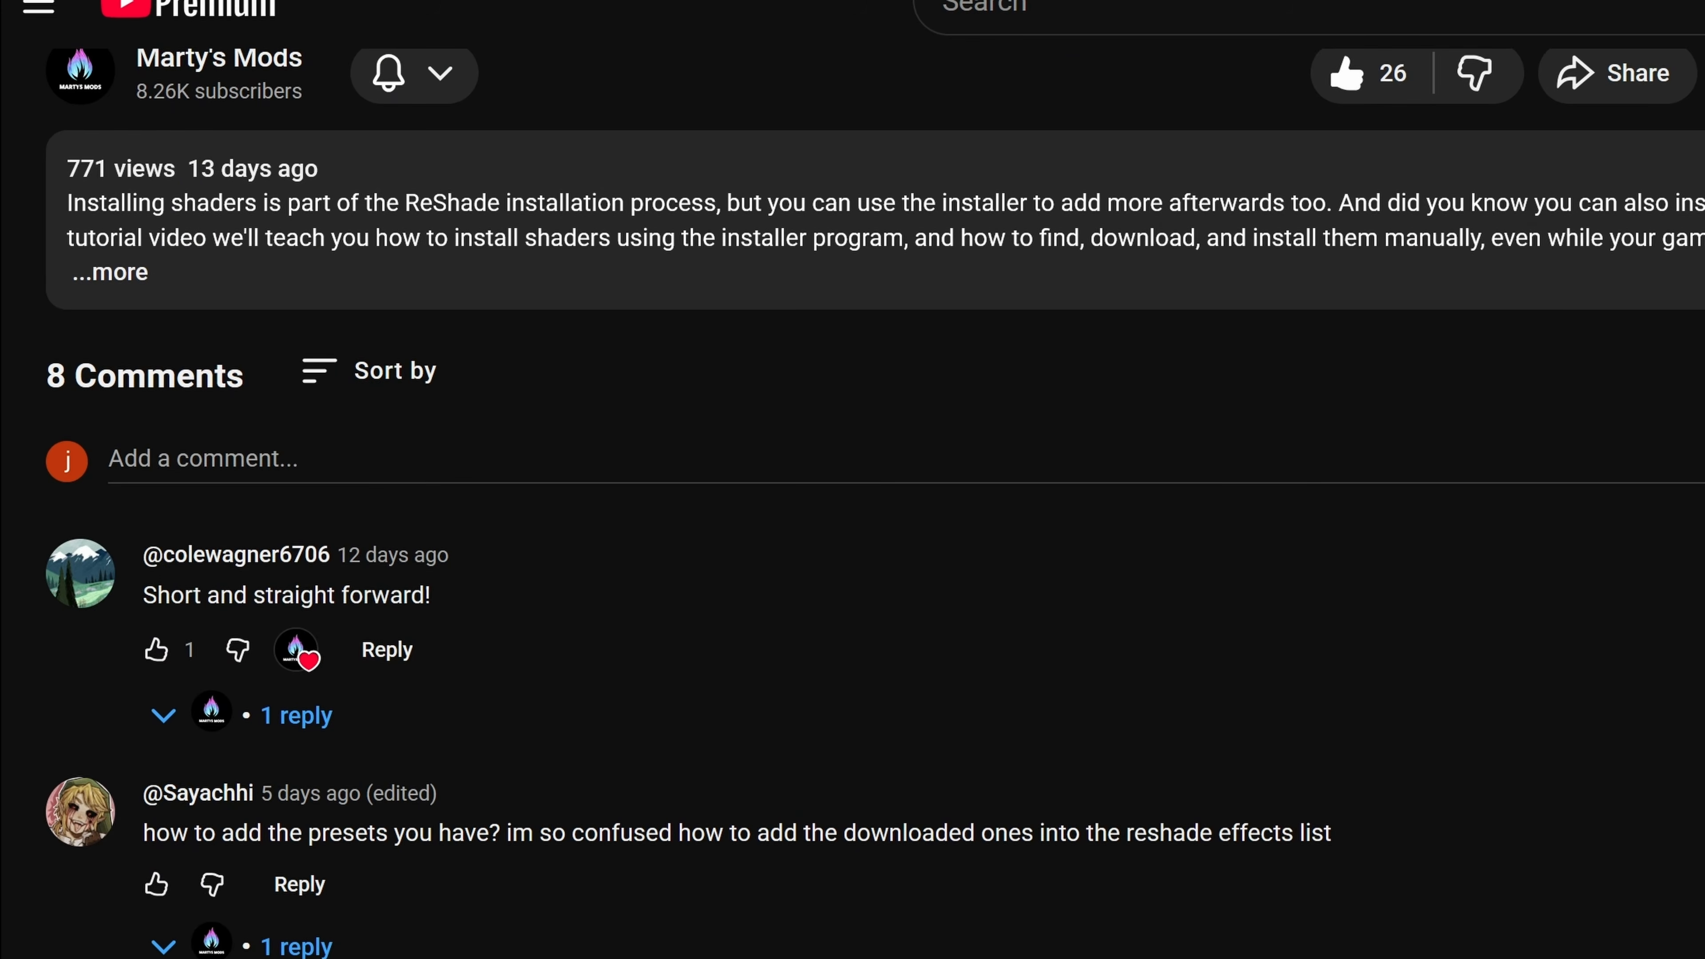
{"action": "left_click", "coordinate": [235, 458]}
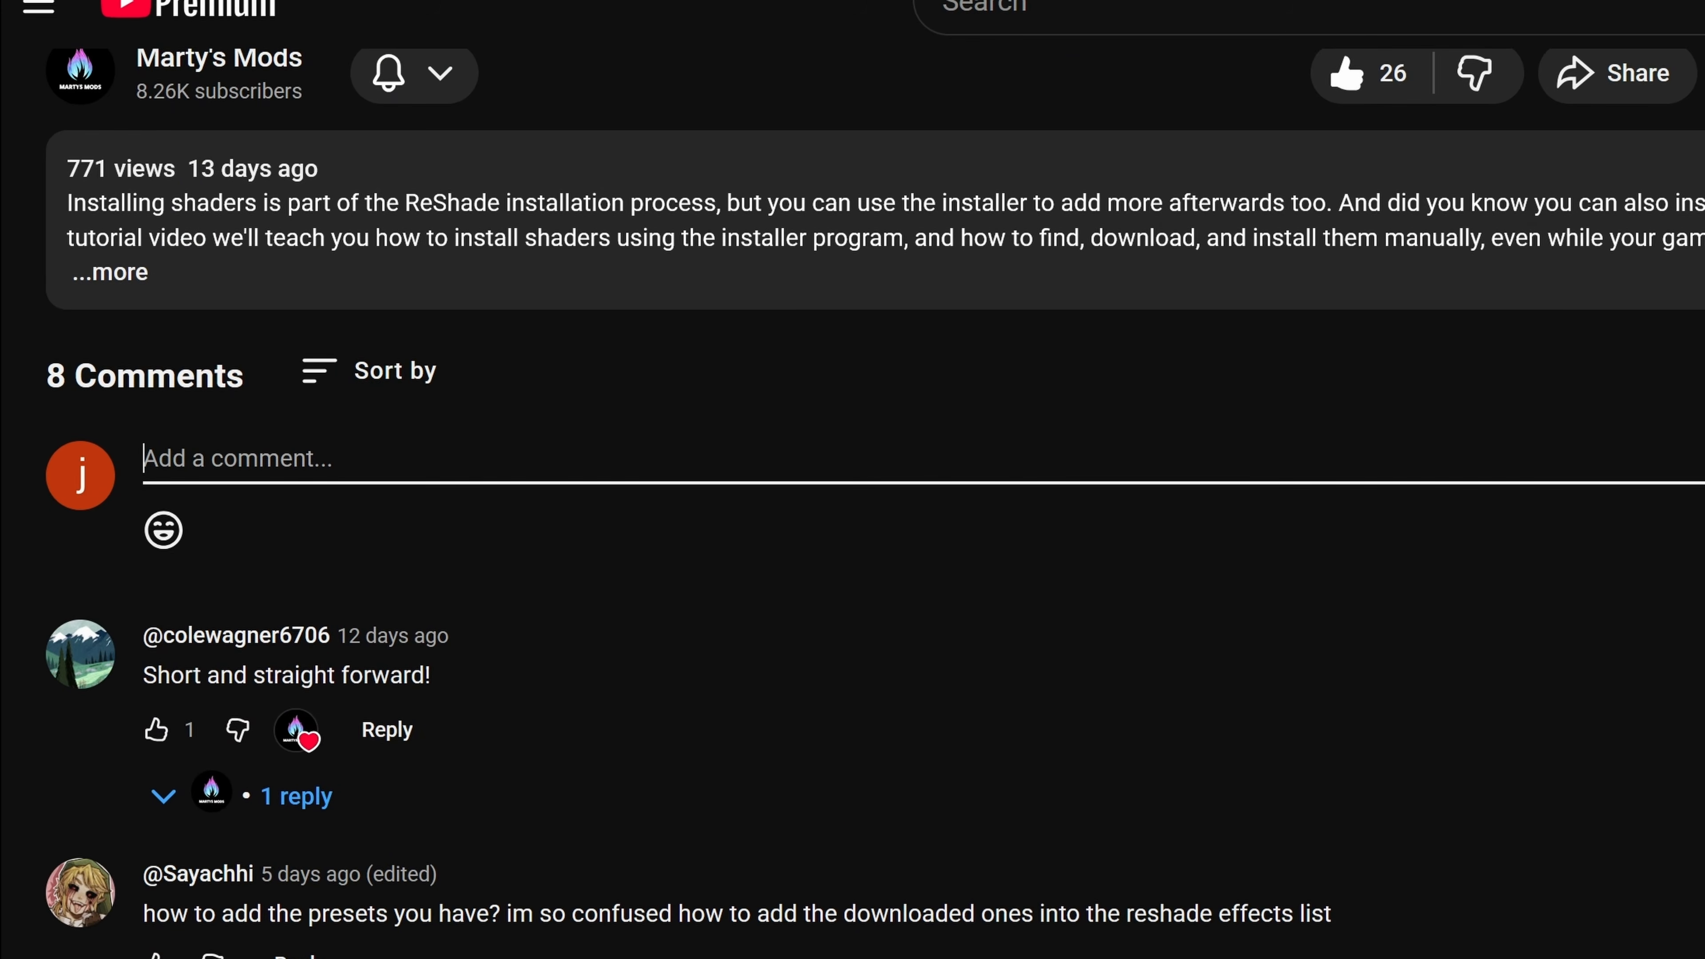